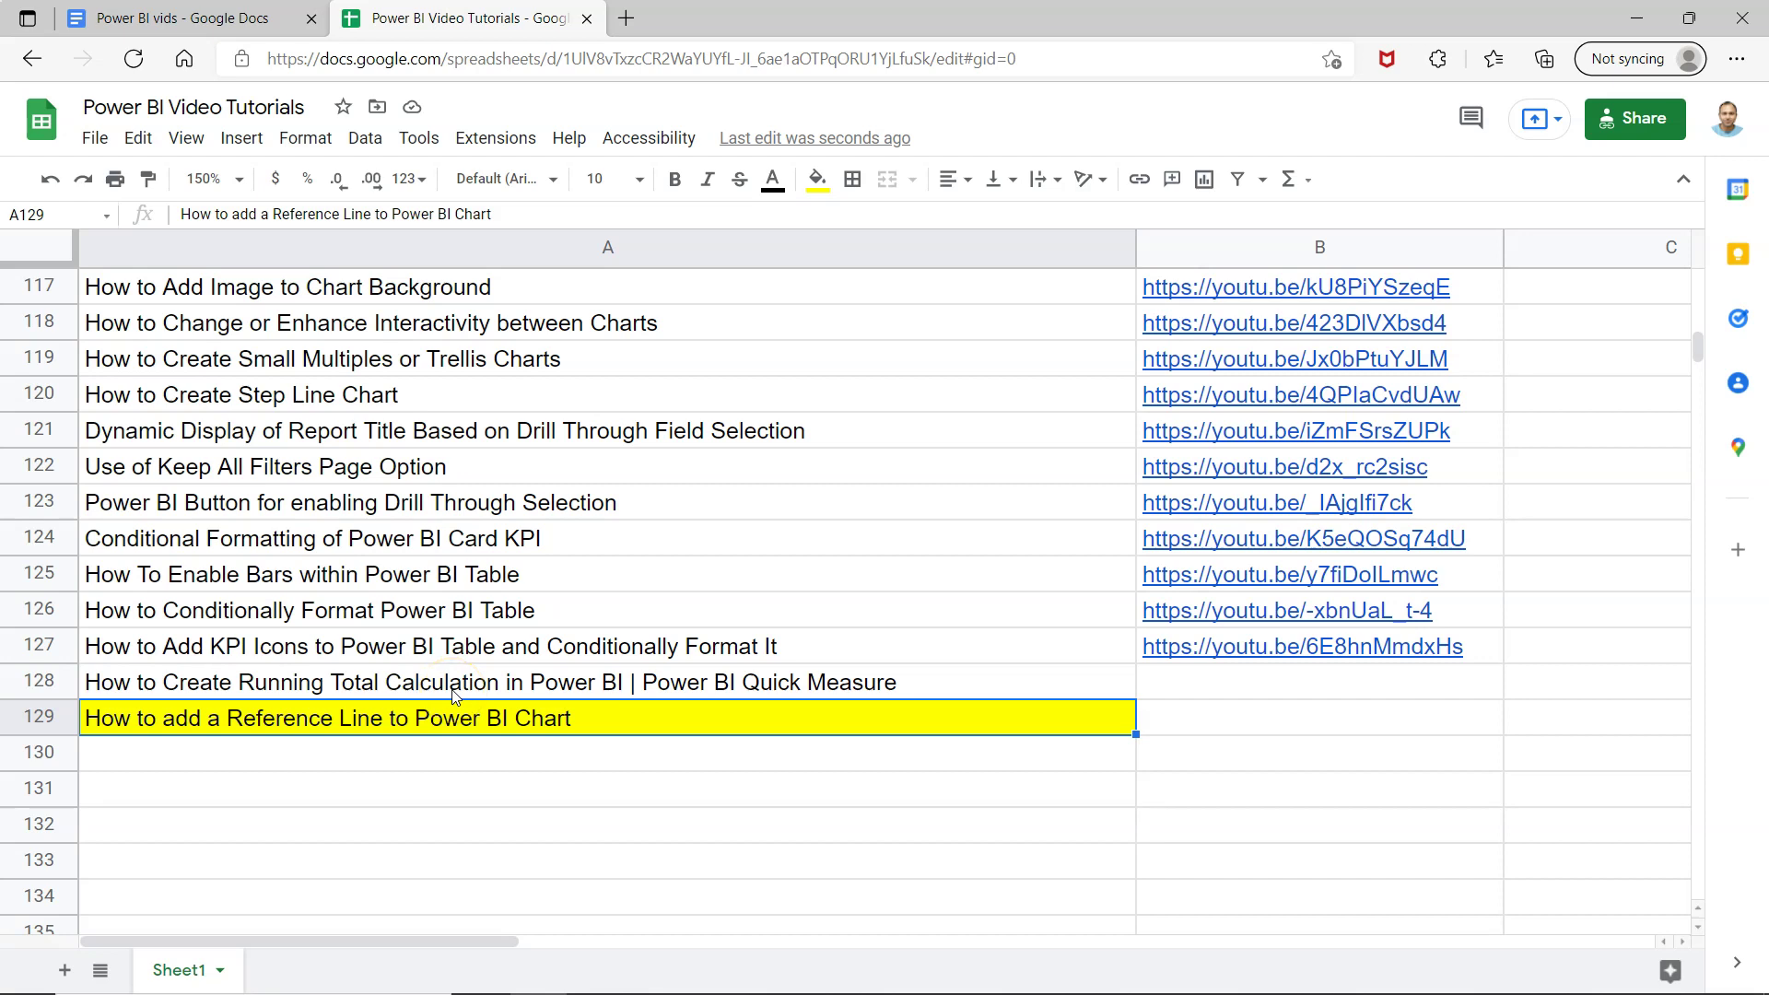
Switch to the Power BI Desktop sales report window
{"action": "left_click", "coordinate": [249, 732]}
{"action": "left_click", "coordinate": [375, 728]}
{"action": "left_click", "coordinate": [417, 720]}
{"action": "left_click", "coordinate": [385, 726]}
{"action": "key", "text": "alt+Tab"}
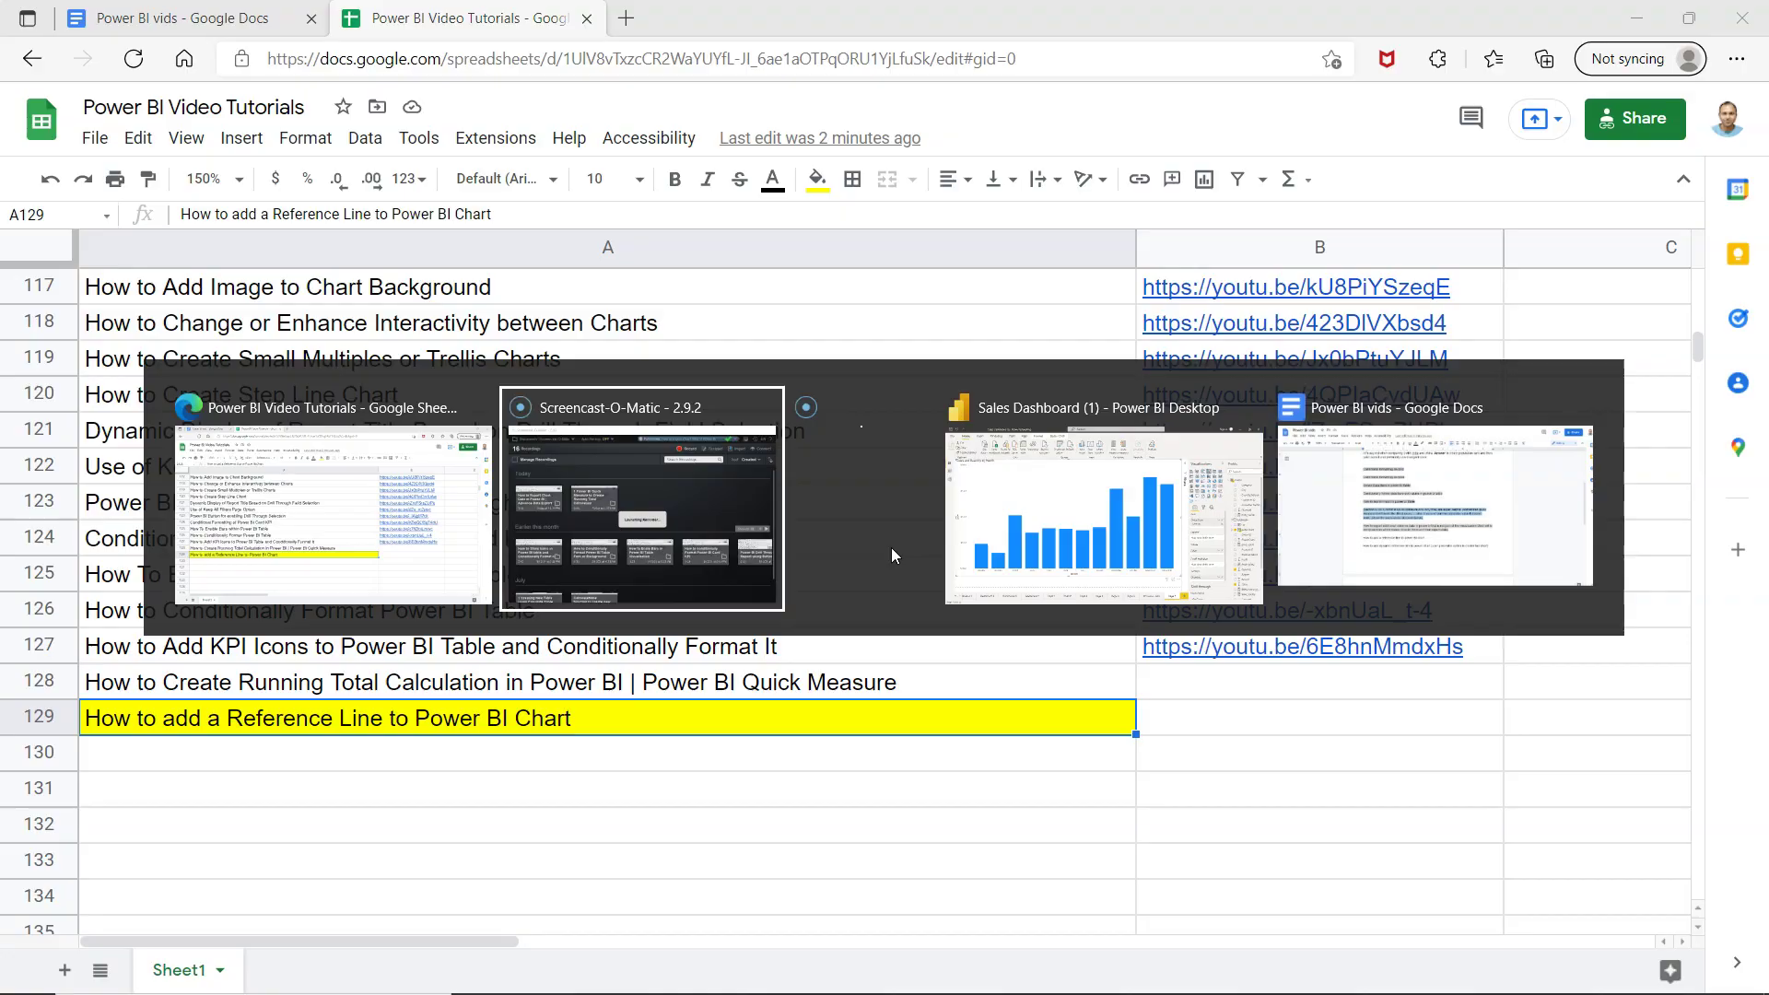
{"action": "key", "text": "alt+Tab"}
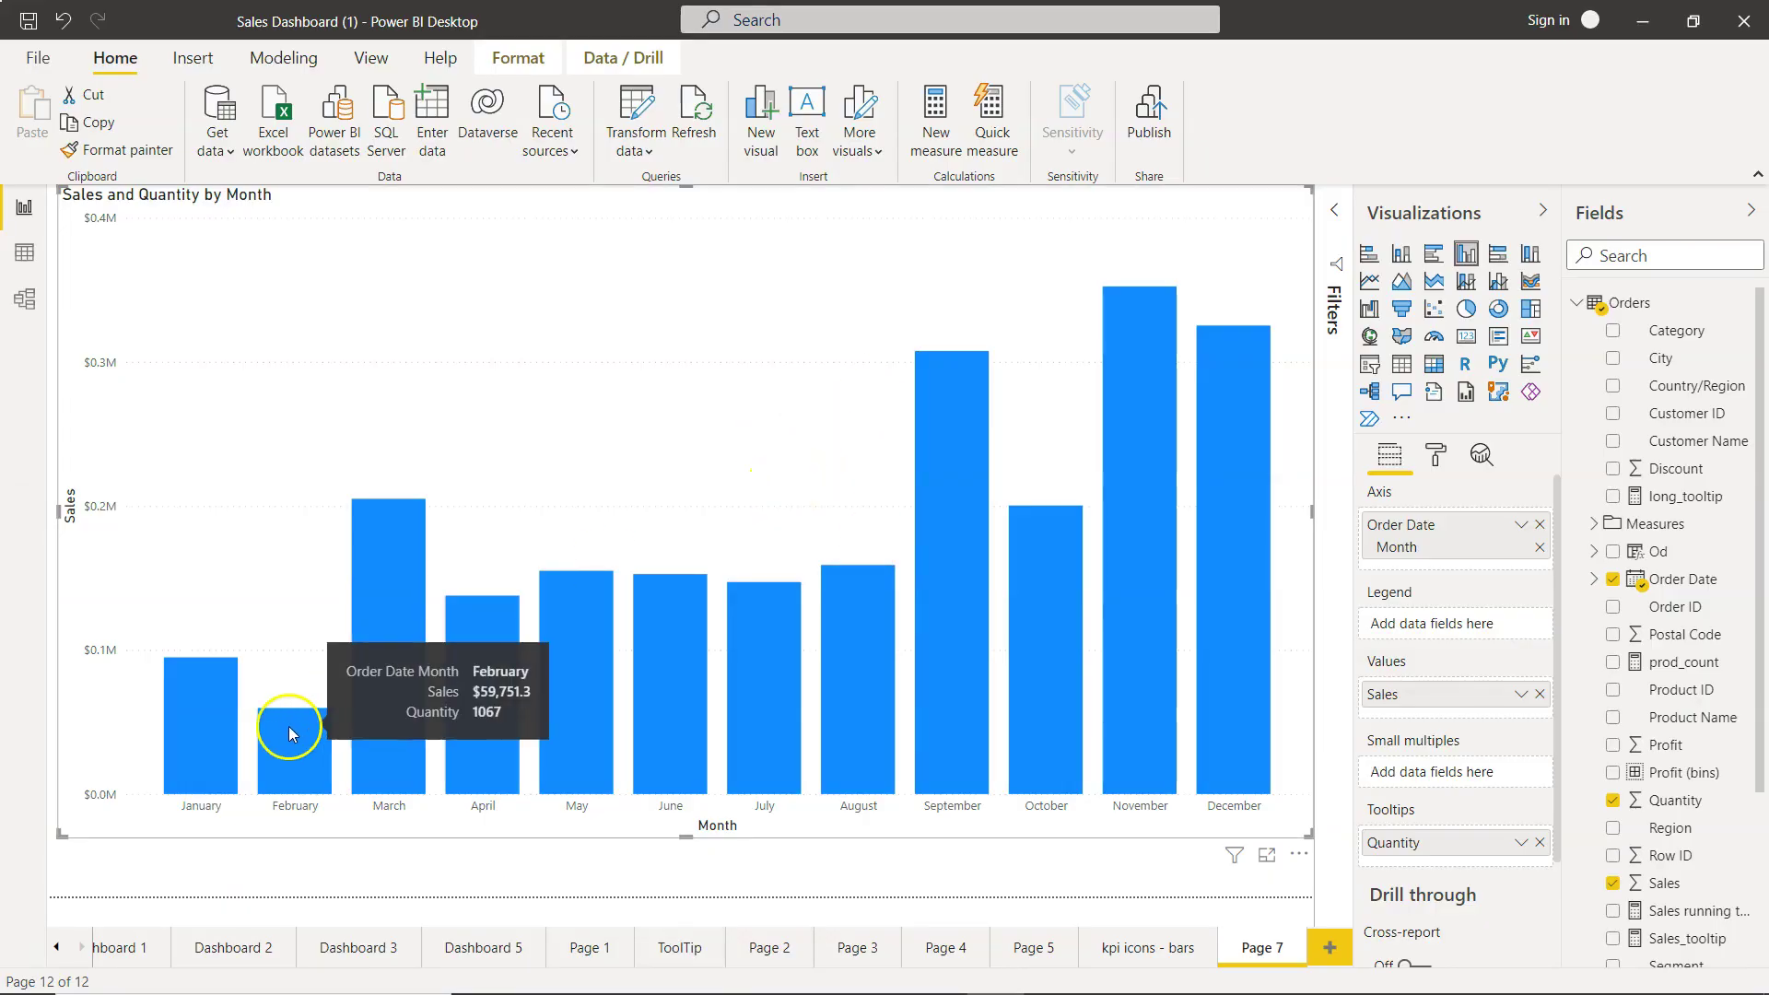
Open Page 7 and read the monthly sales tooltips on the Sales and Quantity by Month chart
{"action": "mouse_move", "coordinate": [191, 689]}
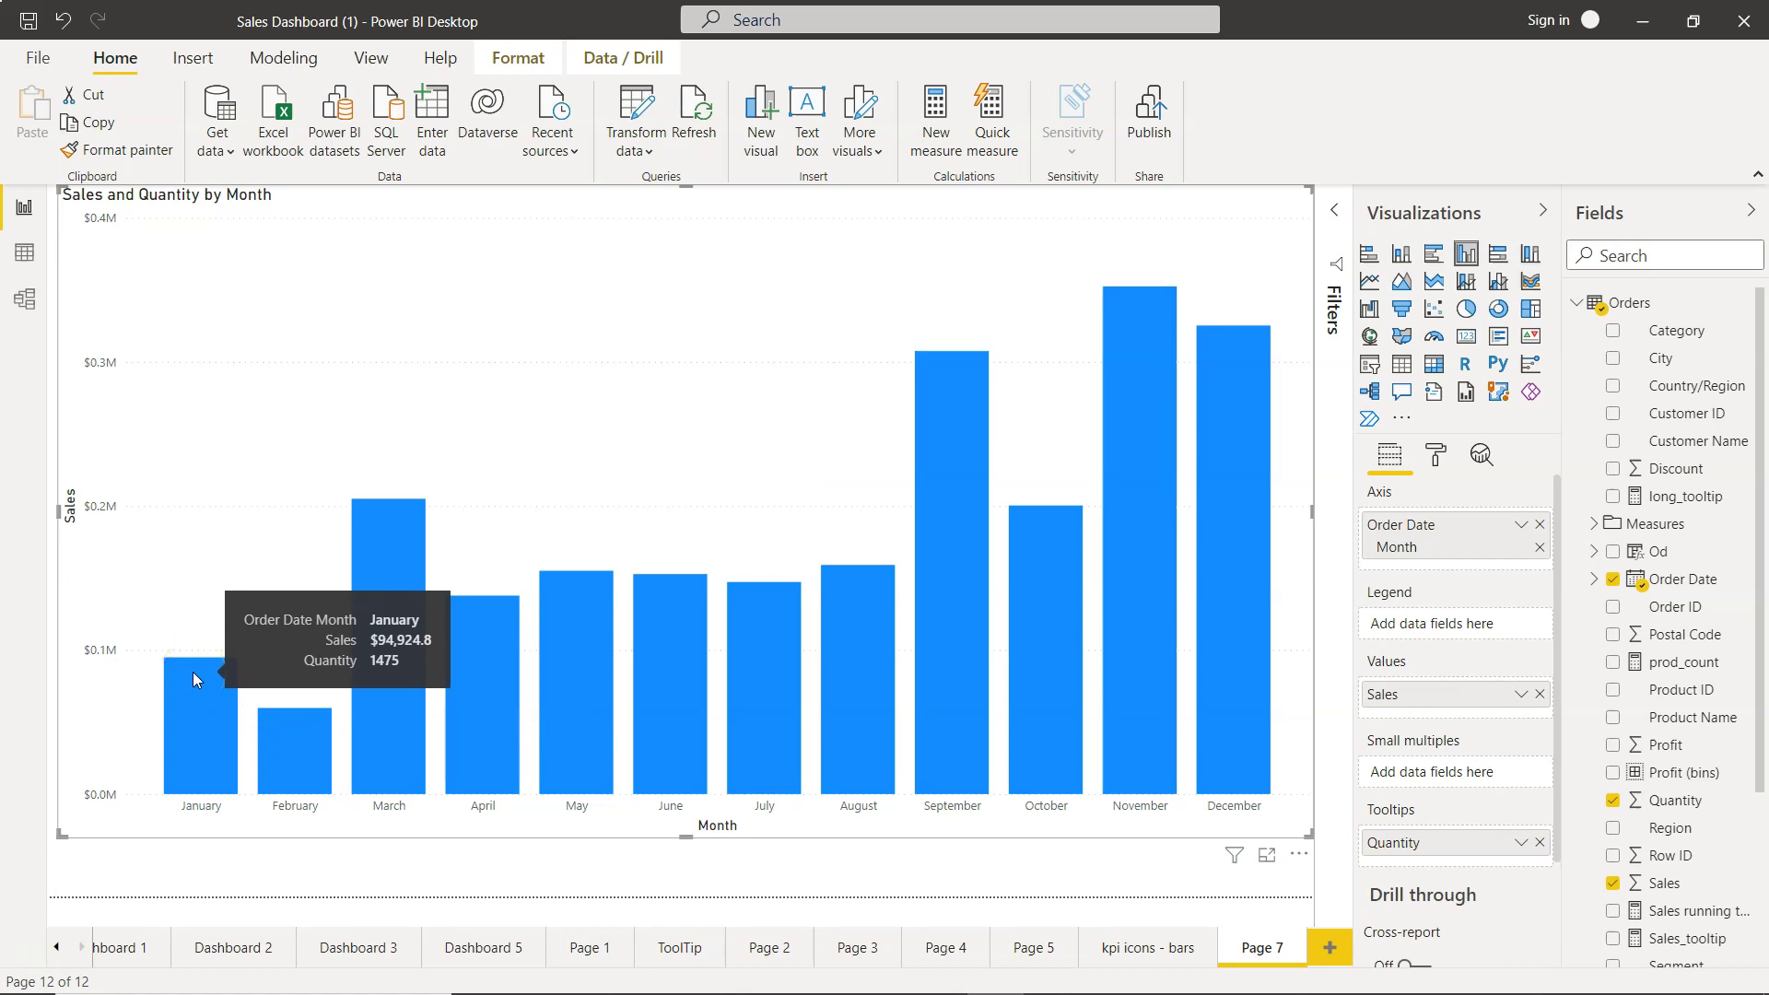
{"action": "mouse_move", "coordinate": [288, 740]}
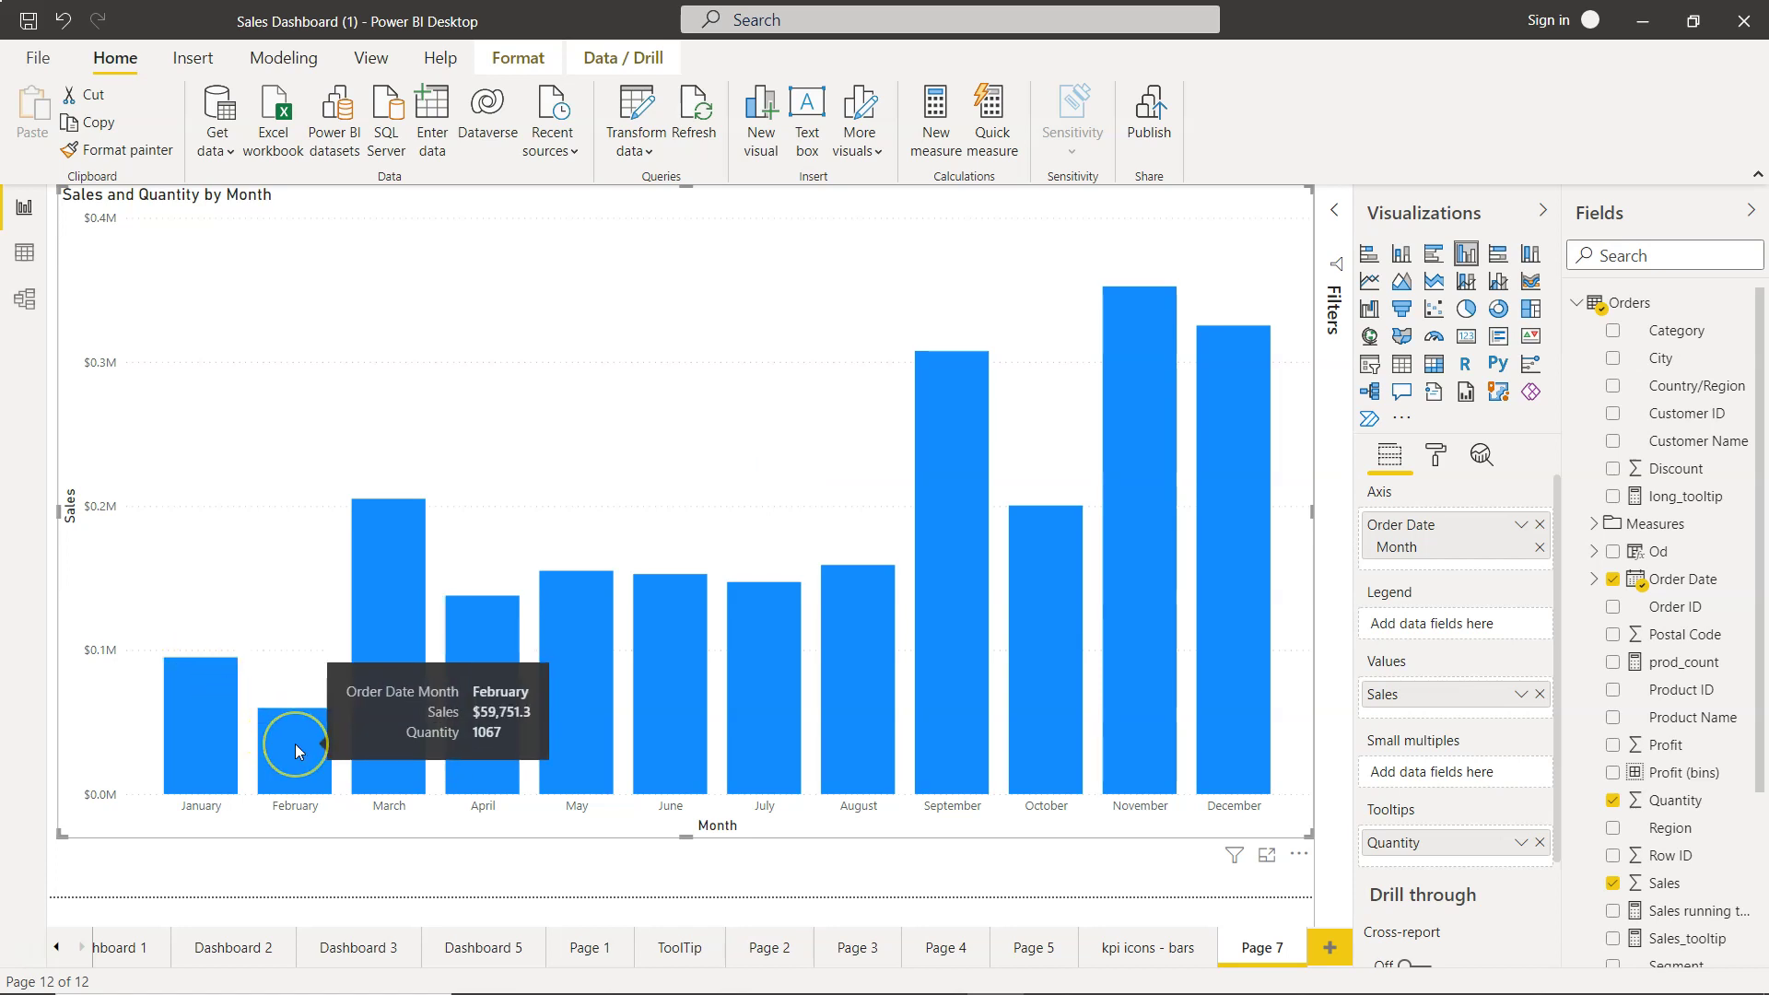
{"action": "mouse_move", "coordinate": [398, 630]}
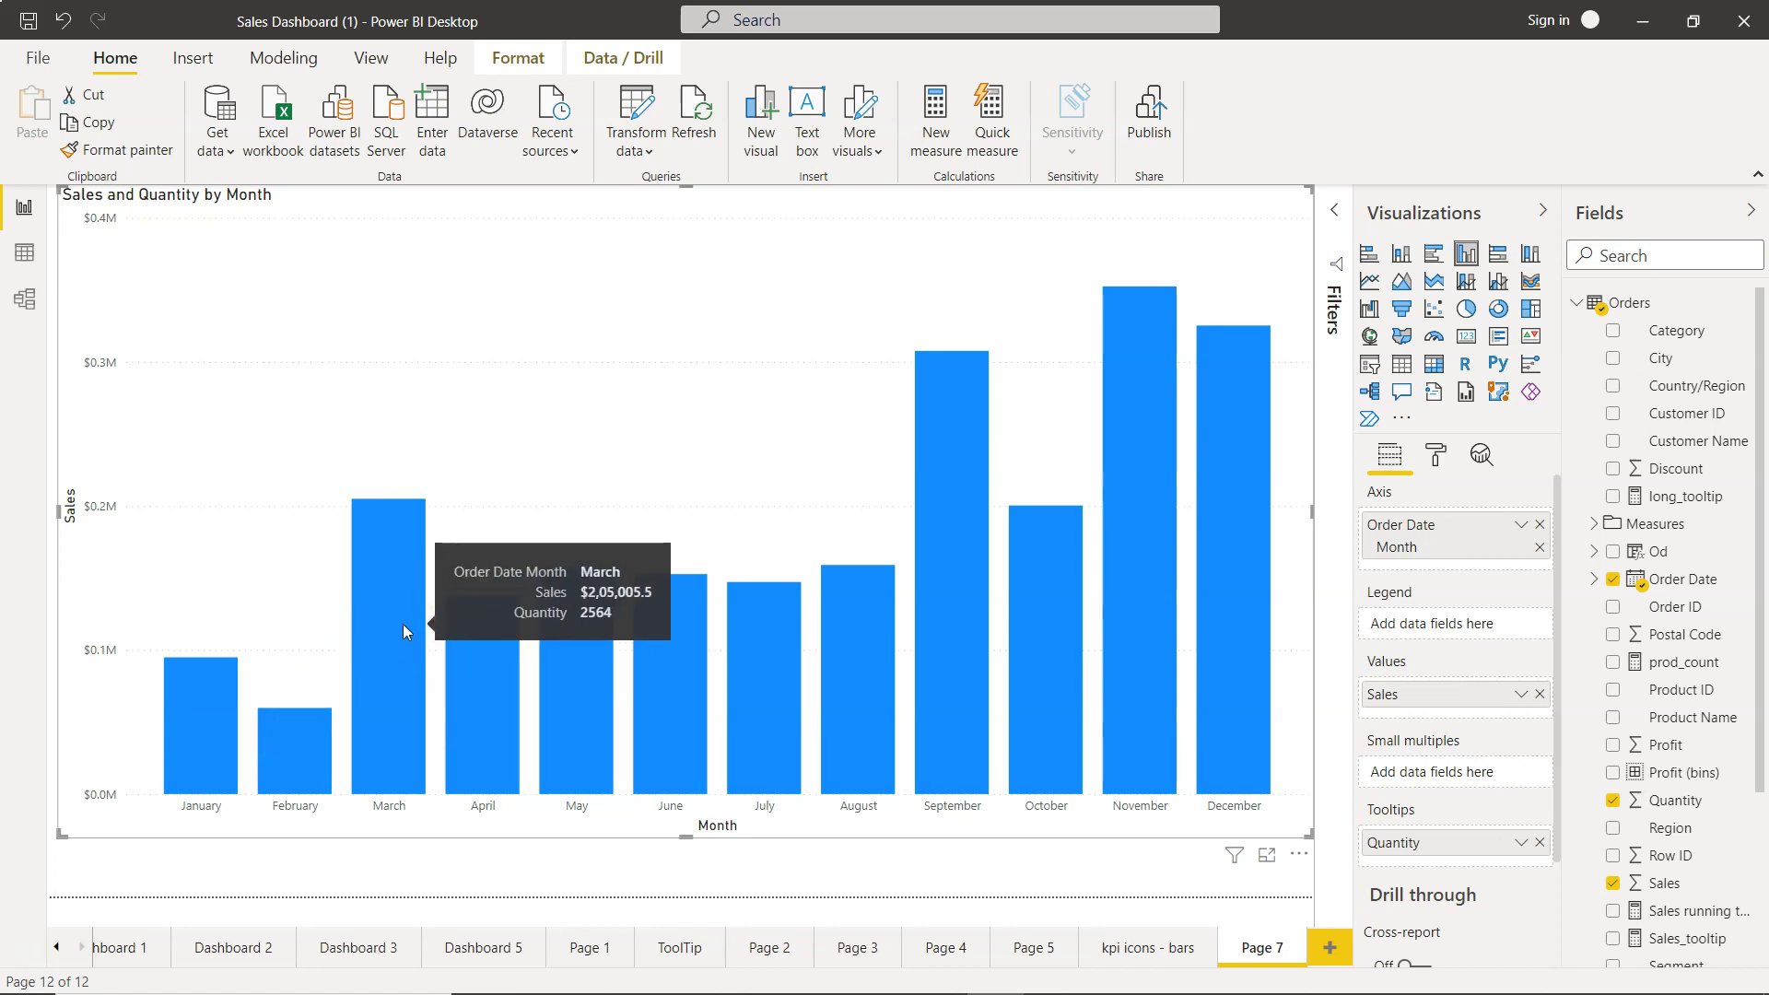
{"action": "mouse_move", "coordinate": [476, 646]}
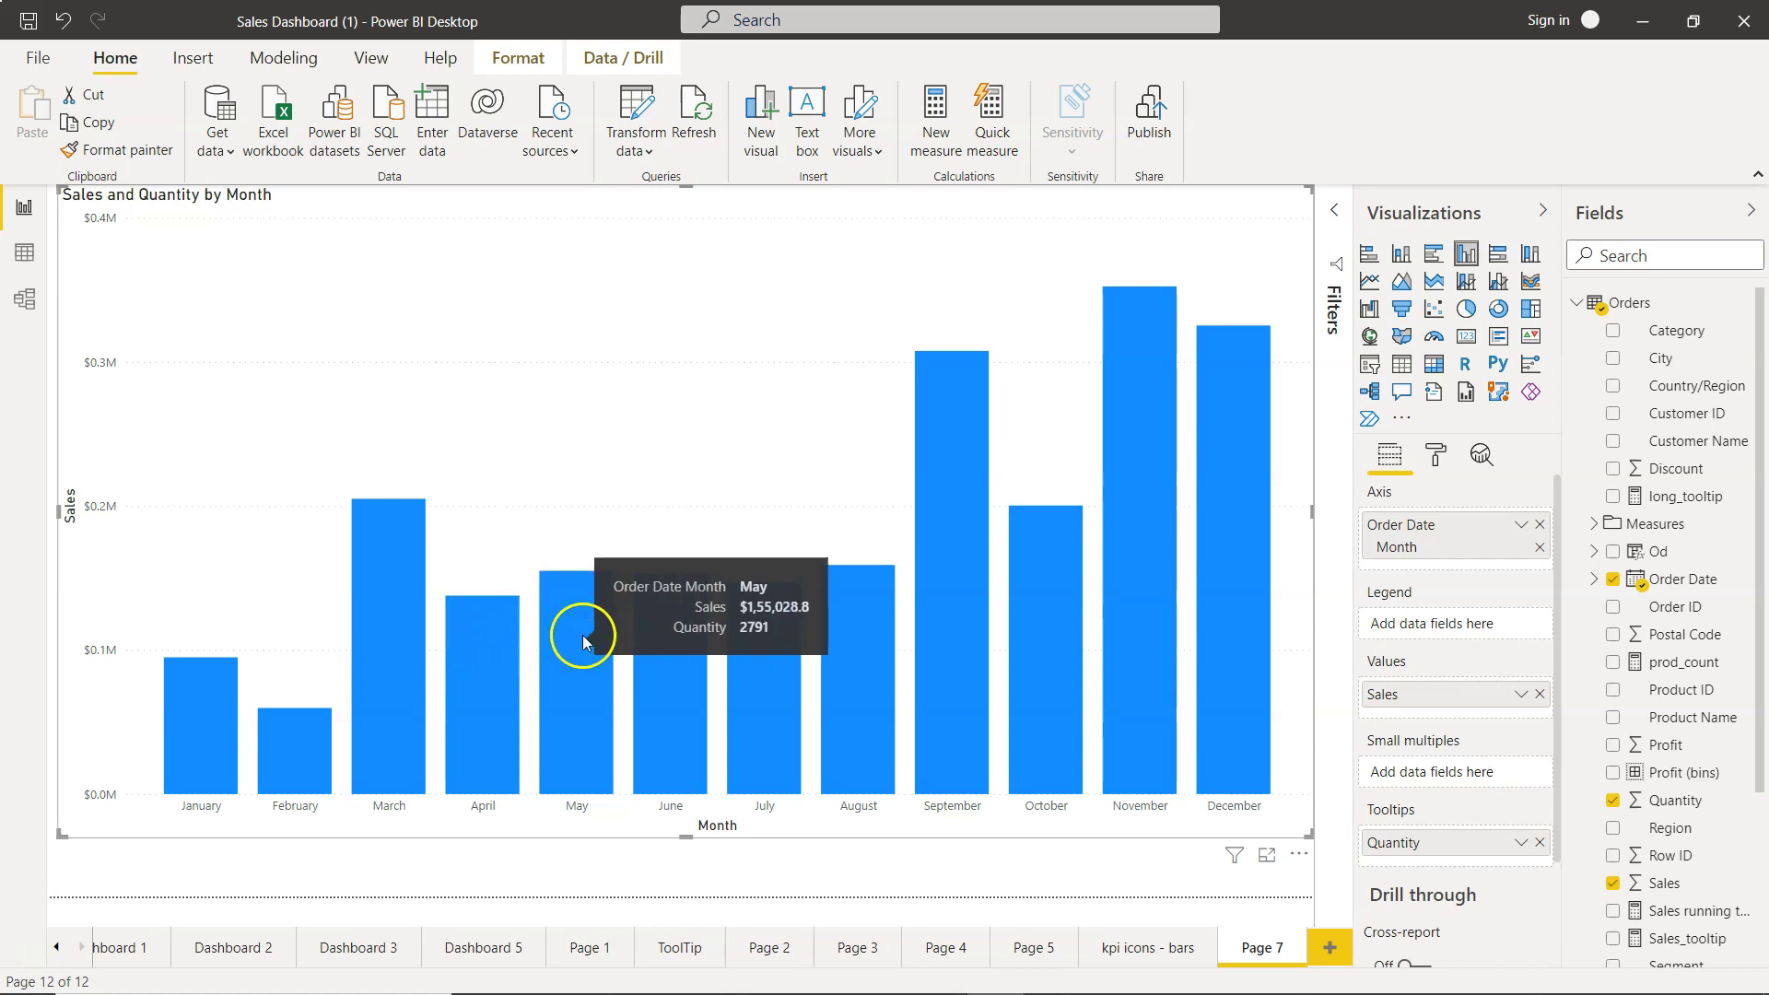
{"action": "mouse_move", "coordinate": [961, 455]}
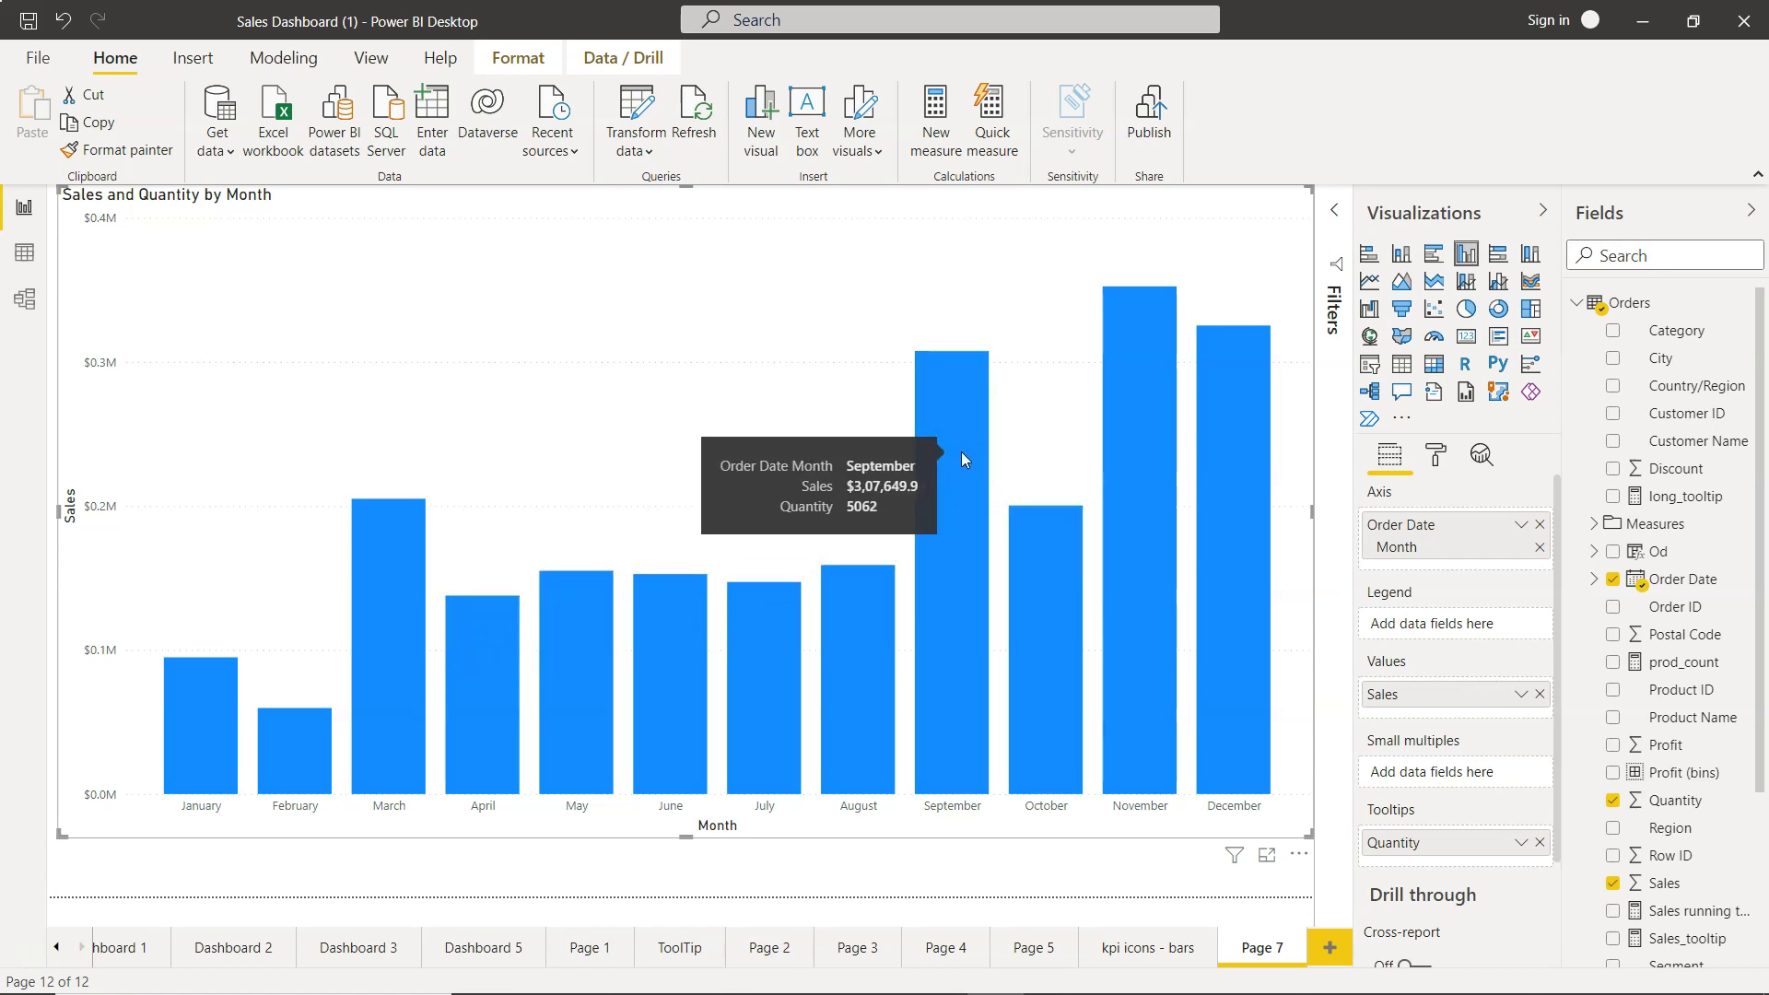
{"action": "left_click", "coordinate": [1035, 397]}
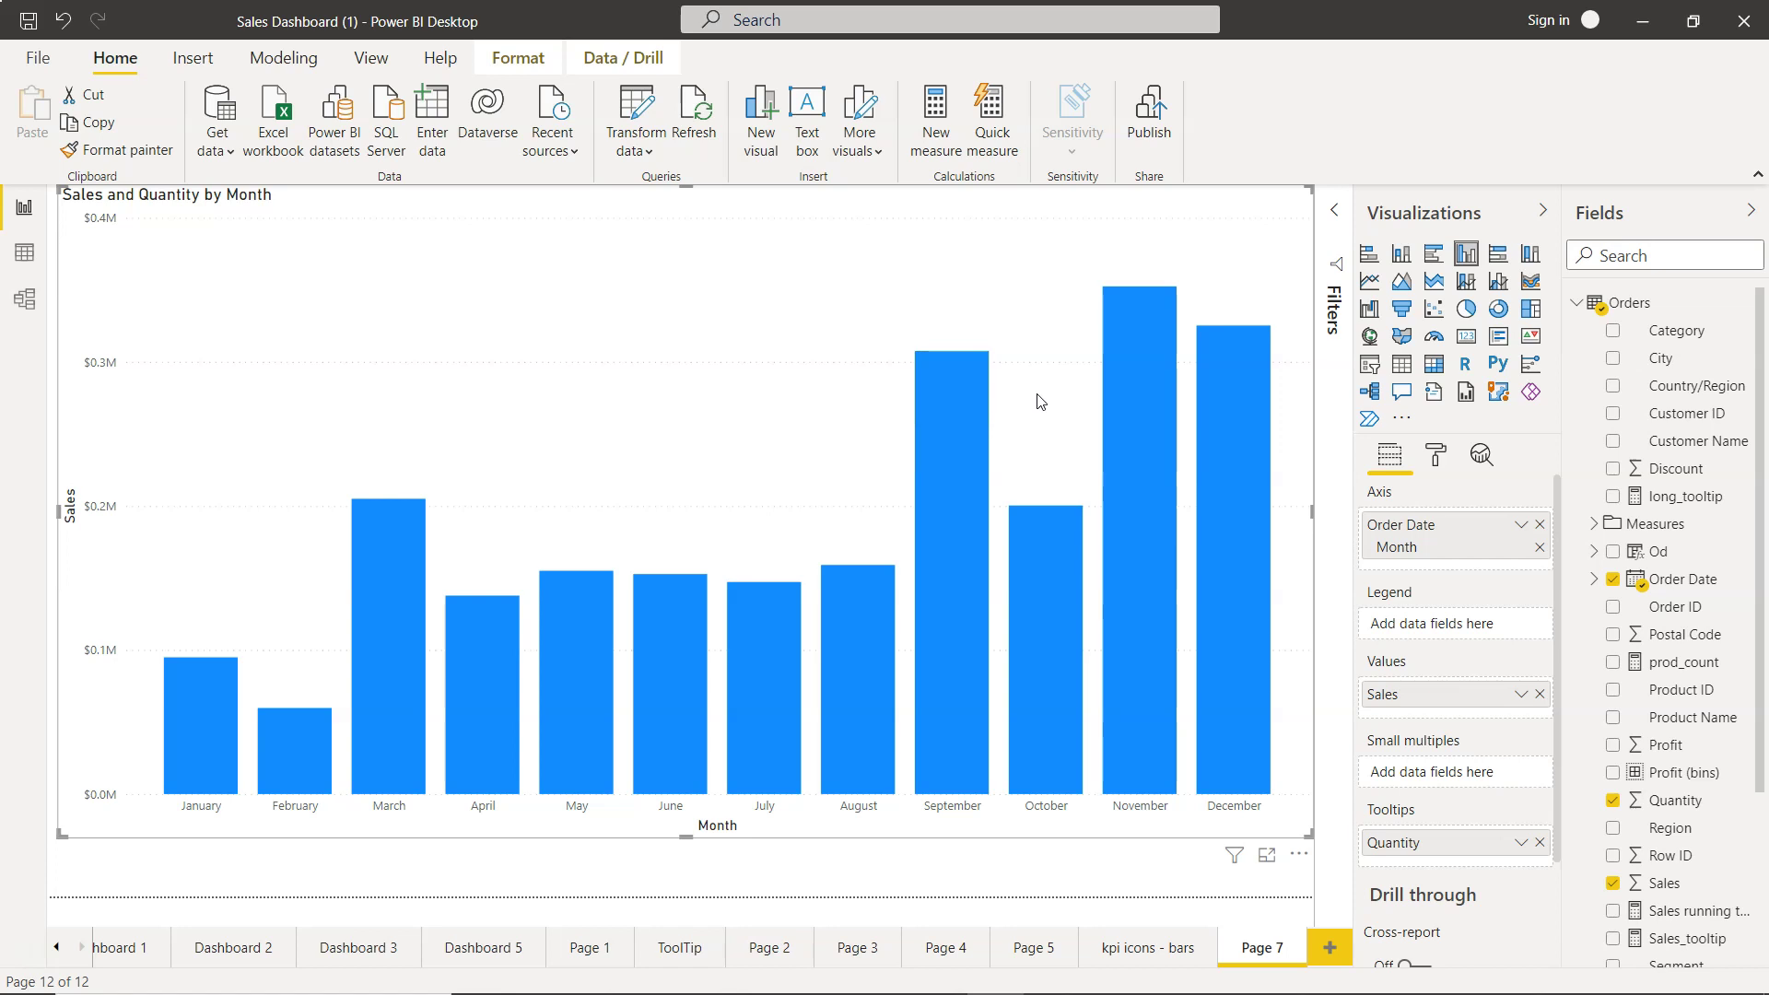
{"action": "left_click", "coordinate": [1035, 356]}
{"action": "mouse_move", "coordinate": [1147, 680]}
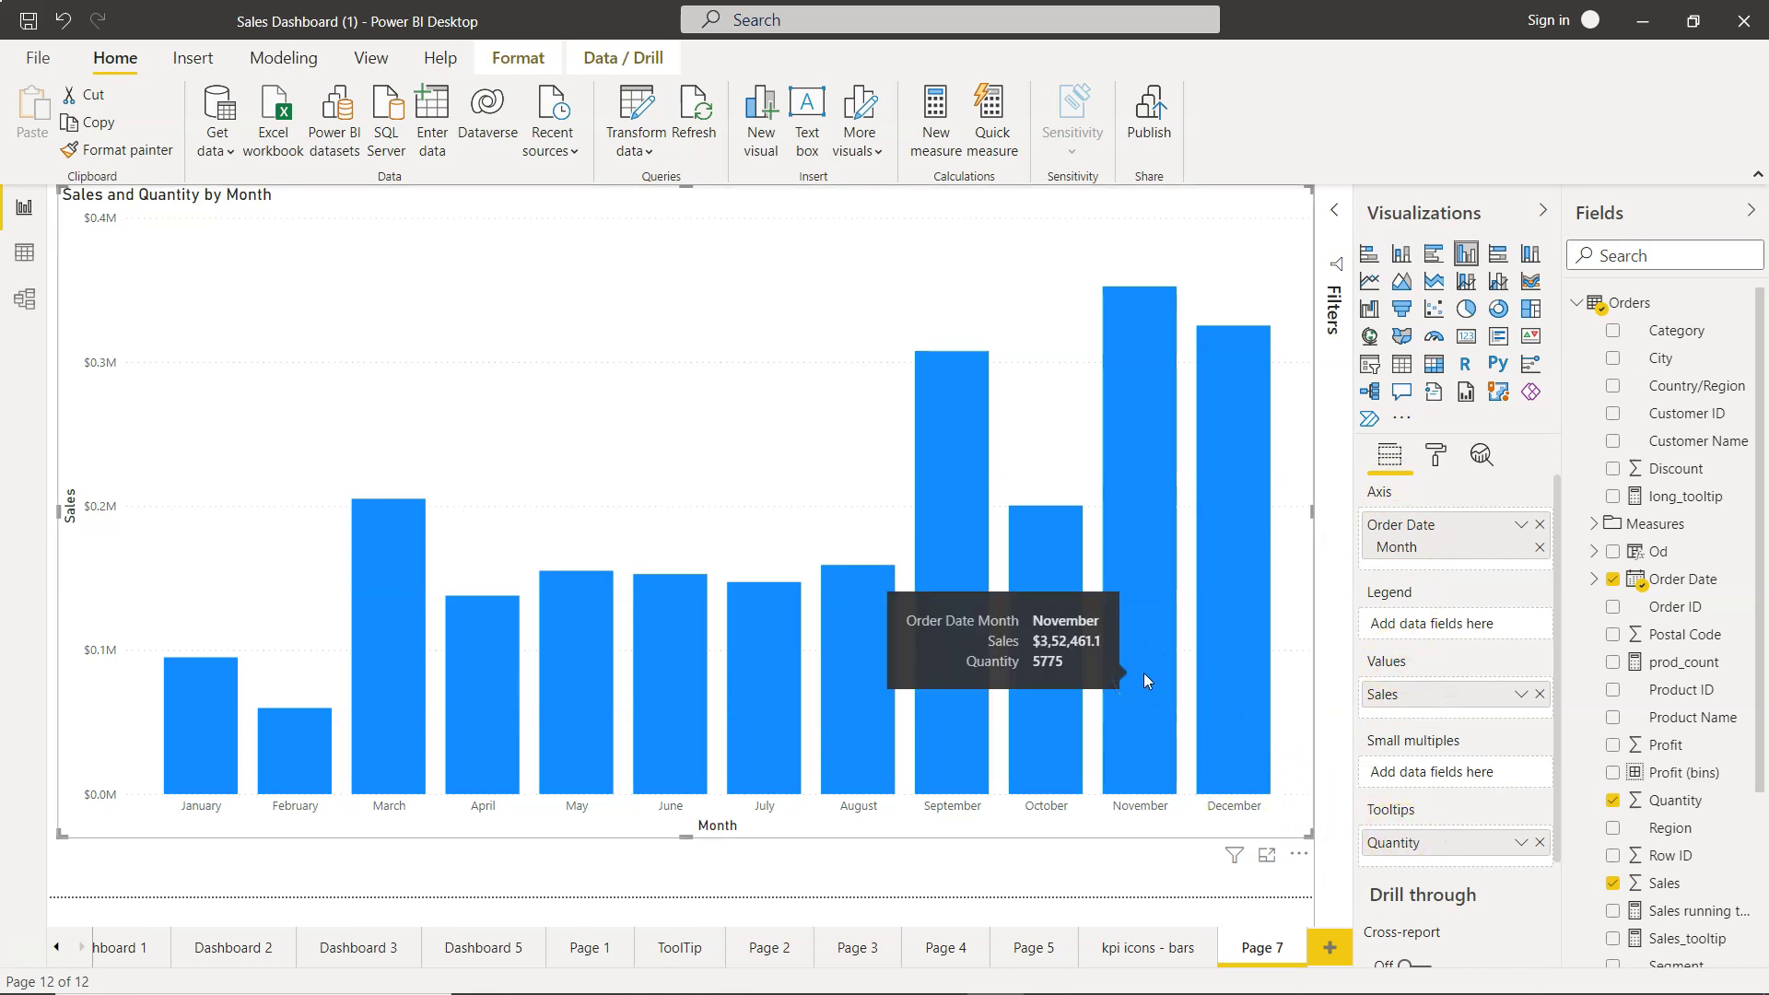
Add a constant line at value 70000 to the monthly sales chart from the Analytics pane
{"action": "left_click", "coordinate": [1481, 455]}
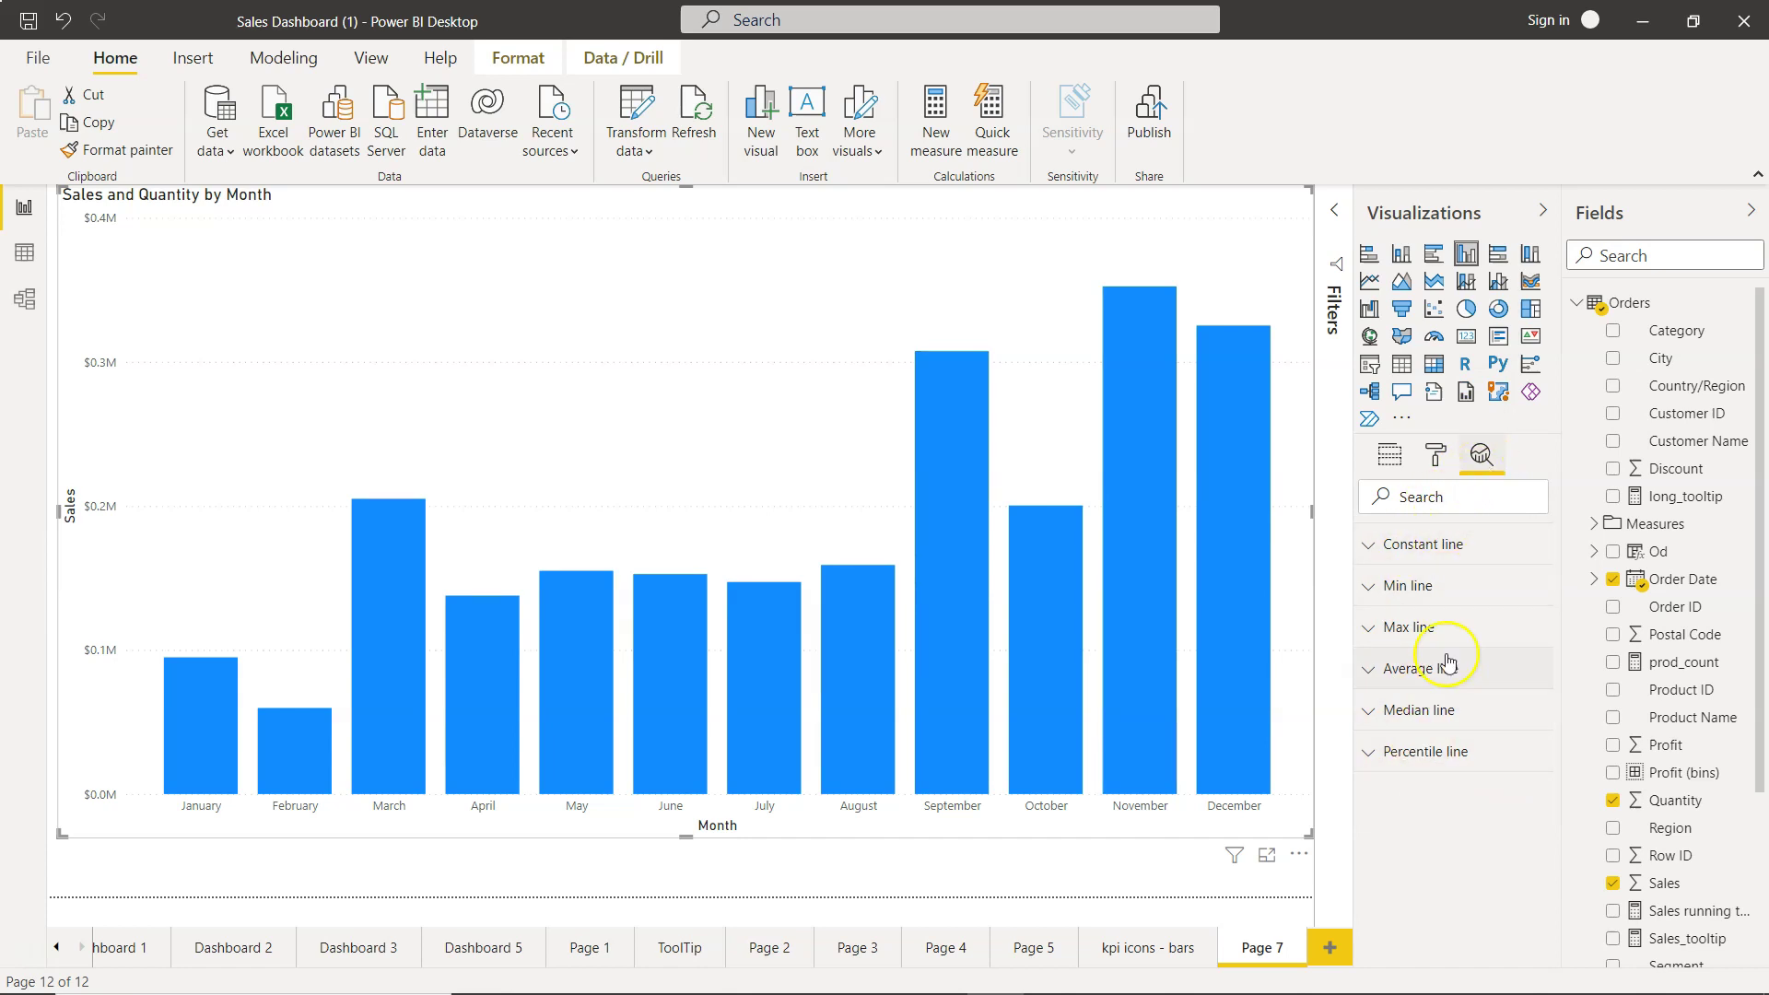
{"action": "left_click", "coordinate": [1378, 543]}
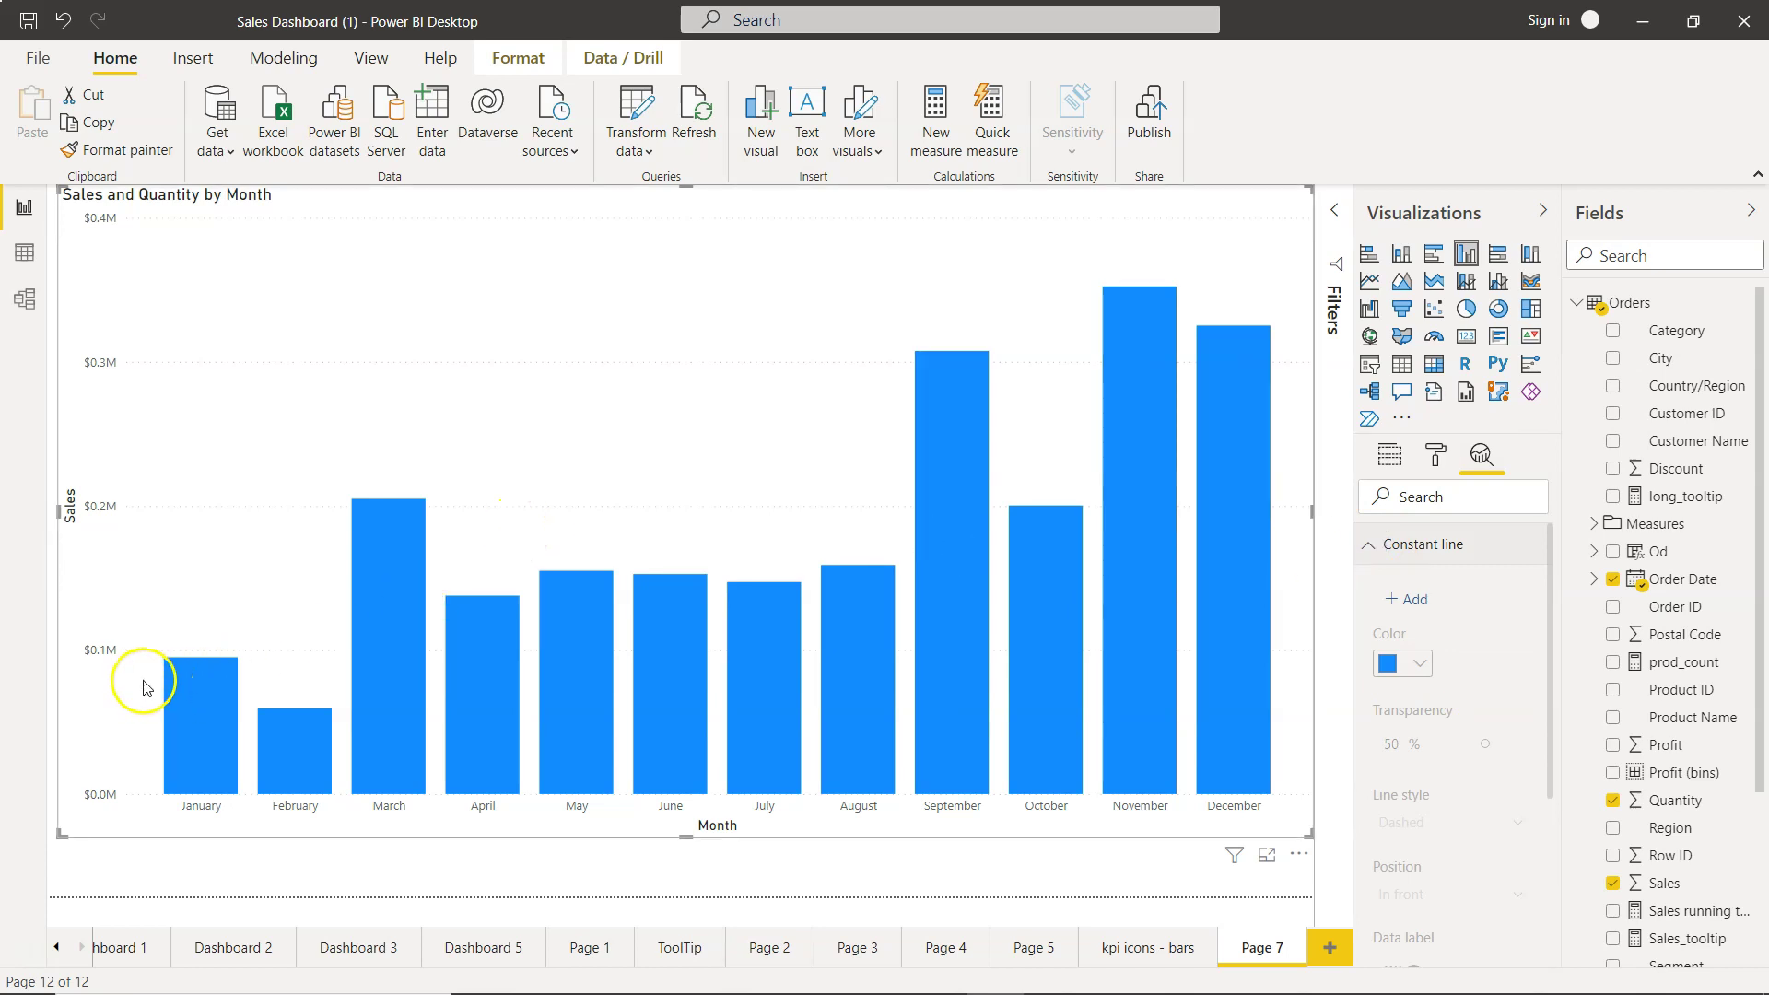
{"action": "left_click", "coordinate": [1407, 599]}
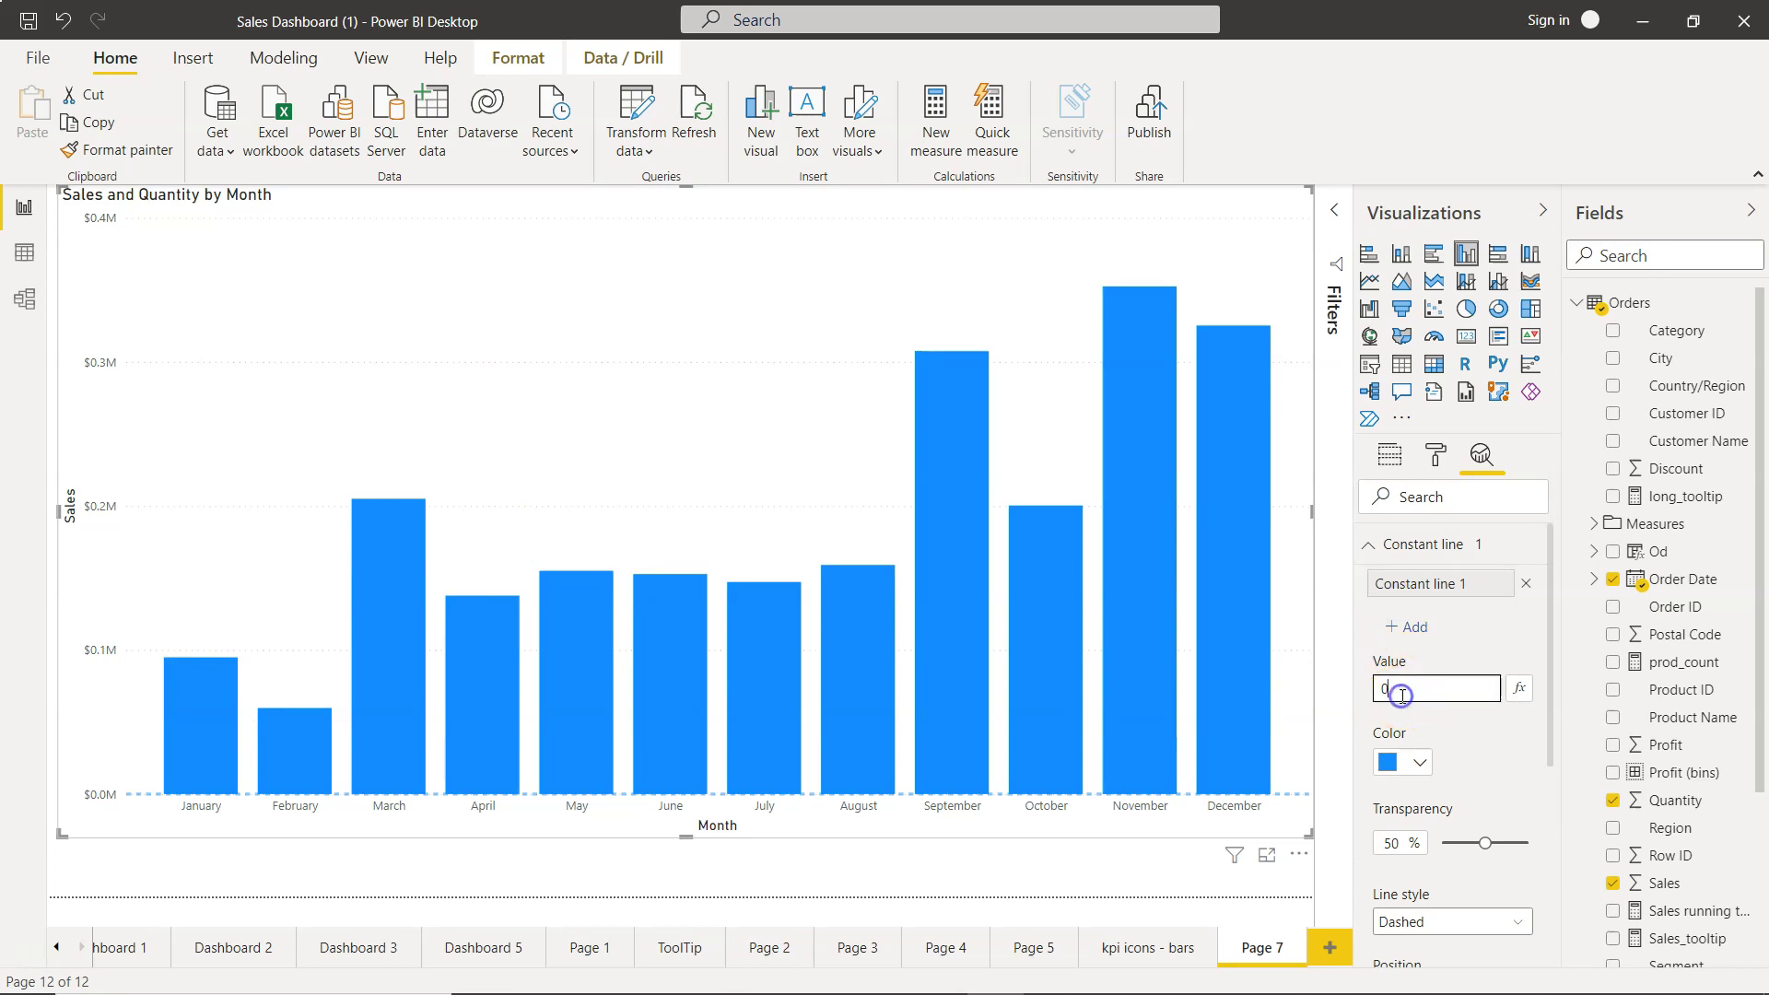
{"action": "type", "text": "70000"}
{"action": "left_click", "coordinate": [1421, 763]}
{"action": "left_click", "coordinate": [1525, 693]}
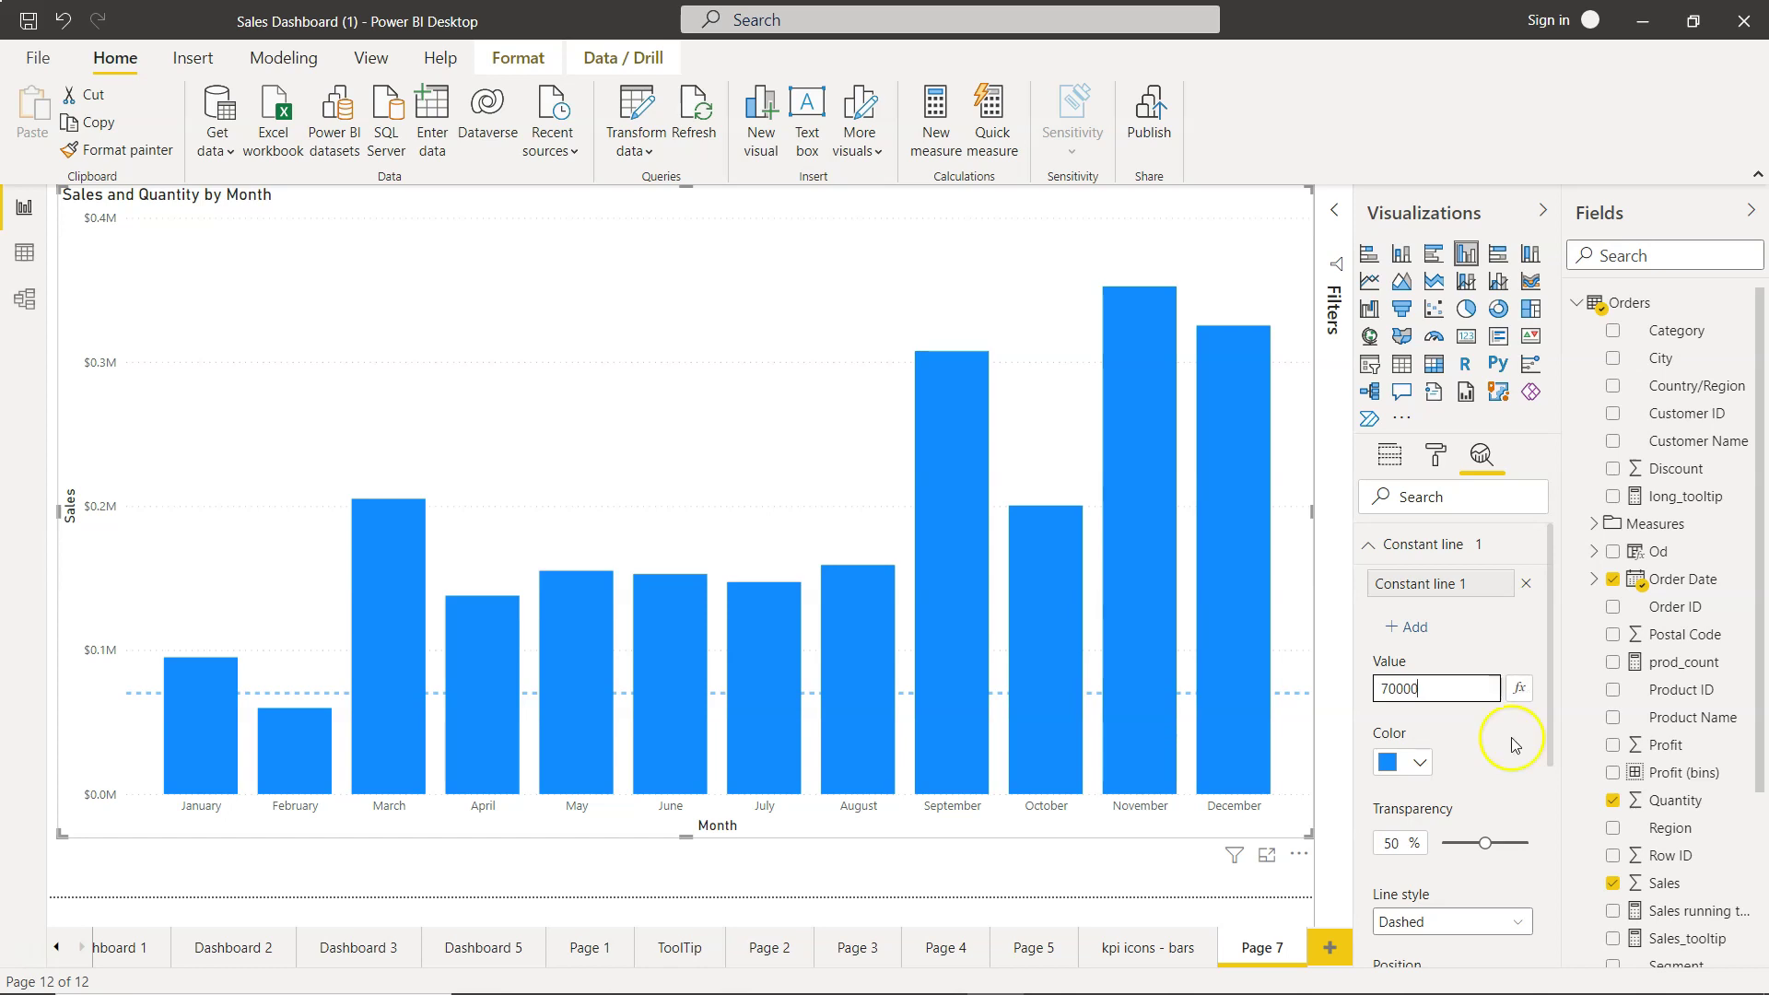
{"action": "left_click", "coordinate": [1471, 765]}
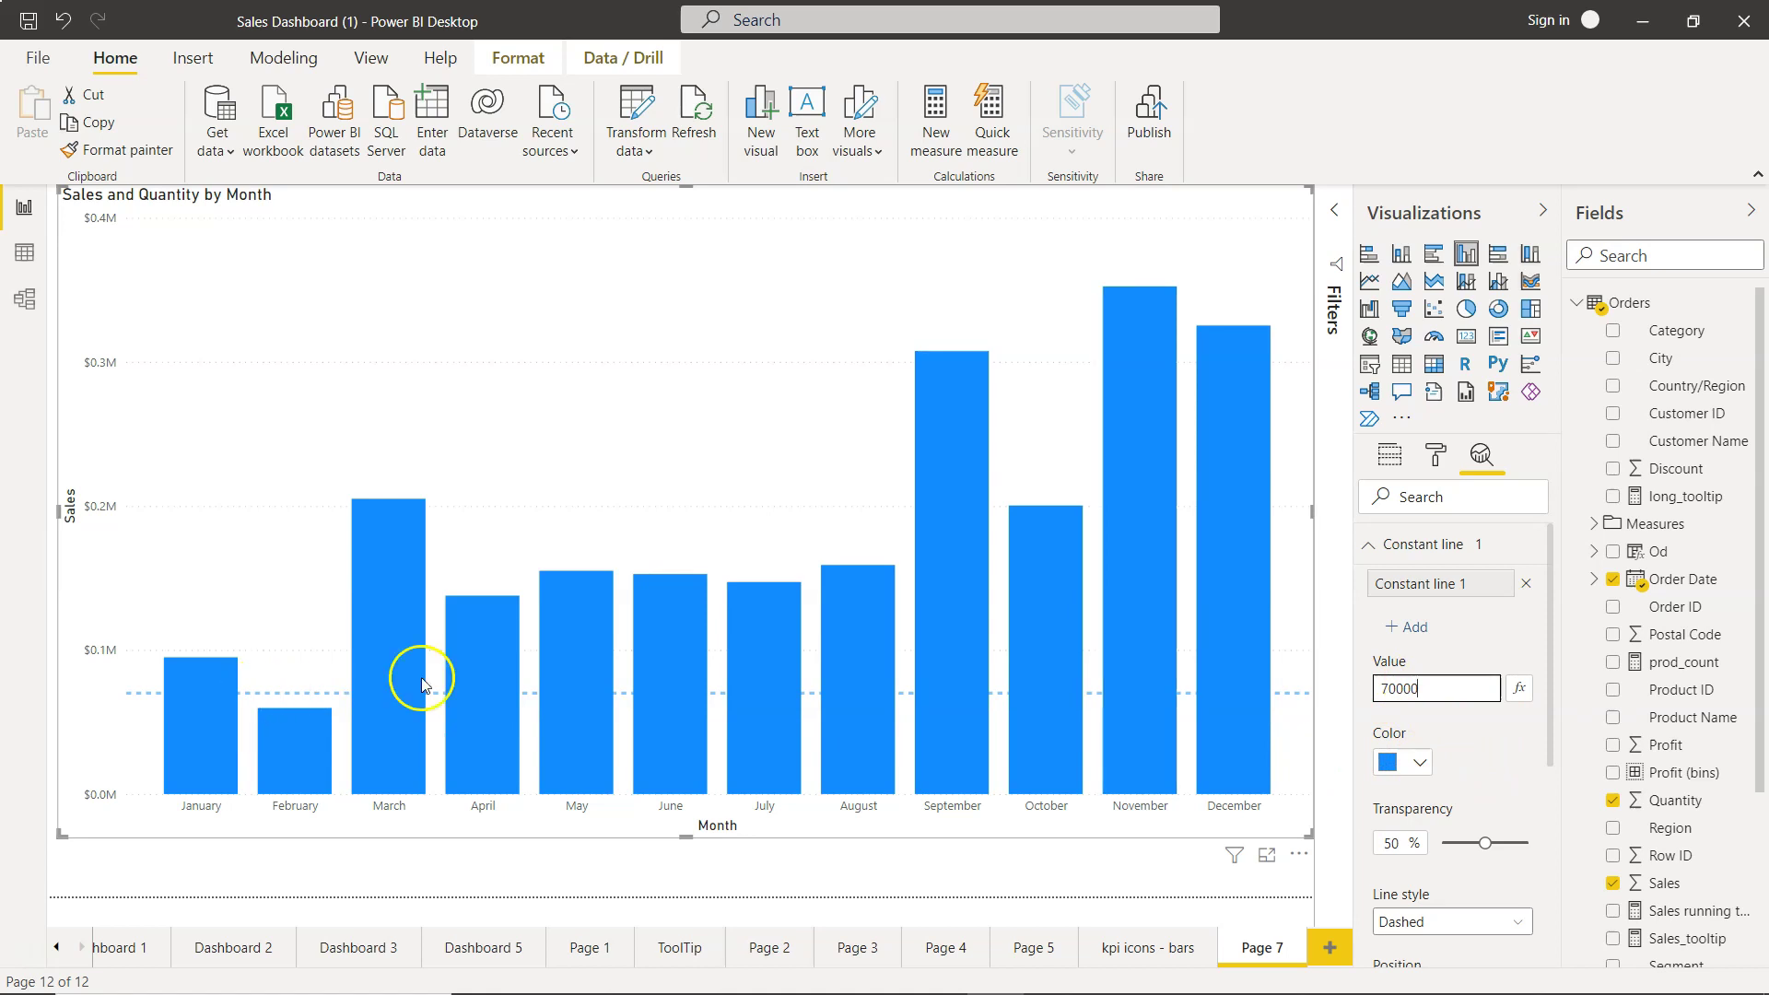
Colour the 70000 constant line grey with 22% transparency
{"action": "left_click", "coordinate": [1420, 763]}
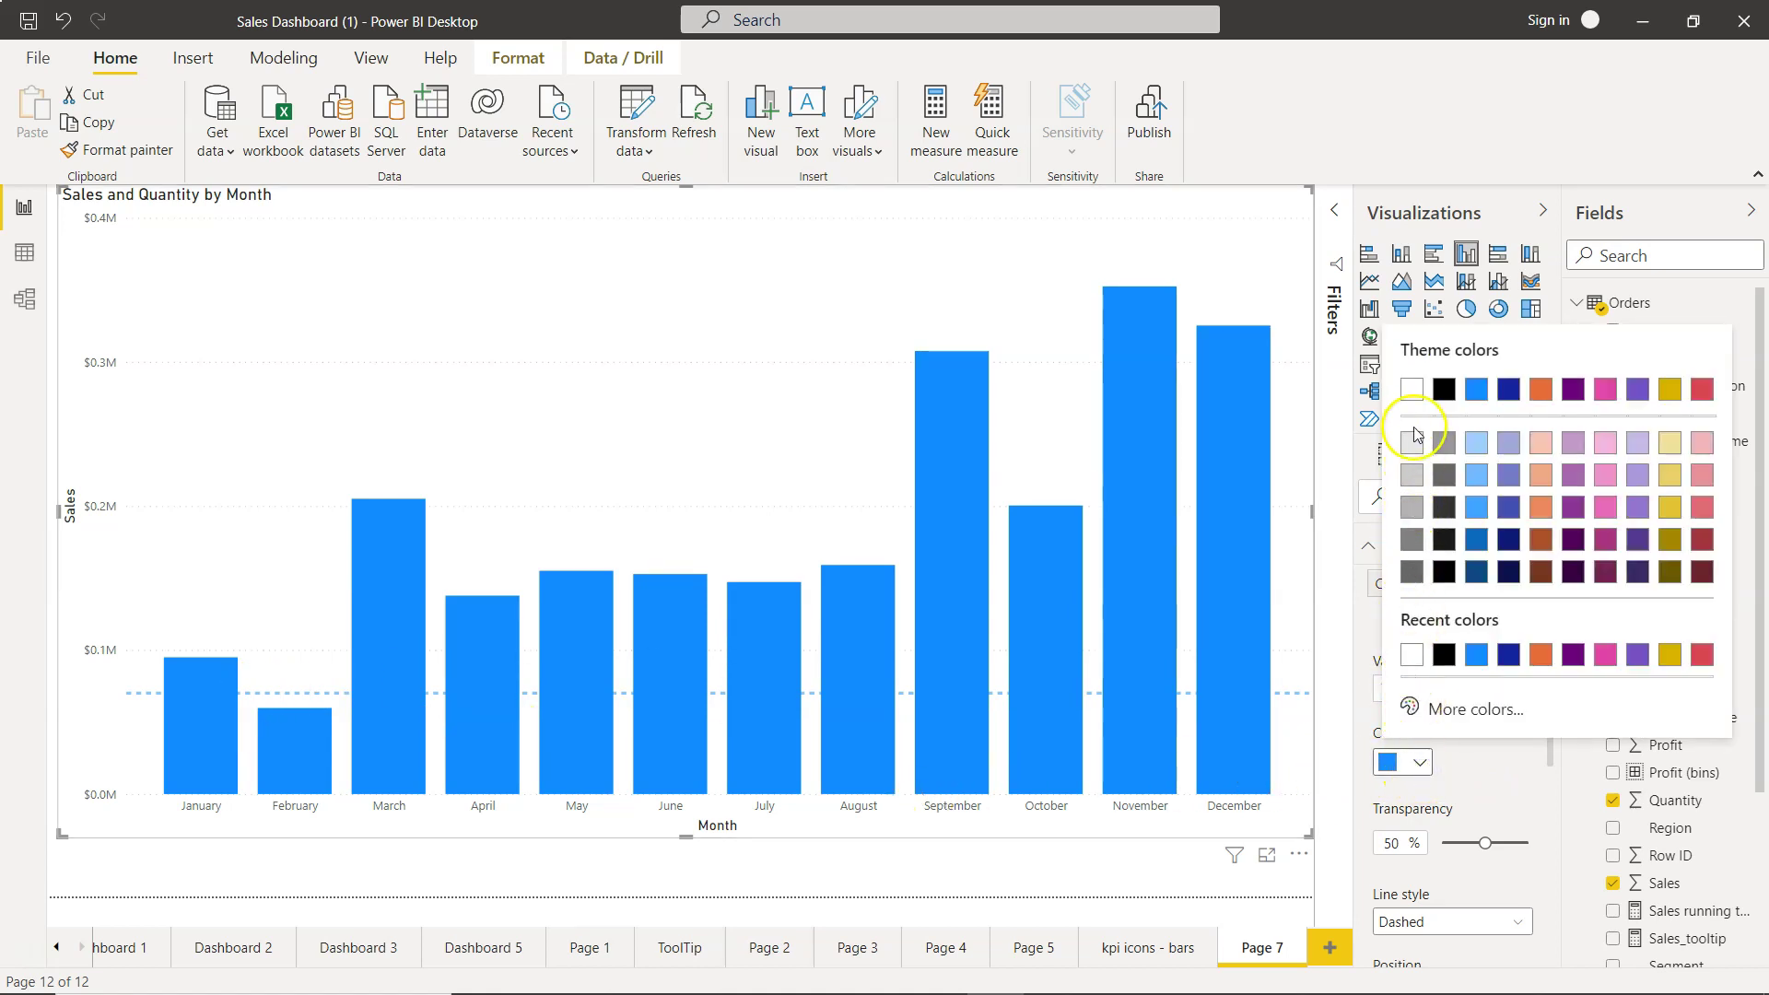
{"action": "left_click", "coordinate": [1417, 510]}
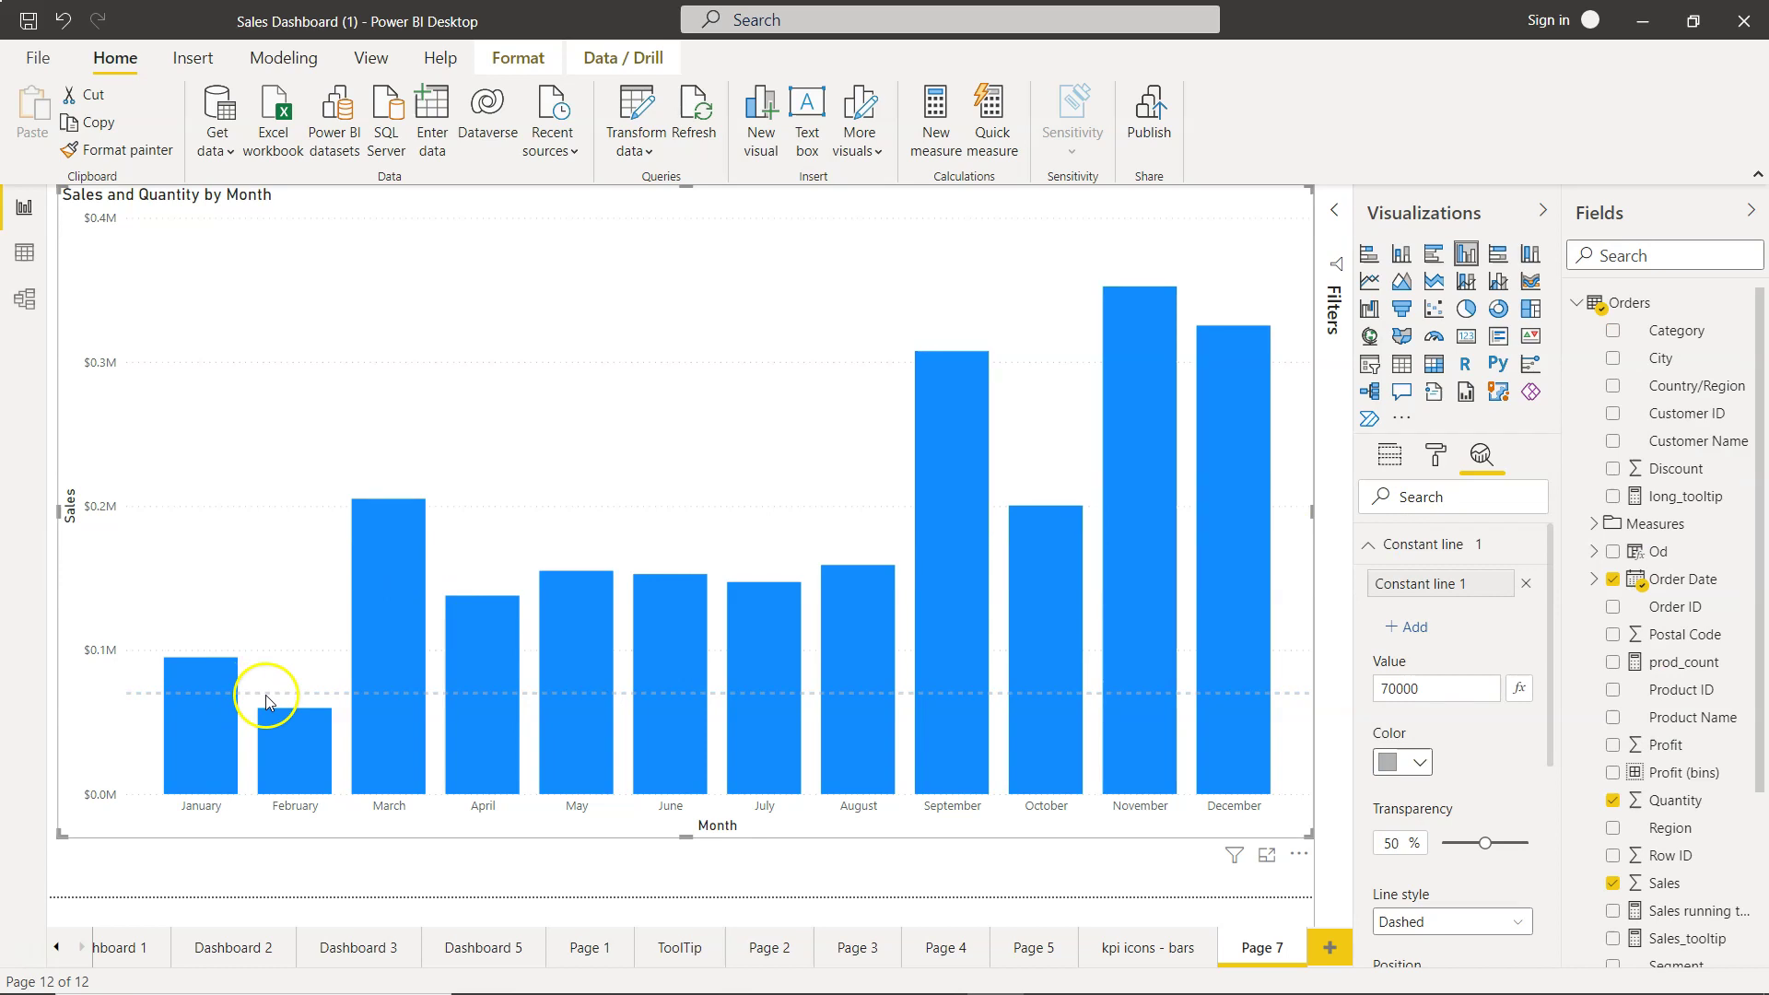
{"action": "scroll", "coordinate": [1475, 811], "scroll_direction": "down", "scroll_amount": 1}
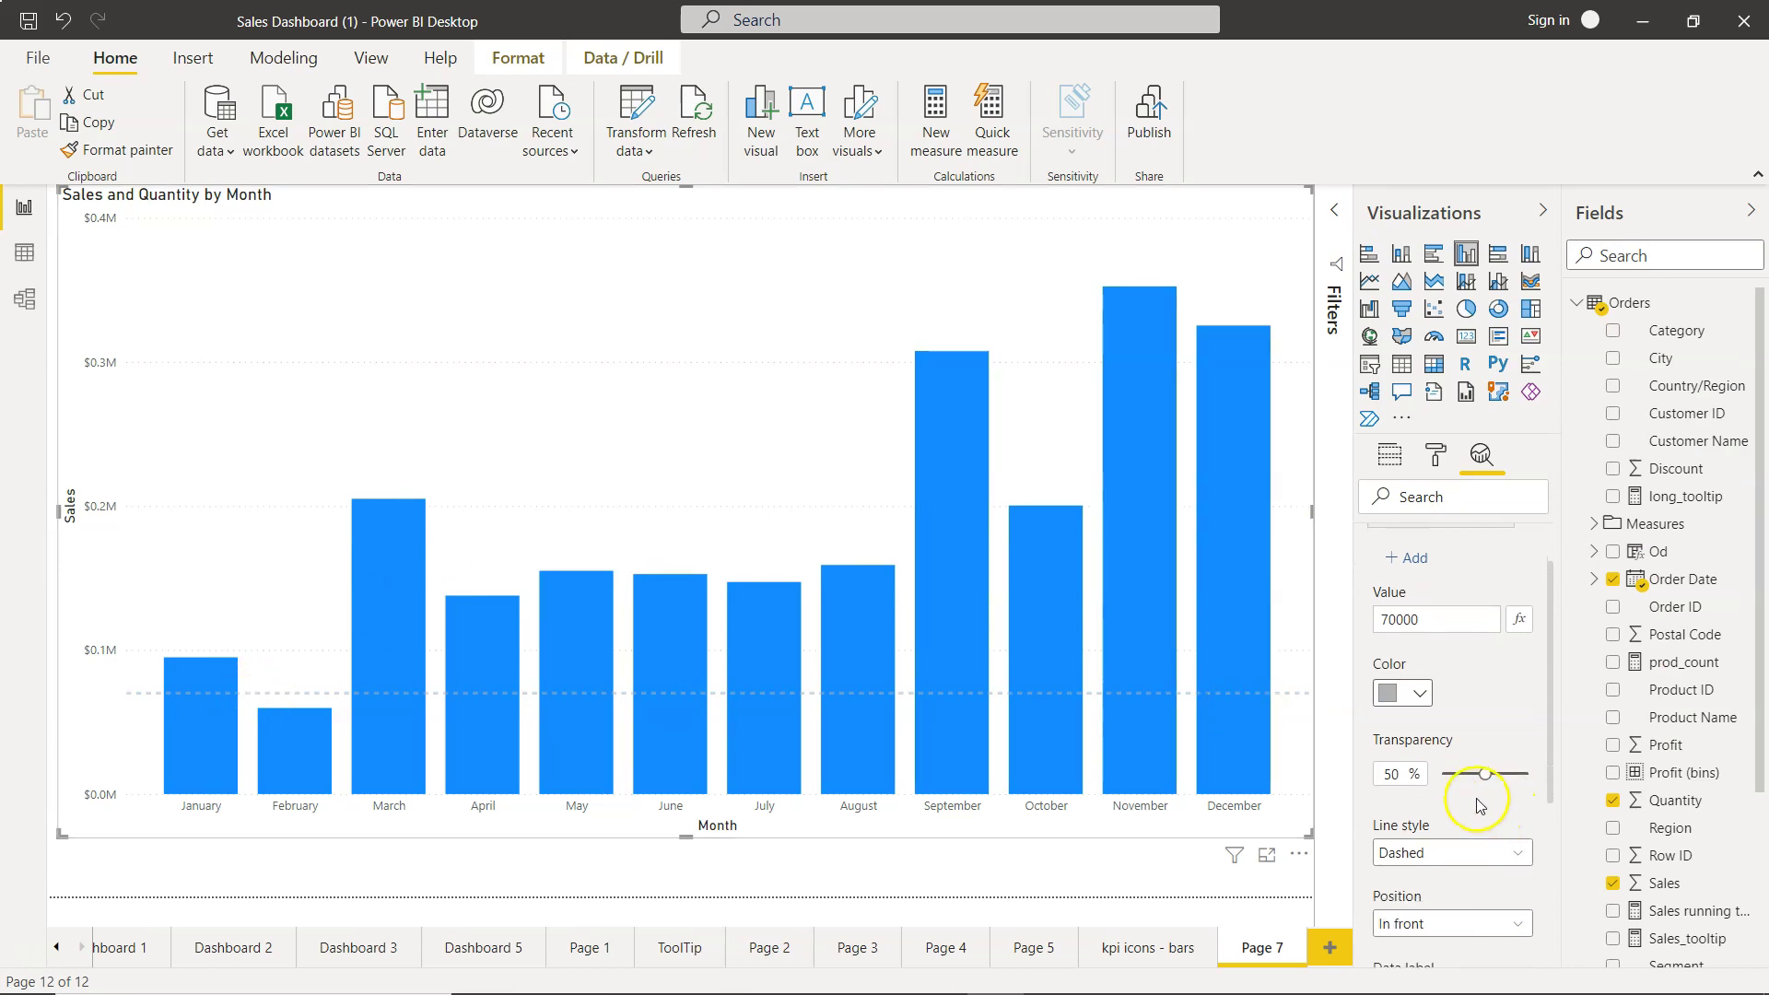
{"action": "left_click_drag", "start_coordinate": [1490, 782], "coordinate": [1490, 775]}
Make the constant line dotted and position it behind the bars
{"action": "scroll", "coordinate": [1479, 811], "scroll_direction": "down", "scroll_amount": 2}
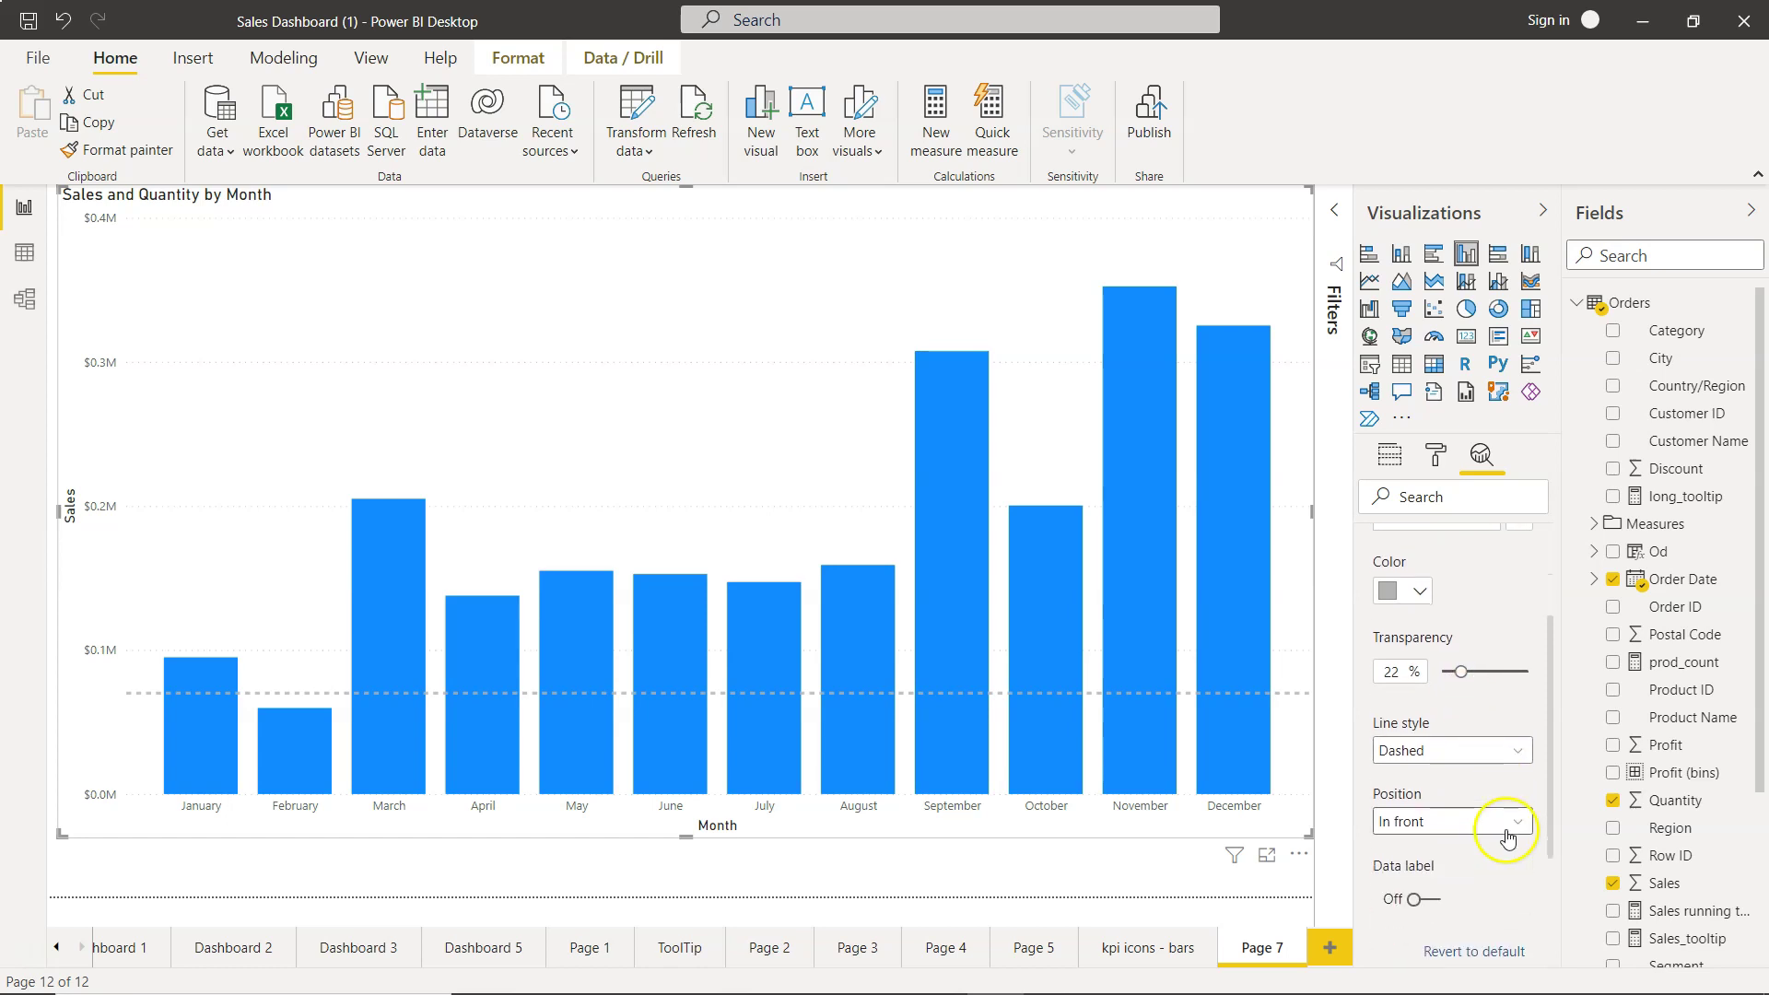
{"action": "left_click", "coordinate": [1475, 761]}
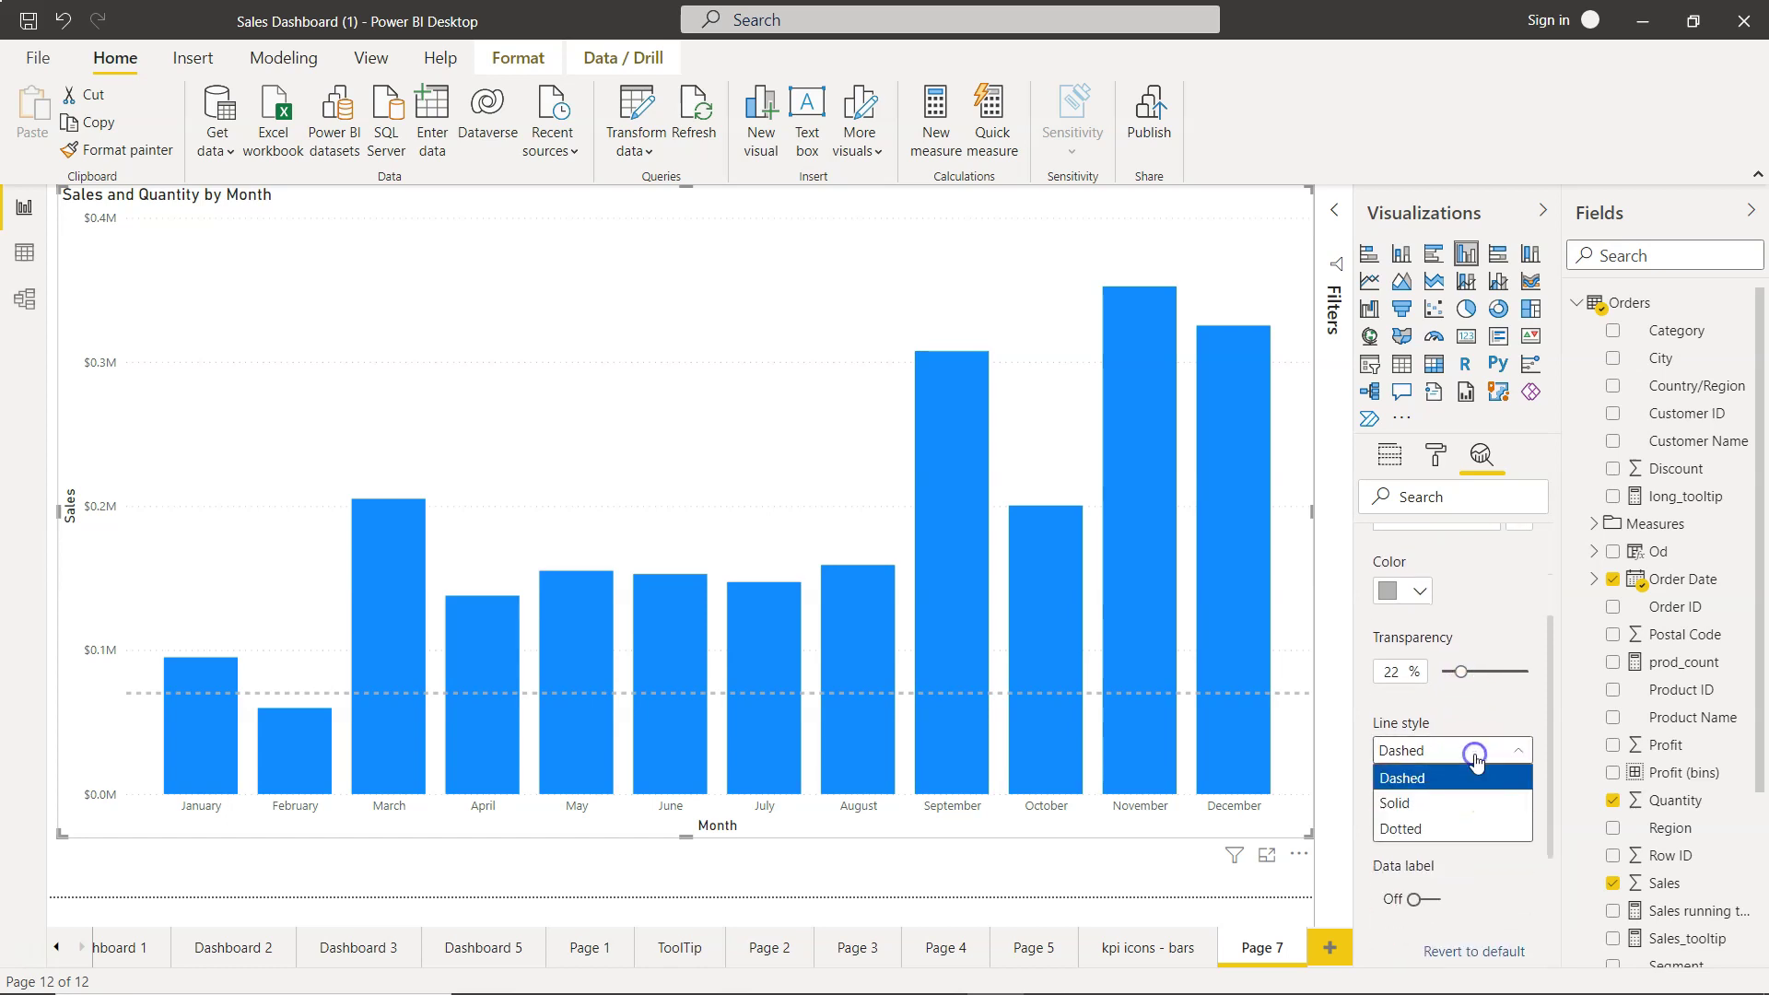
{"action": "left_click", "coordinate": [1486, 804]}
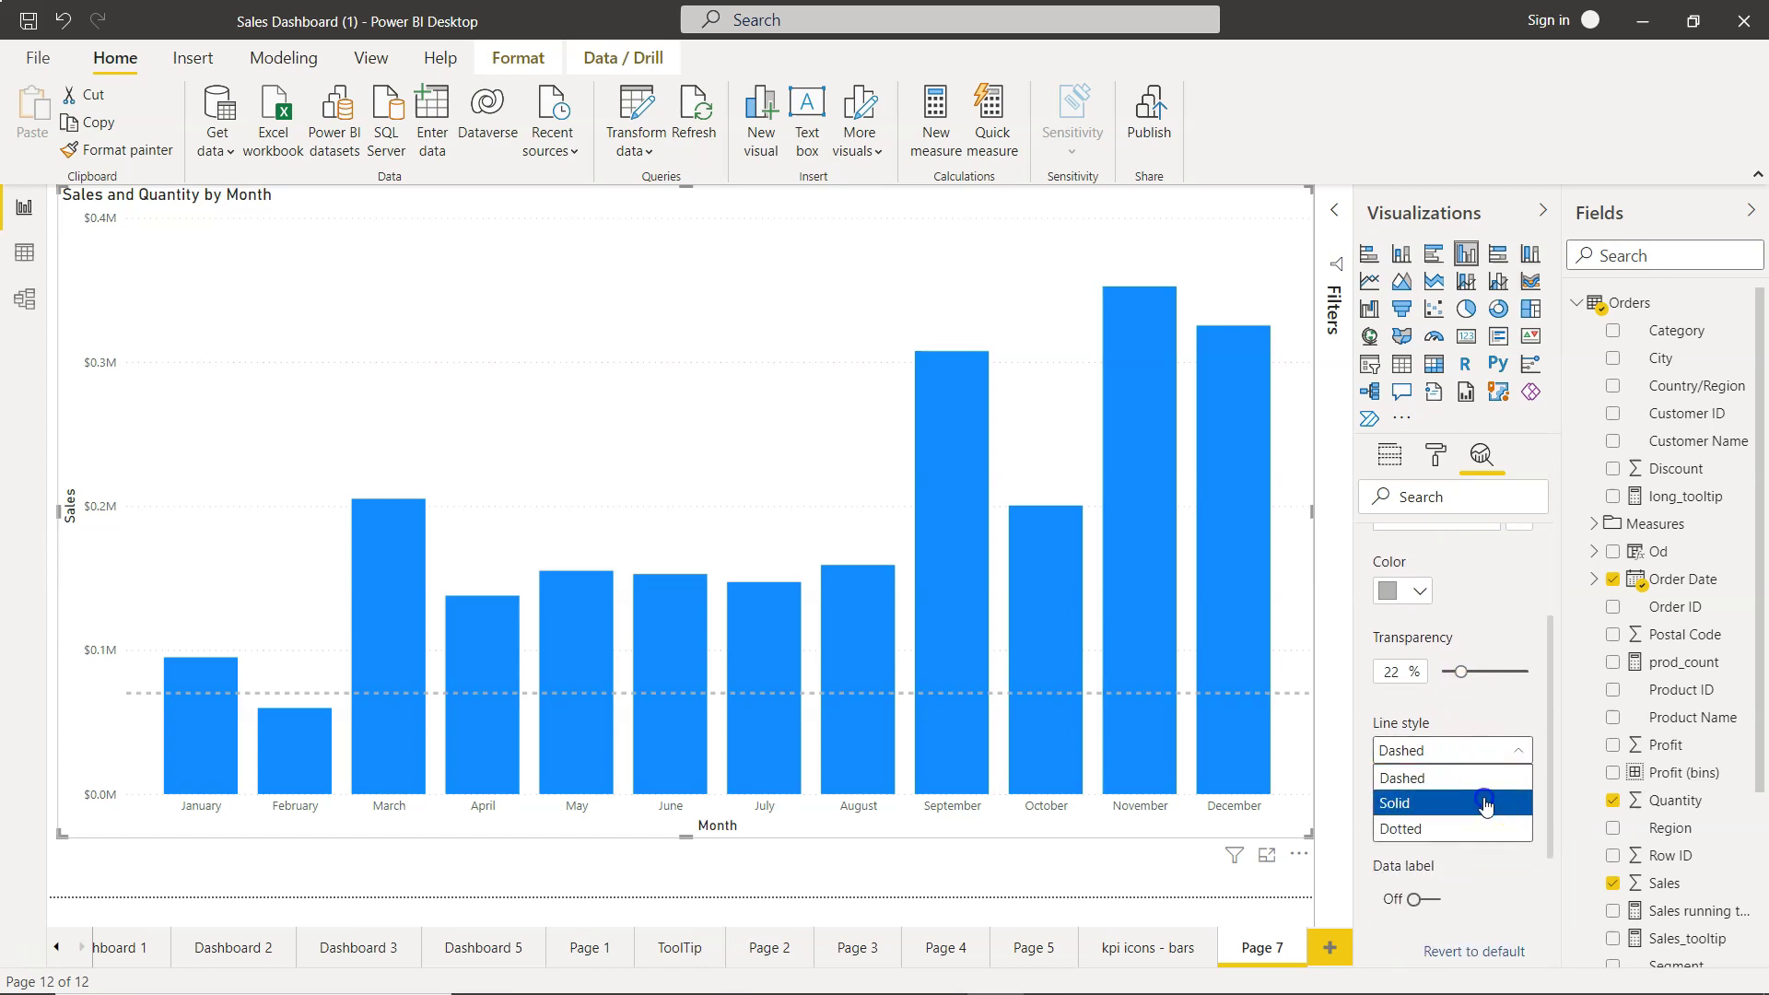
{"action": "left_click", "coordinate": [1480, 750]}
{"action": "left_click", "coordinate": [1478, 828]}
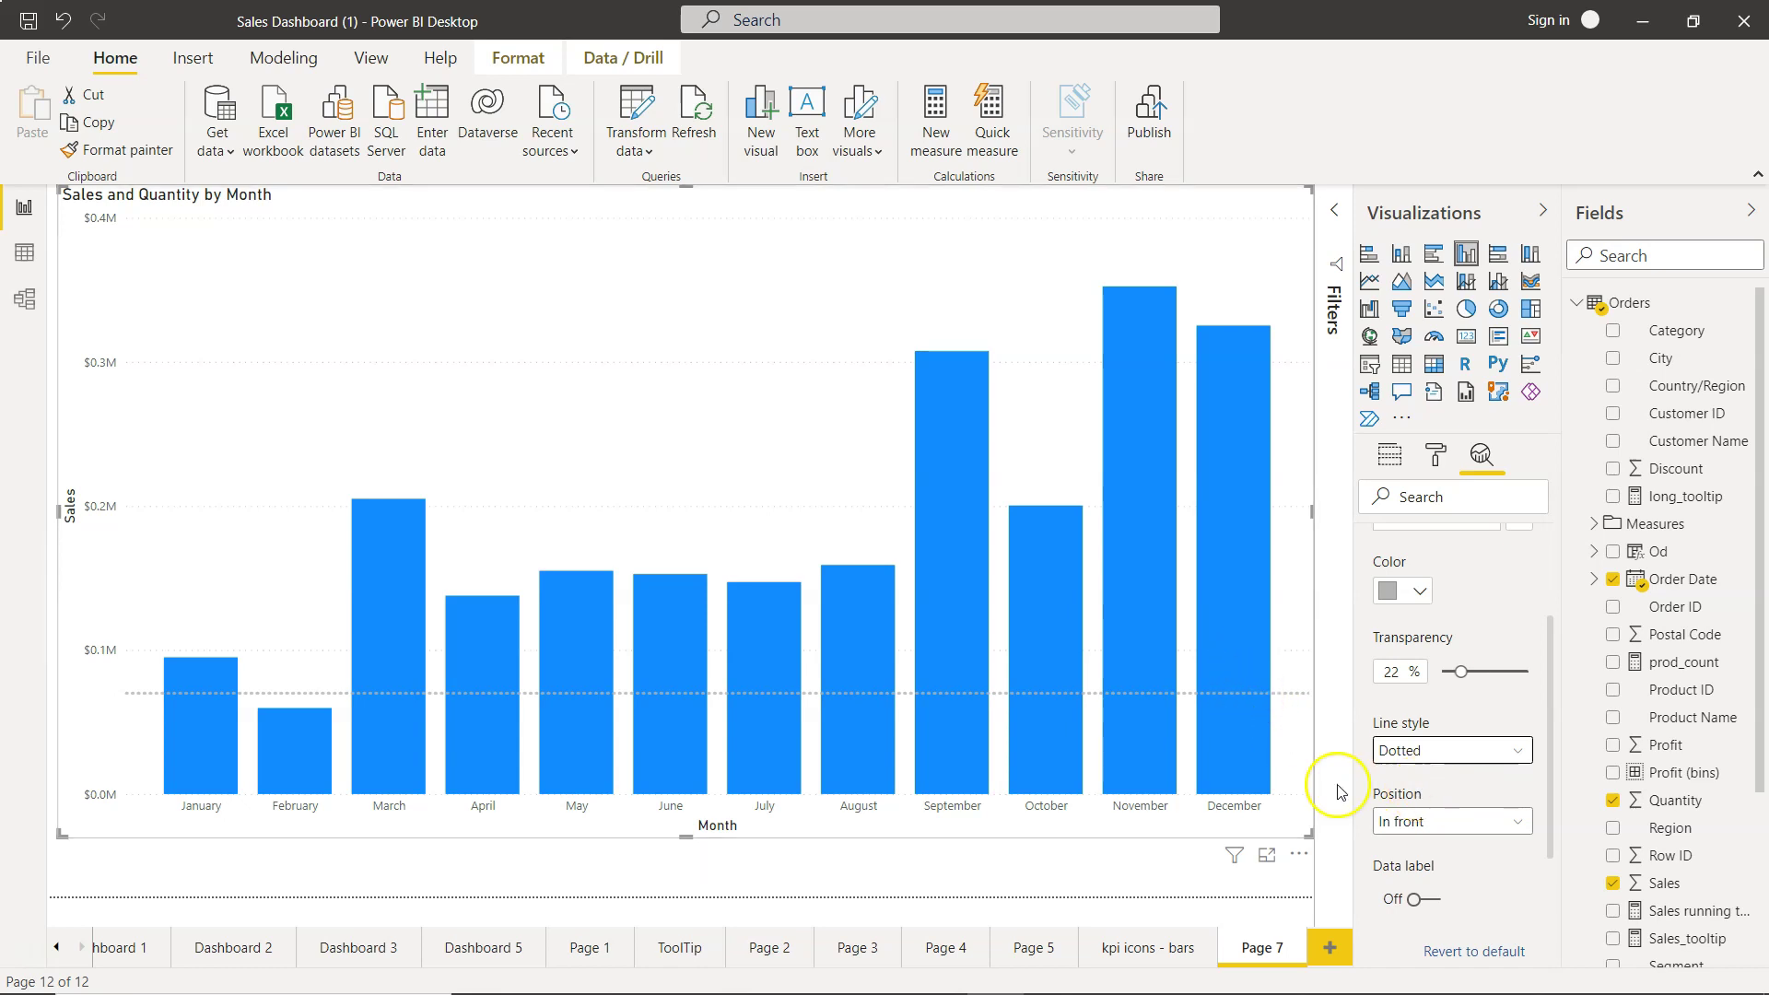
{"action": "left_click", "coordinate": [1451, 819]}
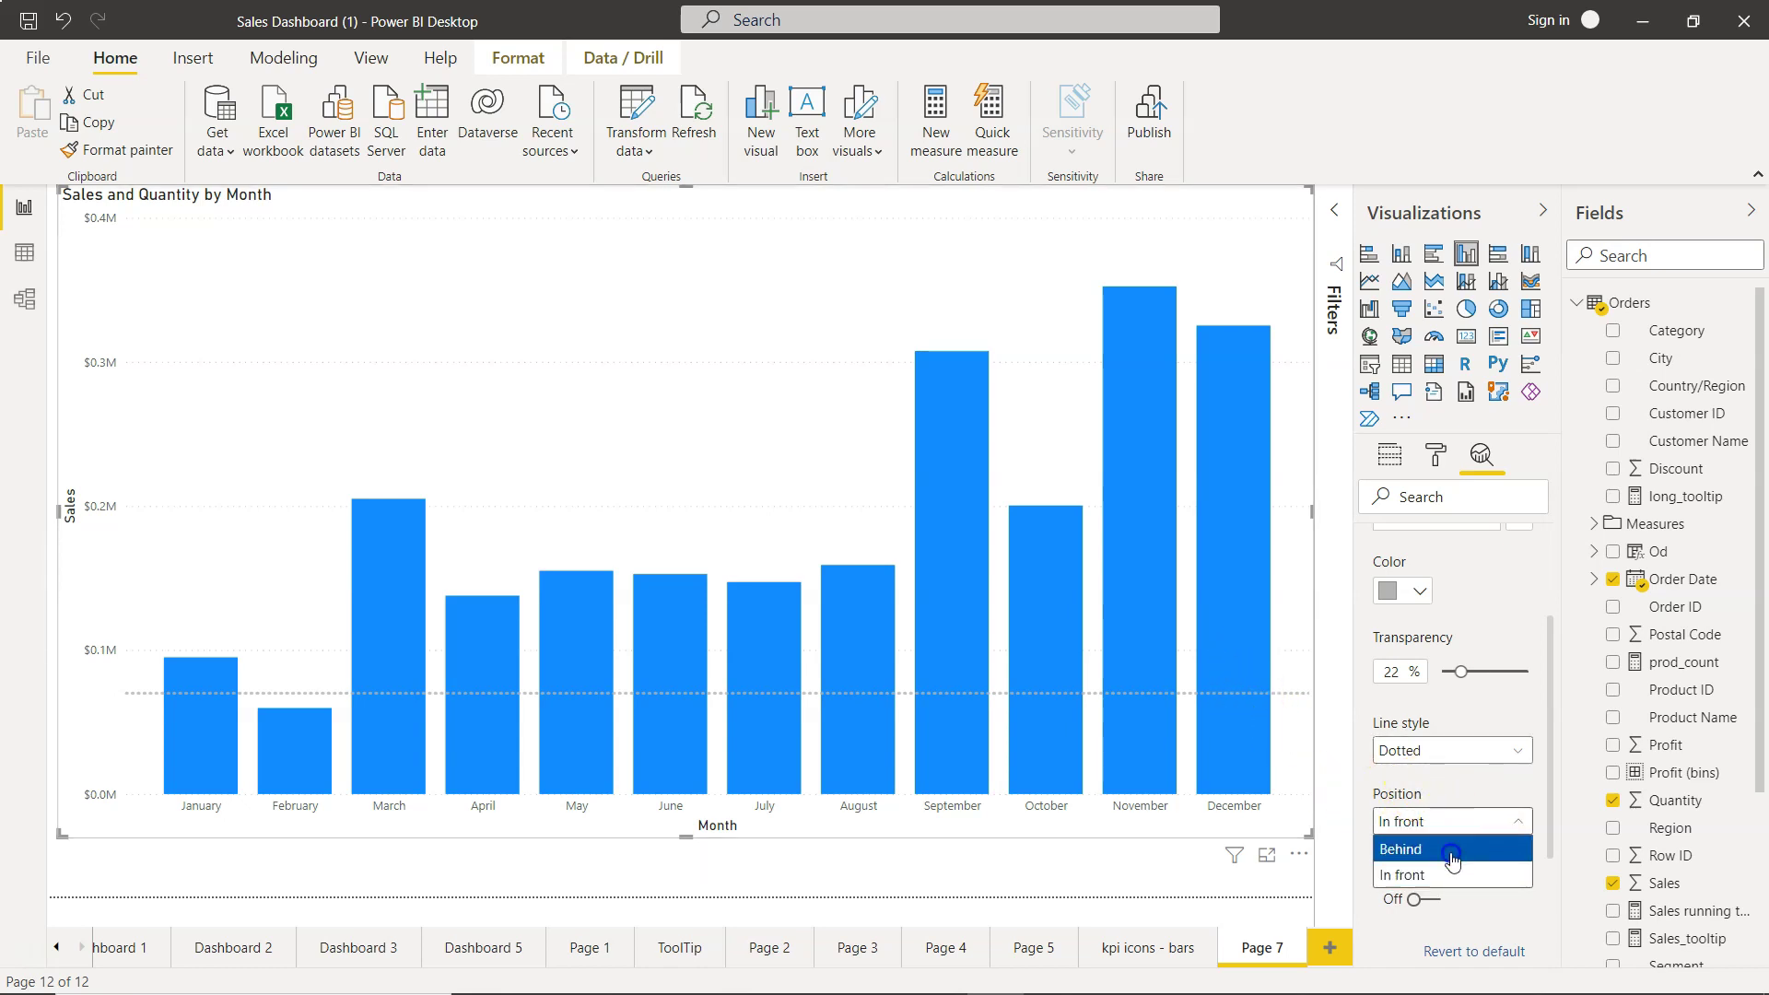
{"action": "left_click", "coordinate": [1453, 850]}
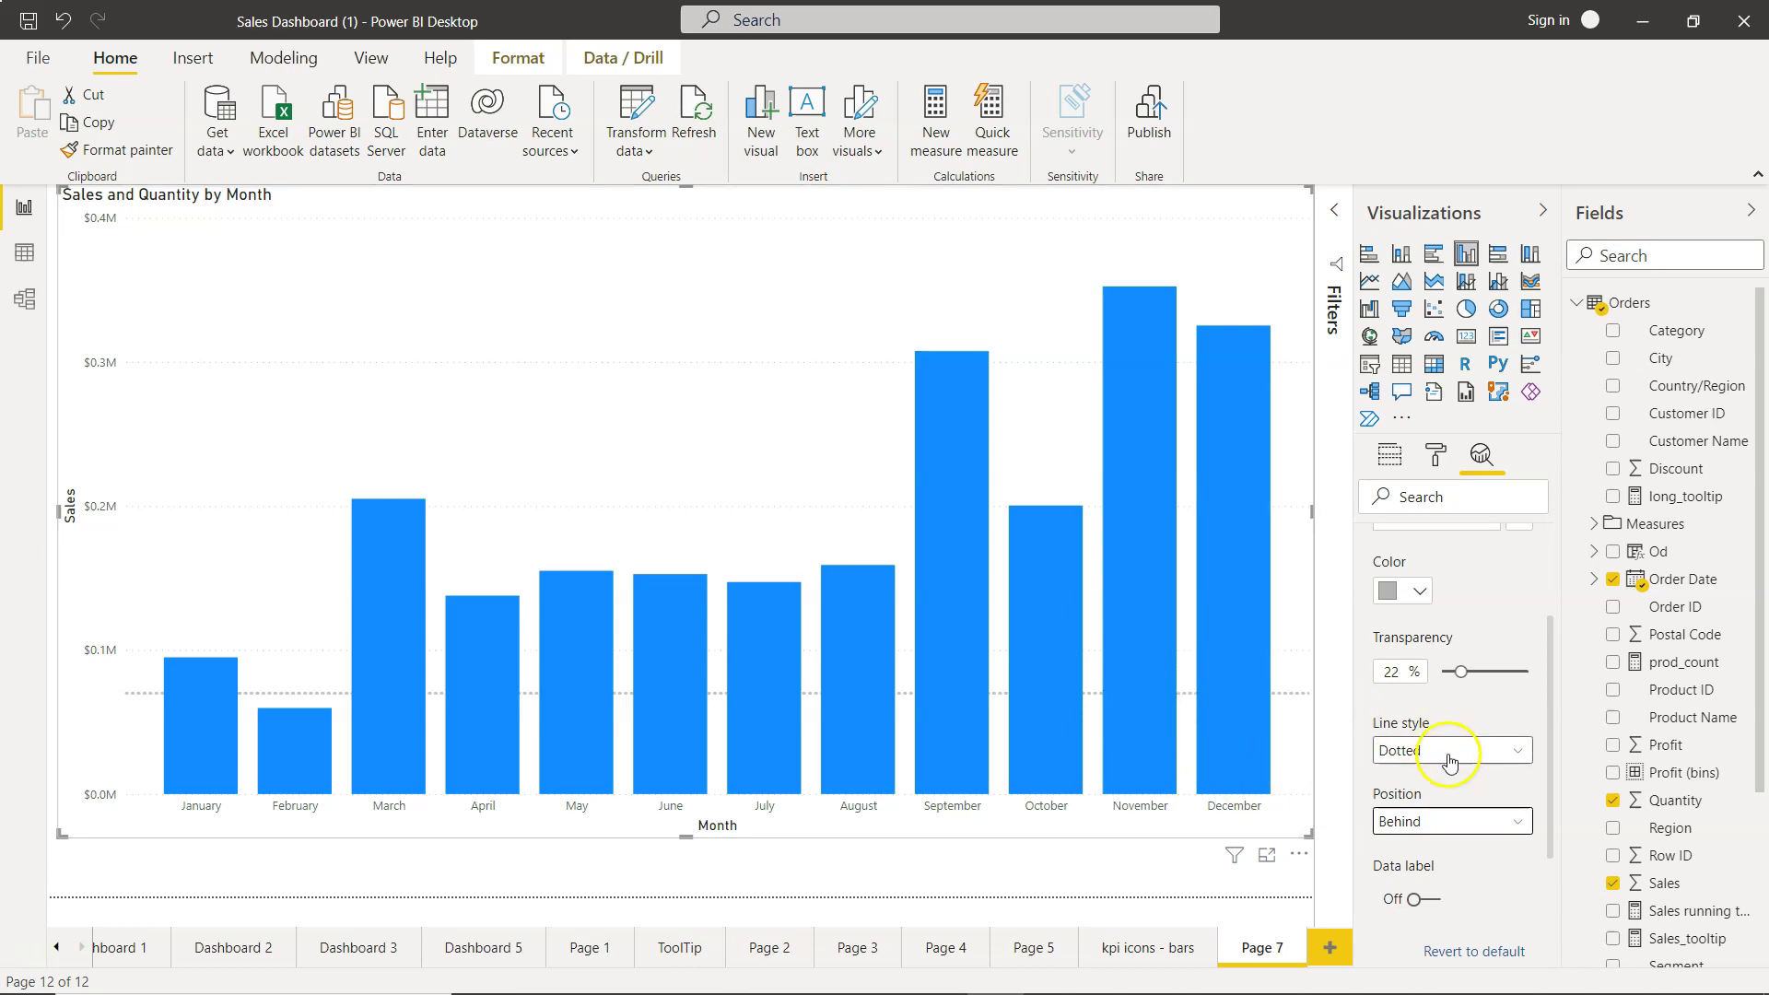
{"action": "scroll", "coordinate": [1442, 774], "scroll_direction": "down", "scroll_amount": 2}
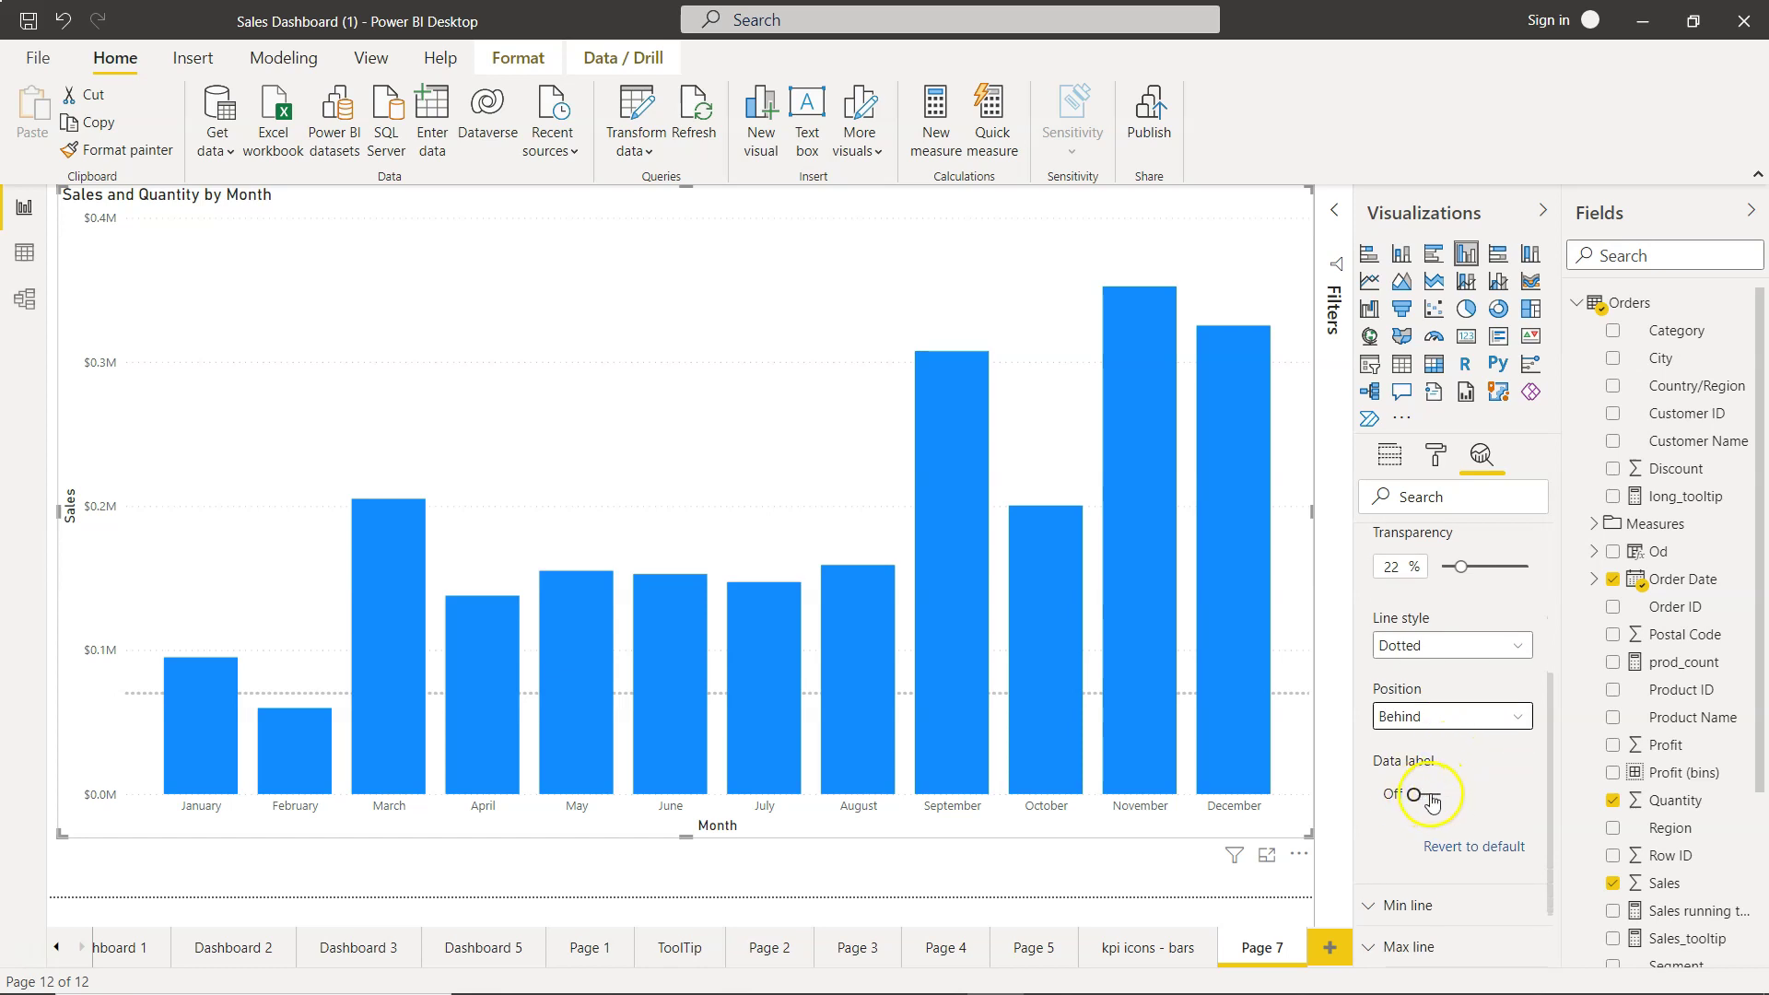
Turn on the 70000 line's data label in black, showing both name and value
{"action": "left_click", "coordinate": [1431, 798]}
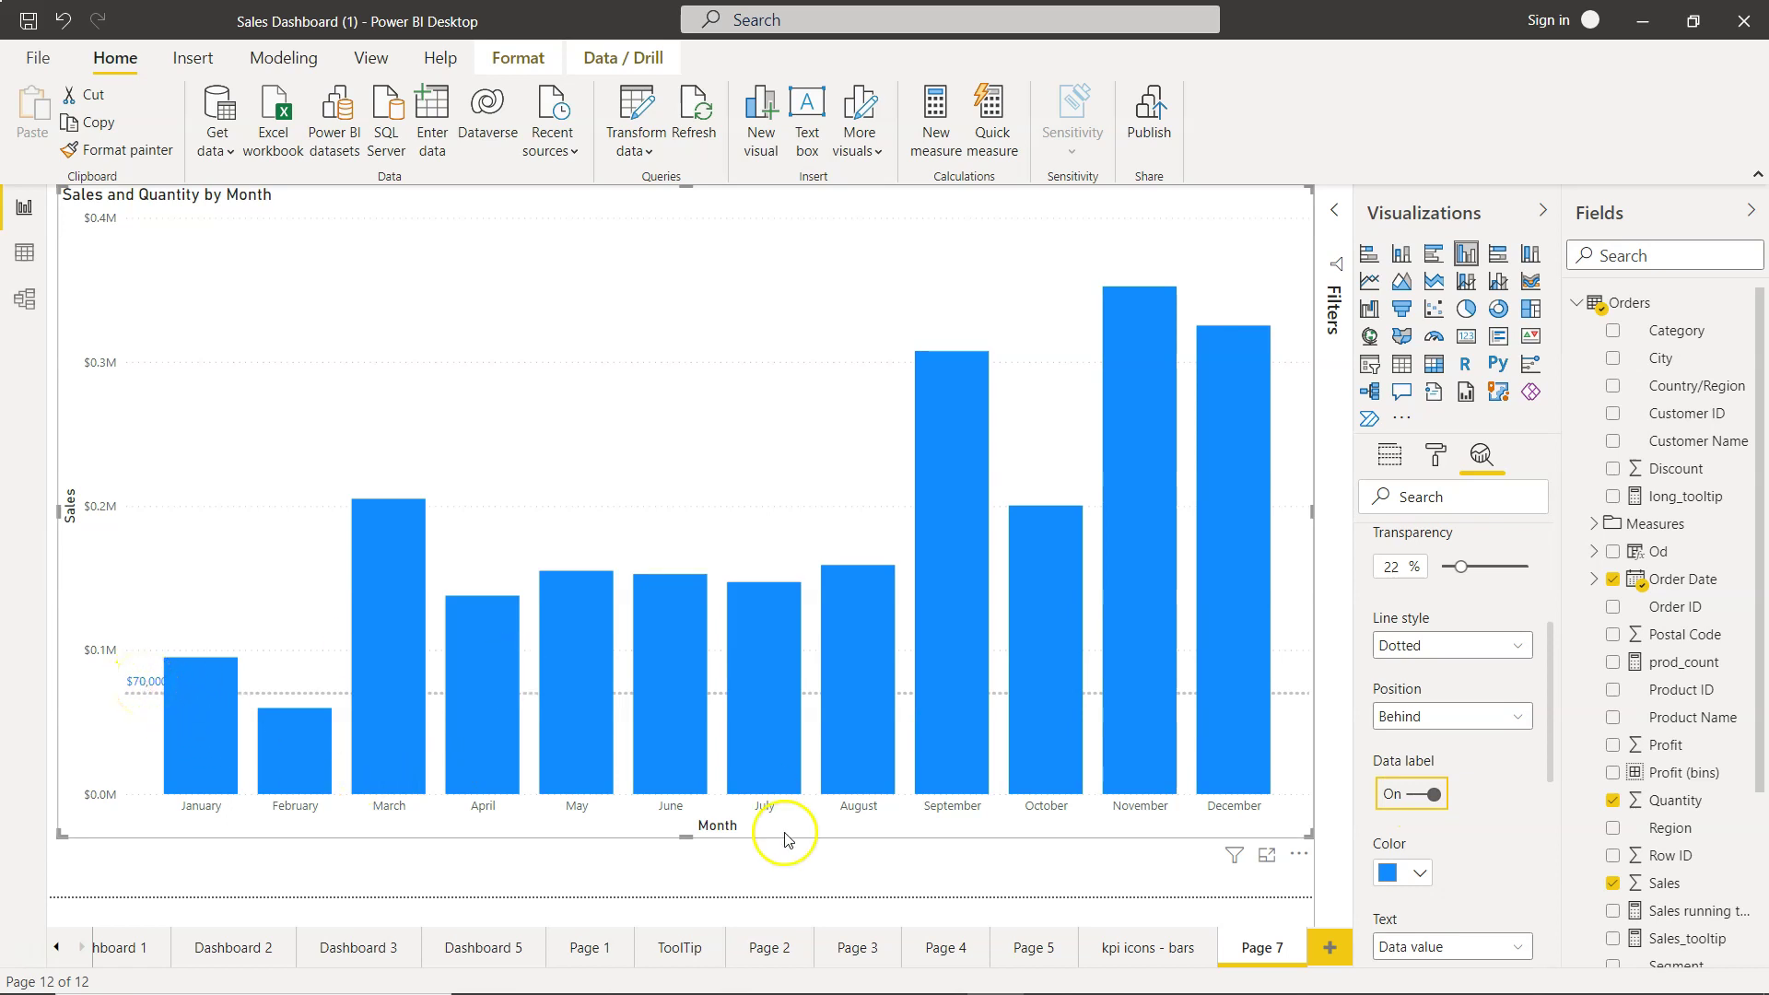
{"action": "left_click", "coordinate": [1415, 874]}
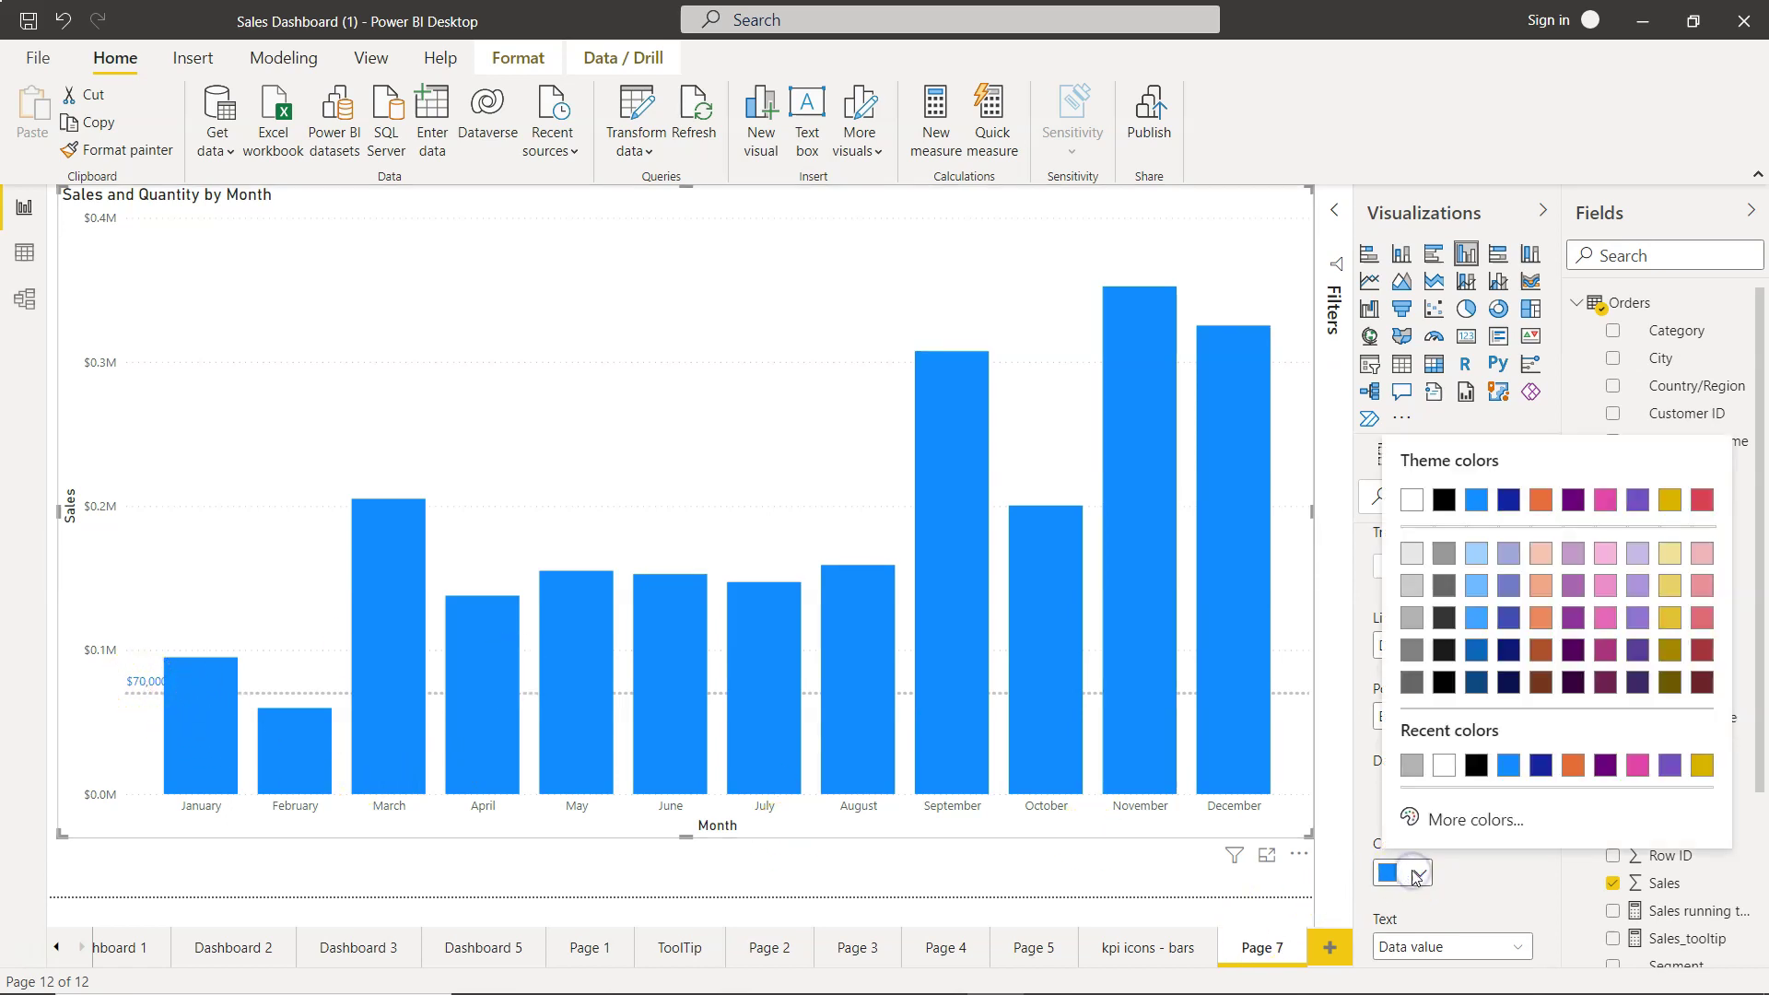
{"action": "left_click", "coordinate": [1450, 495]}
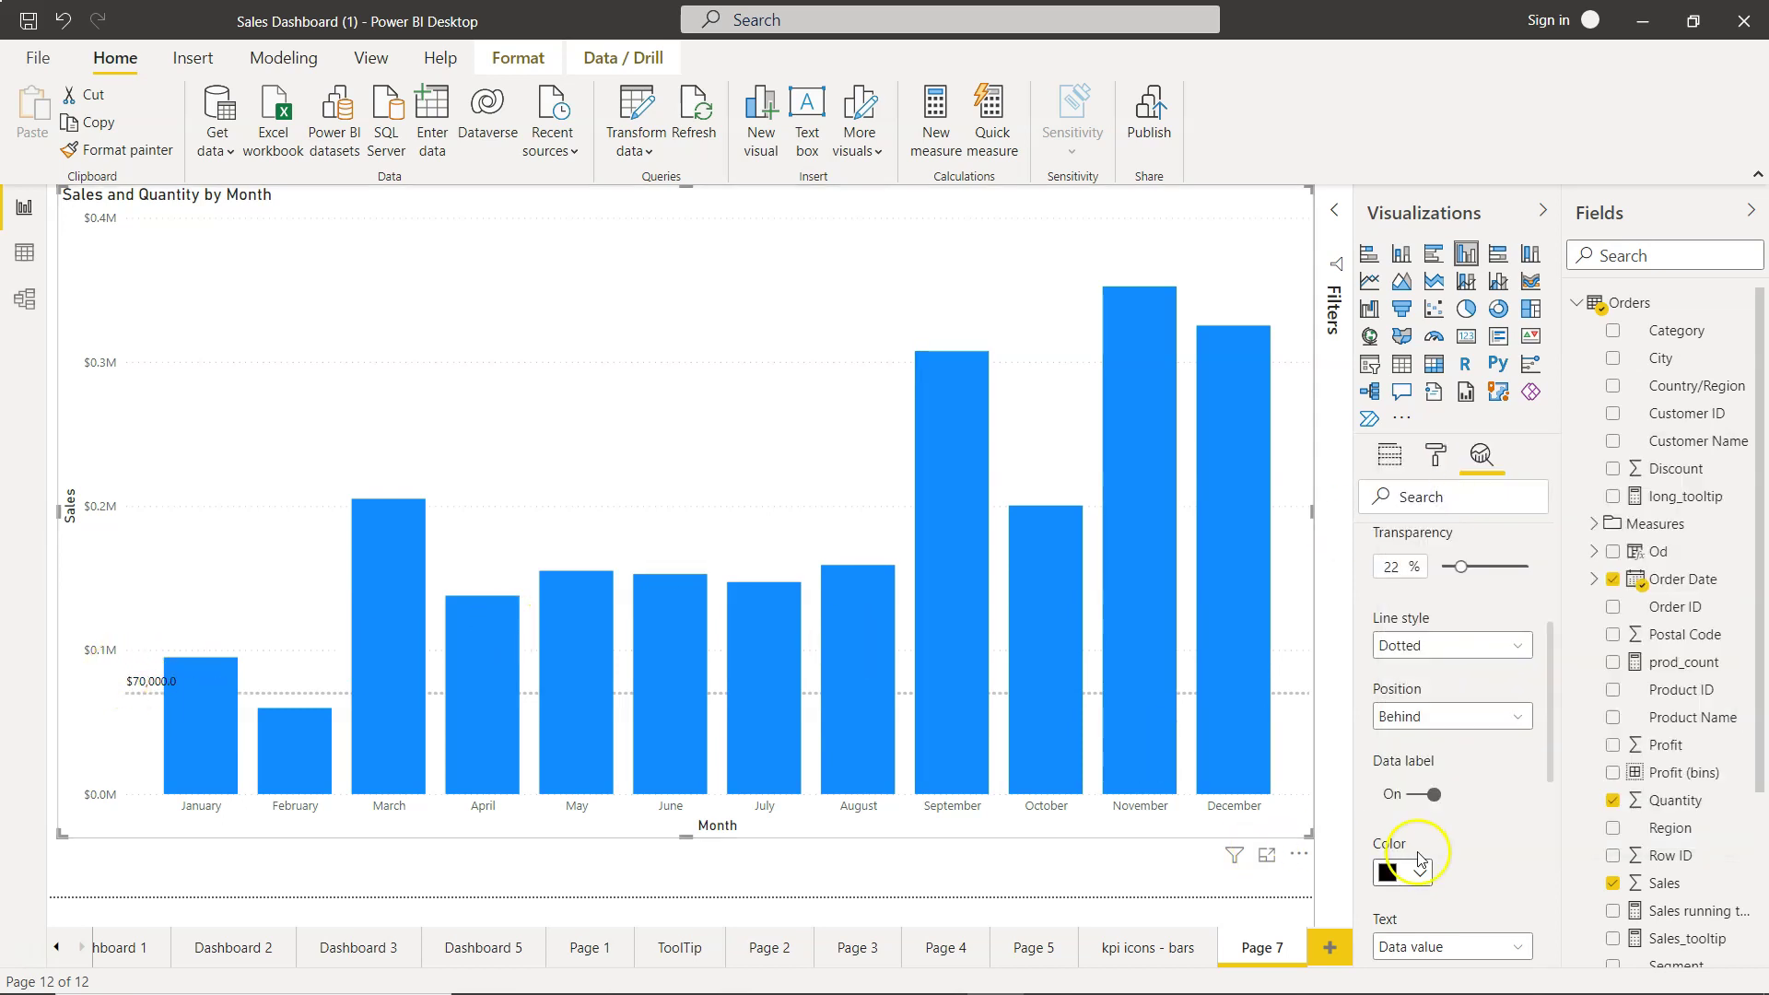
{"action": "scroll", "coordinate": [1419, 862], "scroll_direction": "down", "scroll_amount": 4}
{"action": "left_click", "coordinate": [1460, 638]}
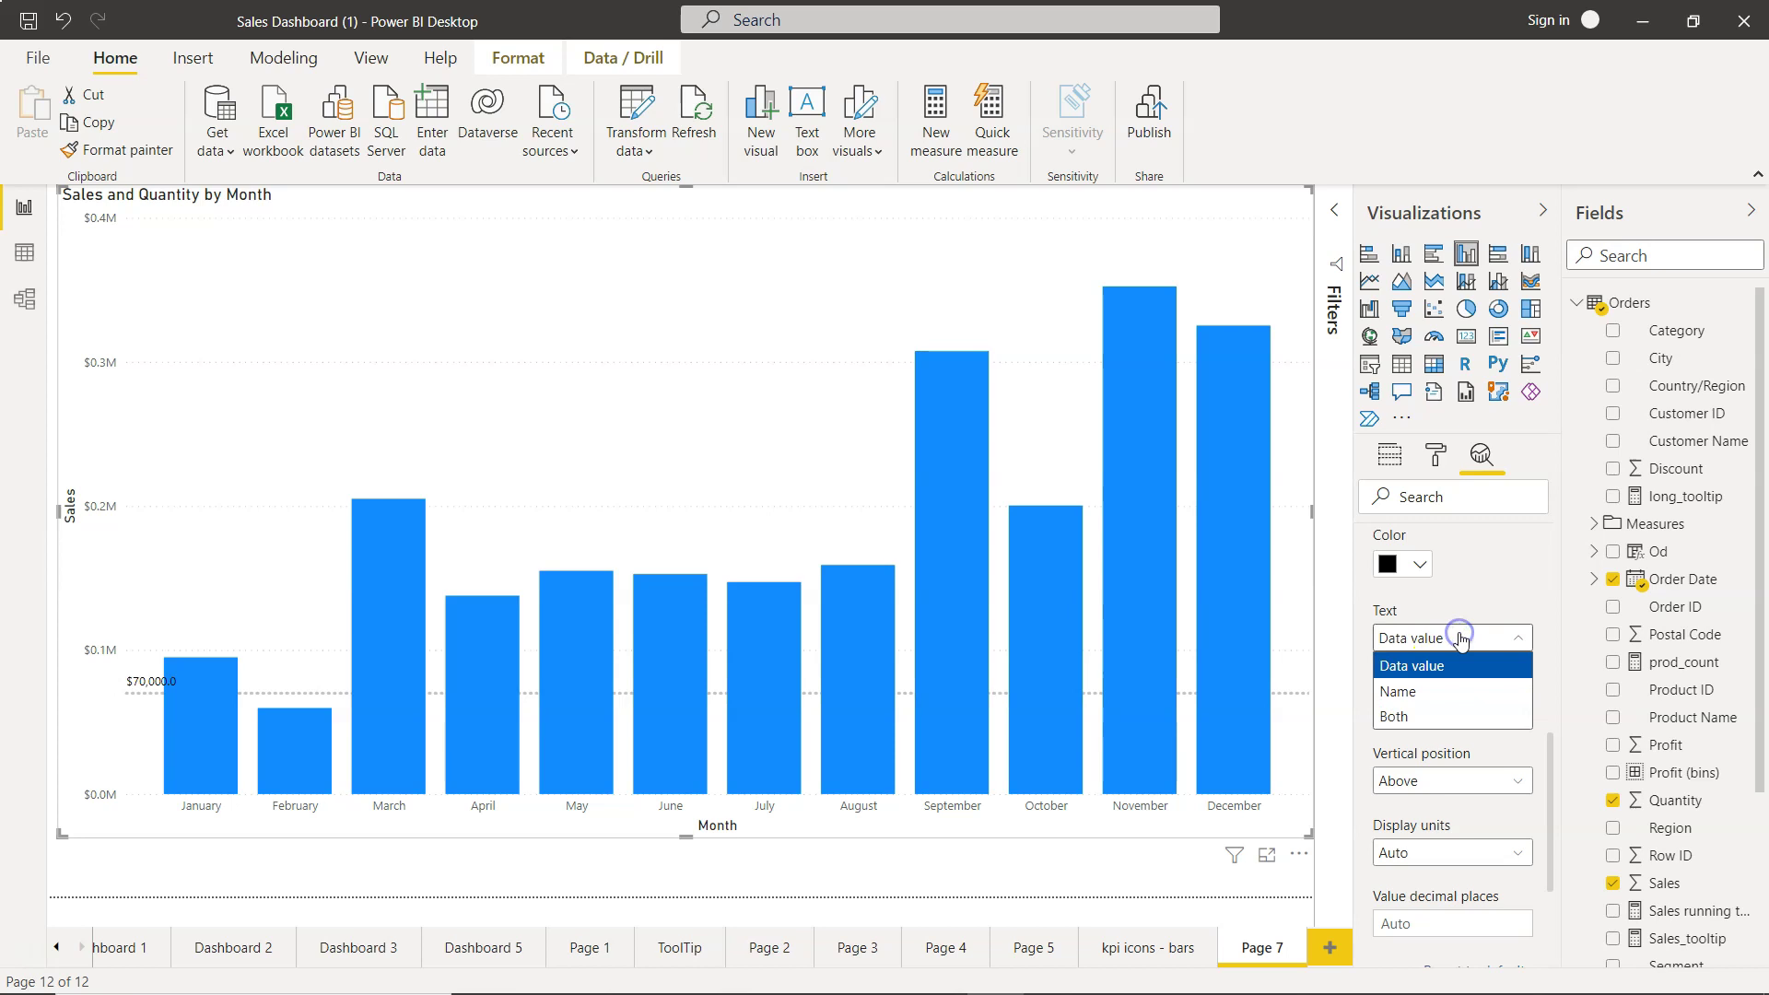
{"action": "left_click", "coordinate": [1465, 691]}
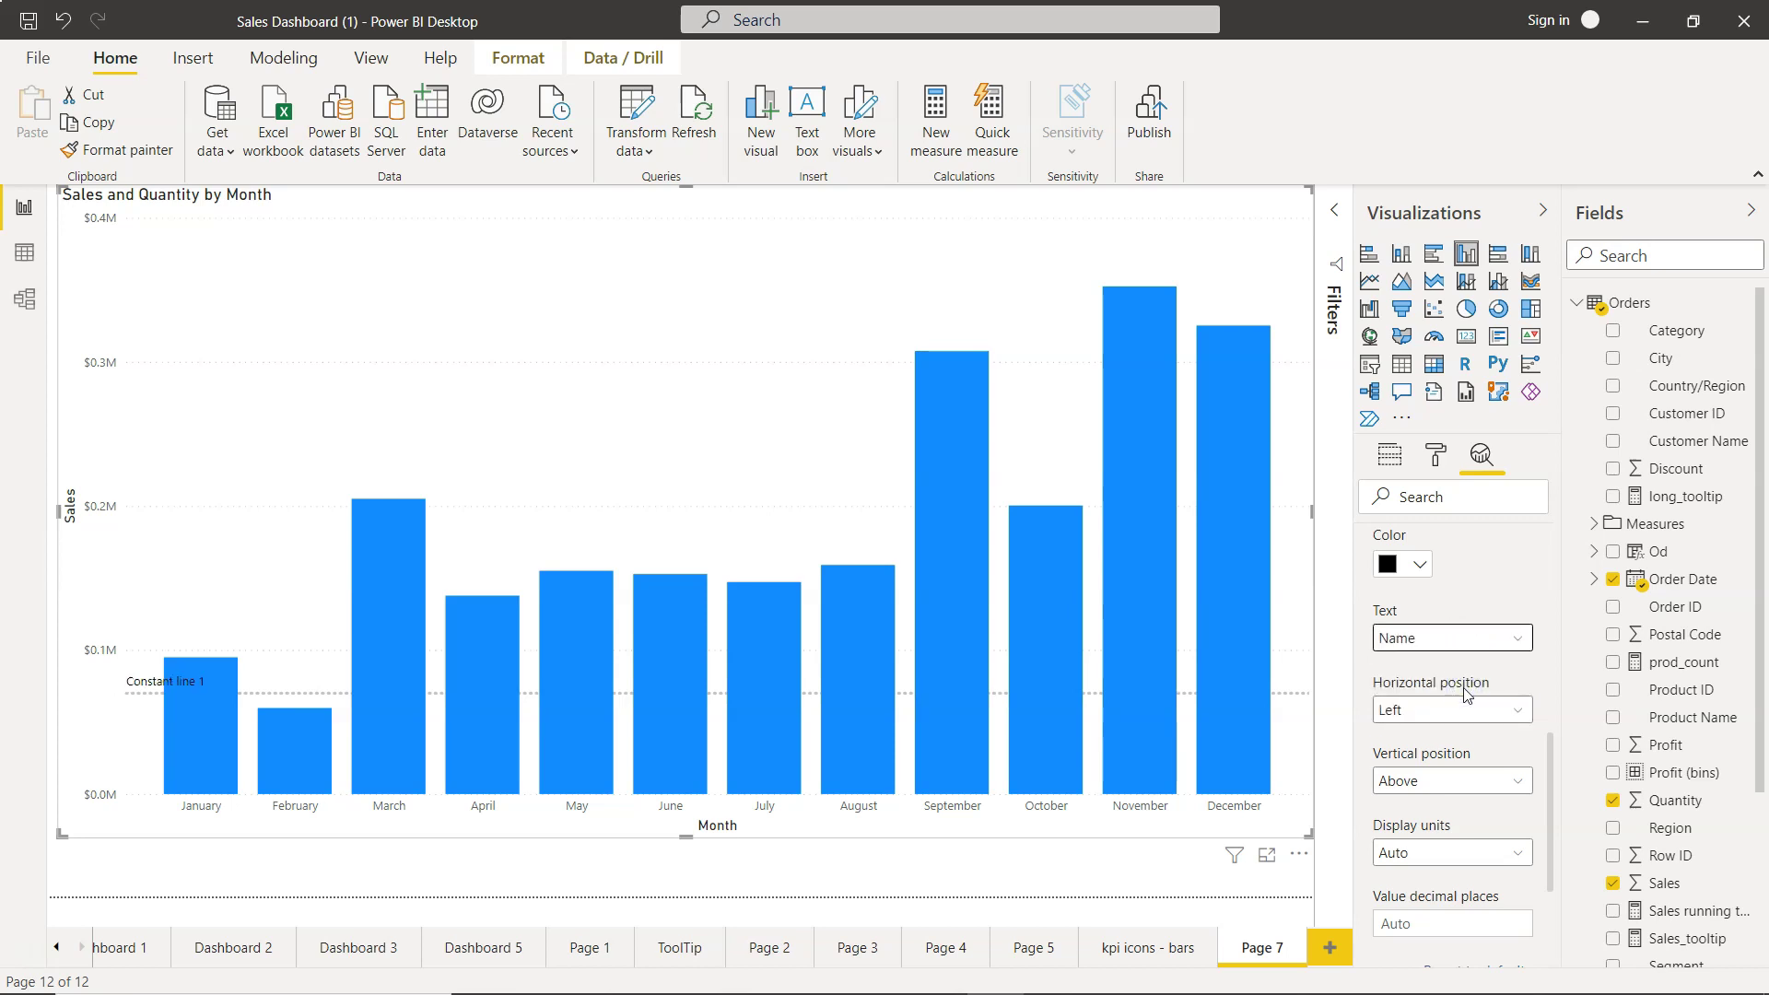
{"action": "left_click", "coordinate": [1461, 640]}
{"action": "left_click", "coordinate": [1464, 712]}
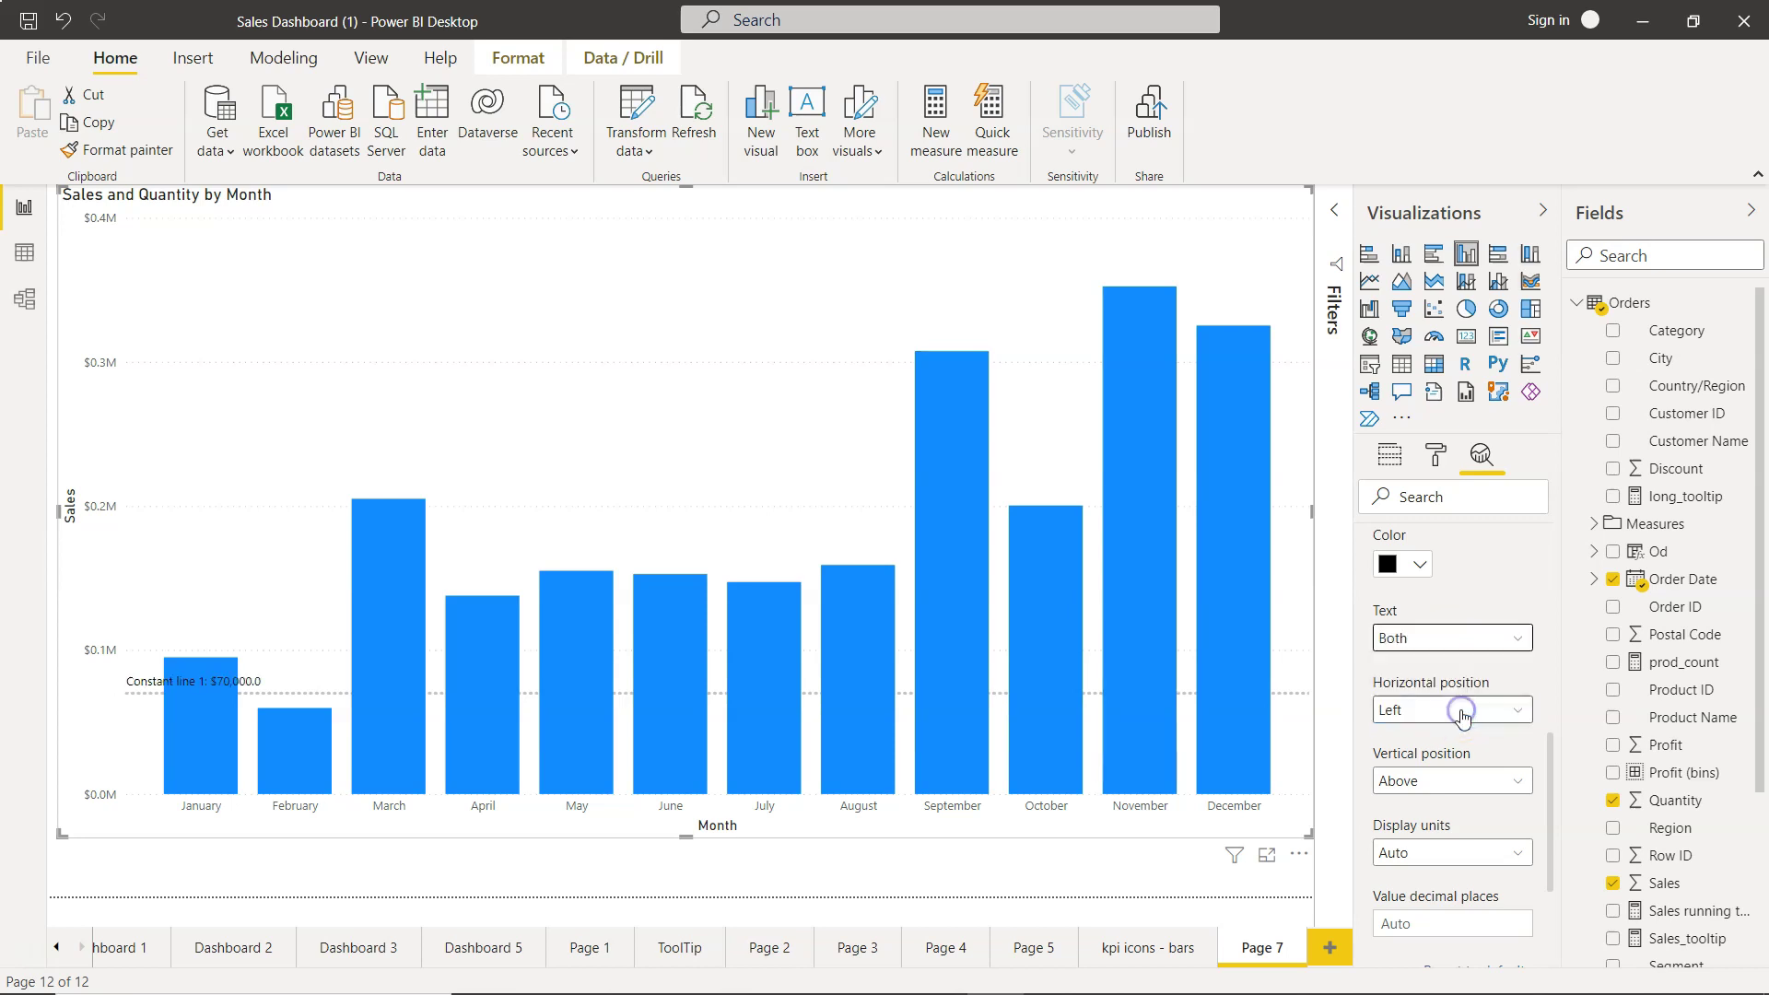
{"action": "scroll", "coordinate": [1481, 595], "scroll_direction": "up", "scroll_amount": 5}
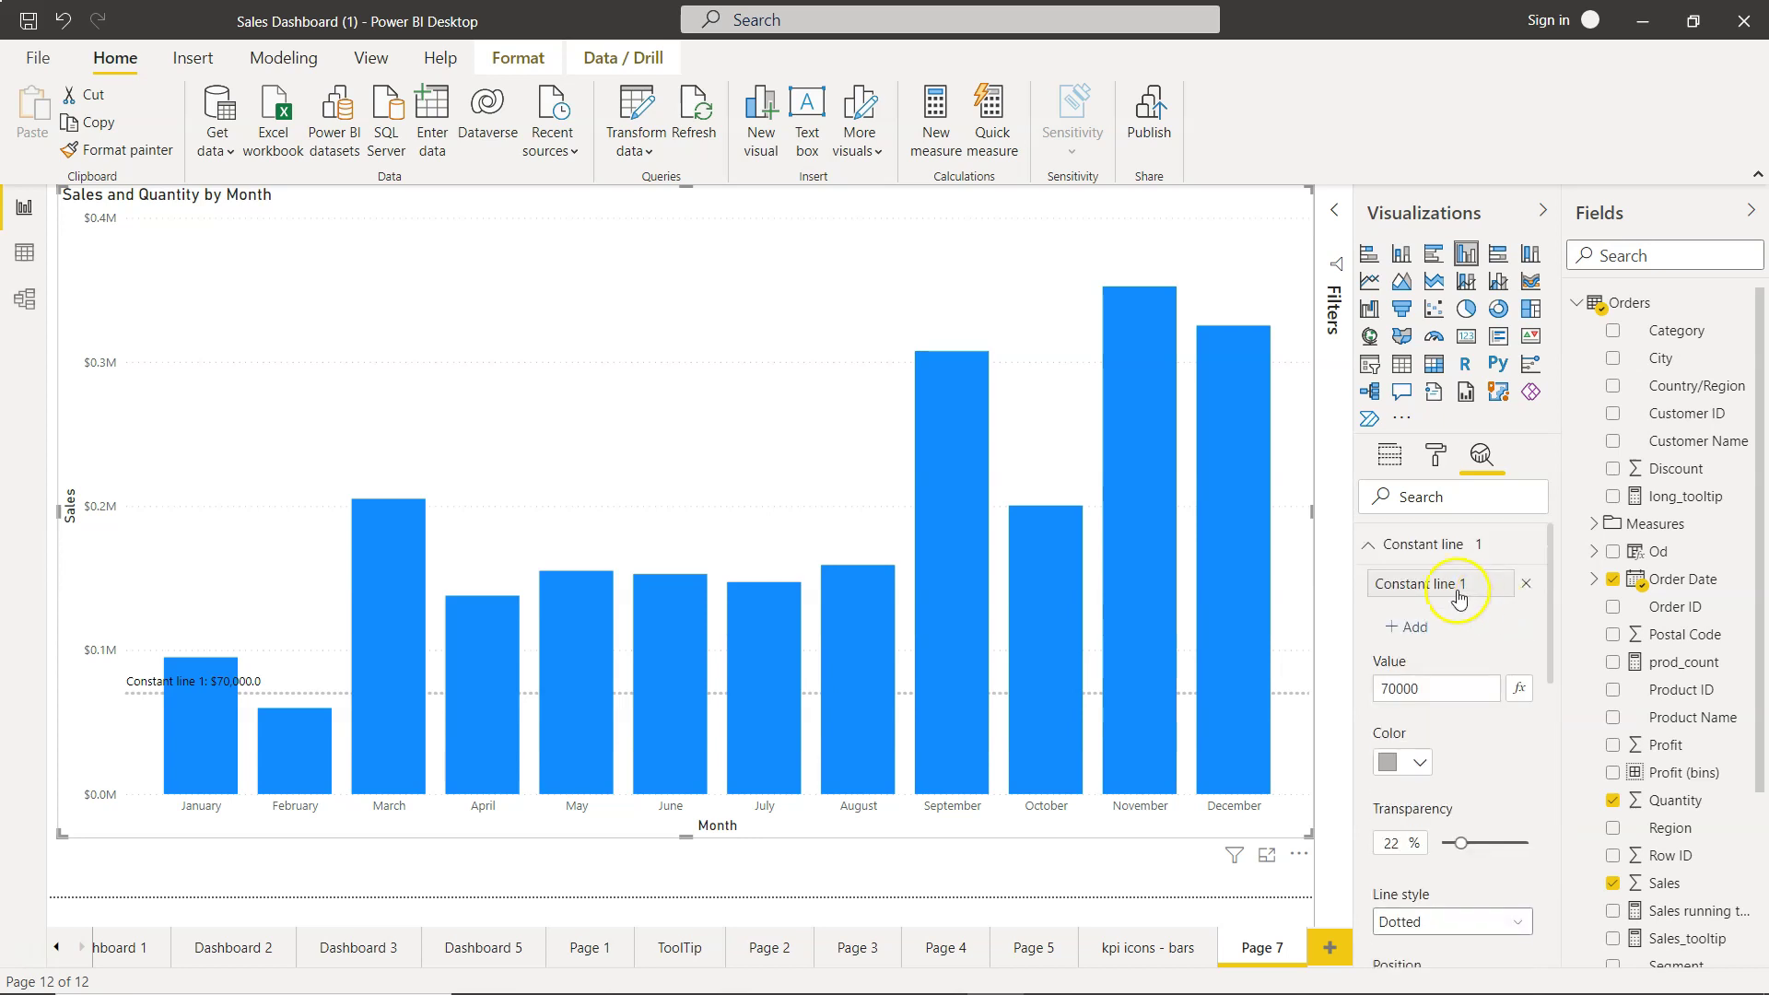
Rename Constant line 1 to 'Minimum Sales'
{"action": "double_click", "coordinate": [1447, 585]}
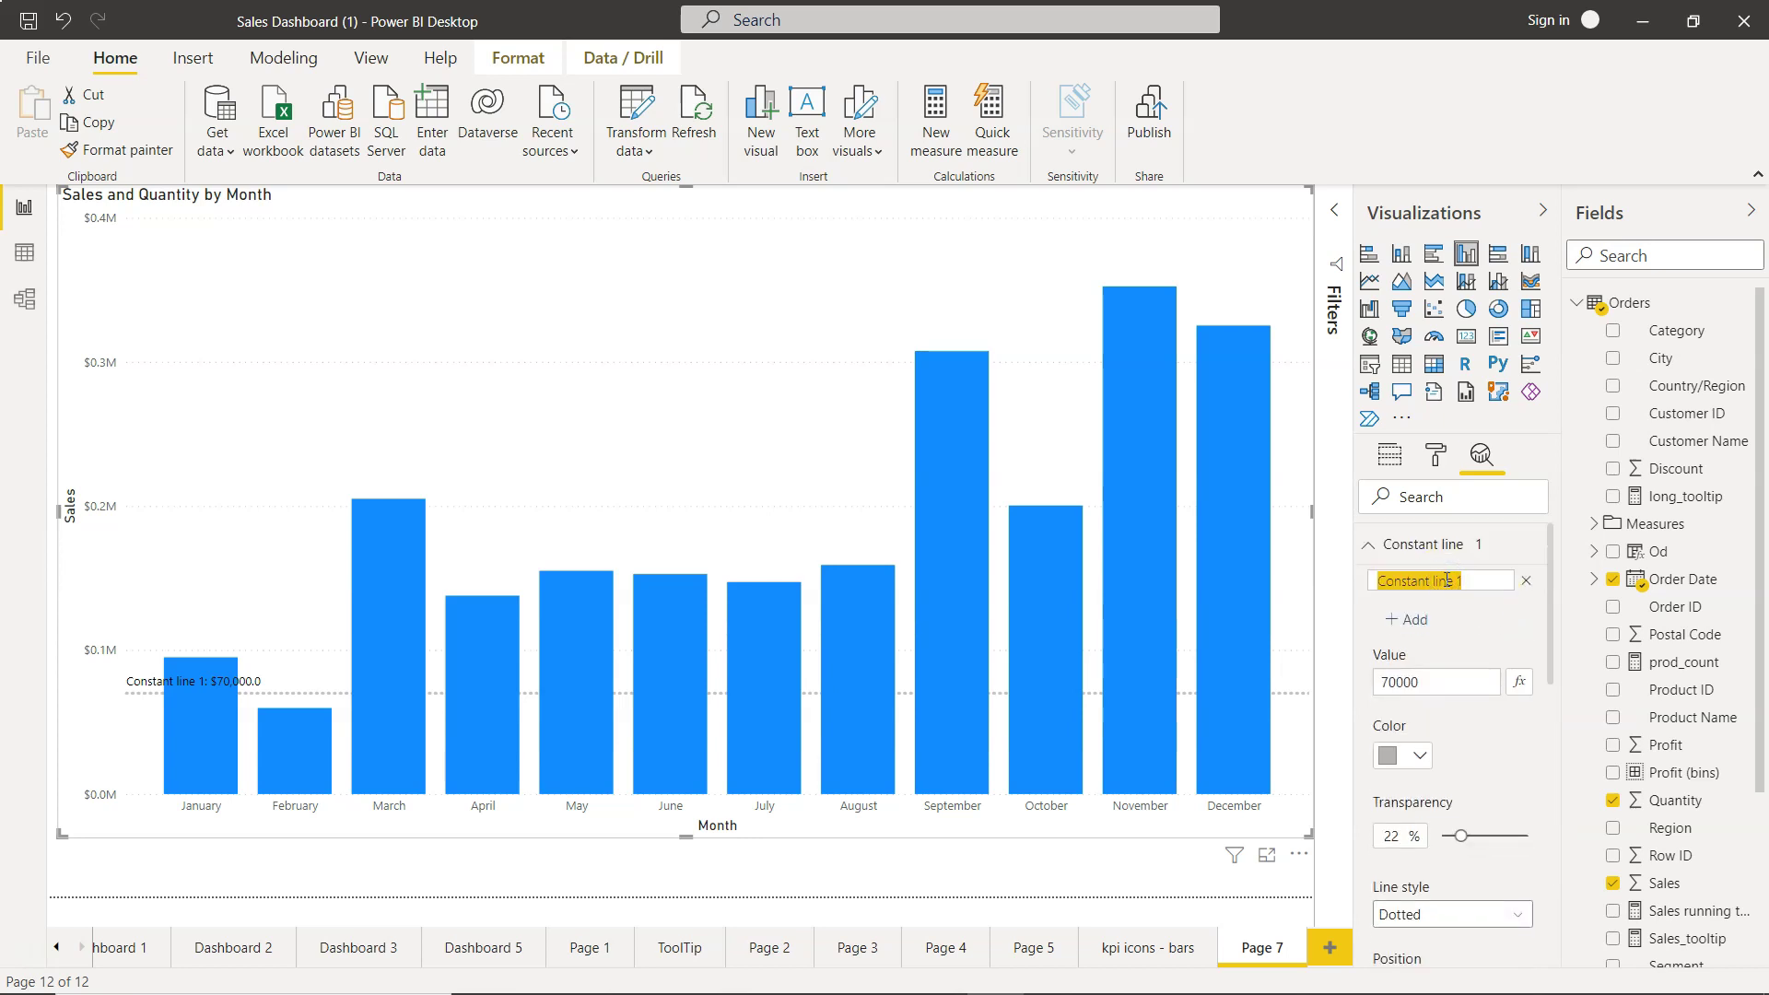
{"action": "type", "text": "Minimum"}
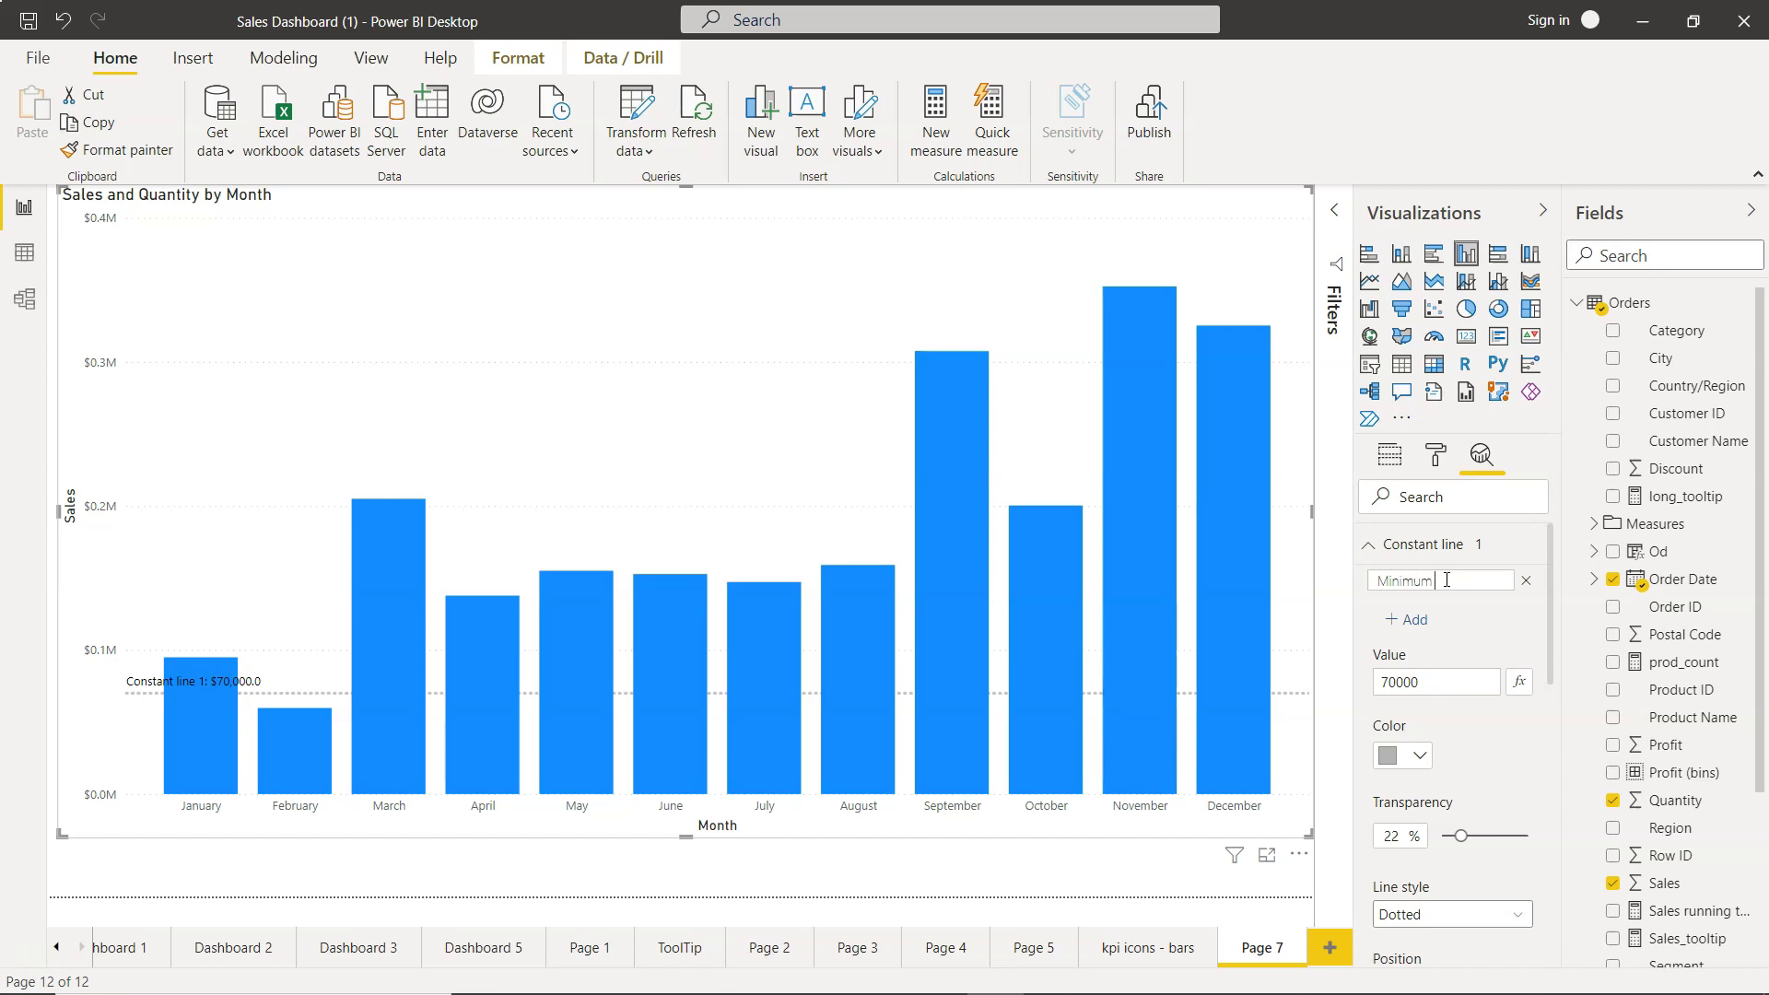
{"action": "type", "text": "Sales"}
{"action": "key", "text": "Return"}
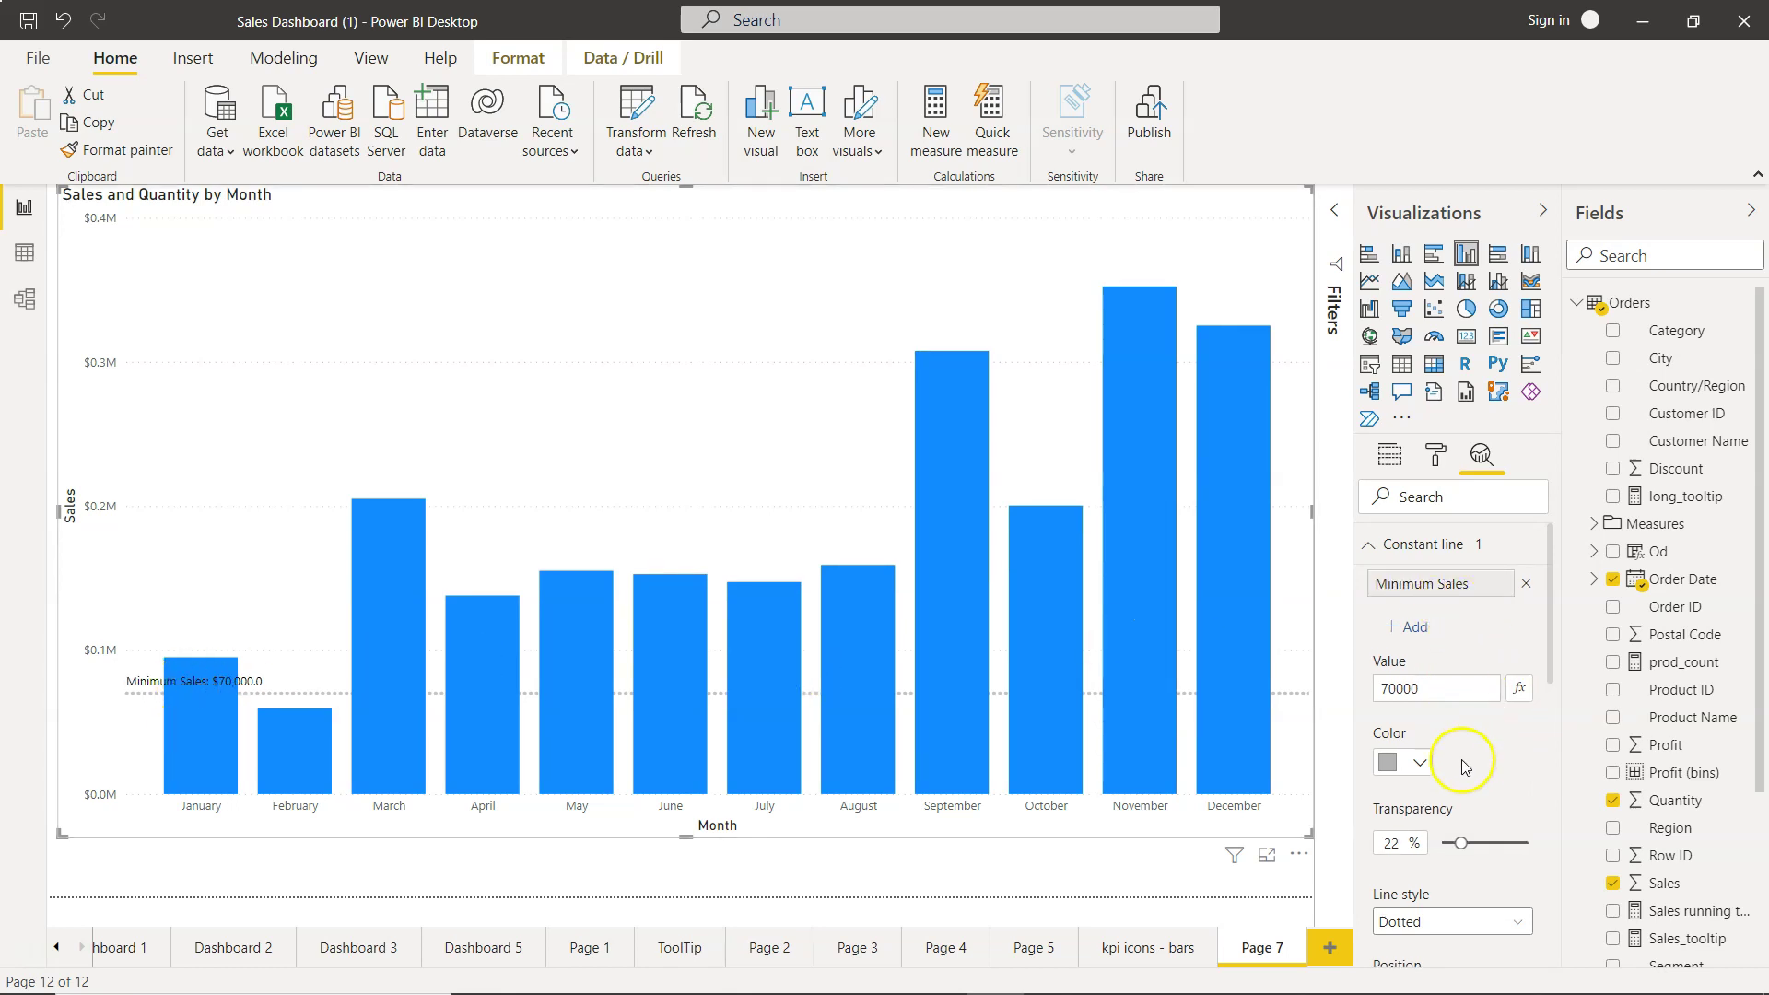
Keep the label positioned on the left and above the line
{"action": "scroll", "coordinate": [1467, 765], "scroll_direction": "down", "scroll_amount": 8}
{"action": "scroll", "coordinate": [1465, 765], "scroll_direction": "up", "scroll_amount": 5}
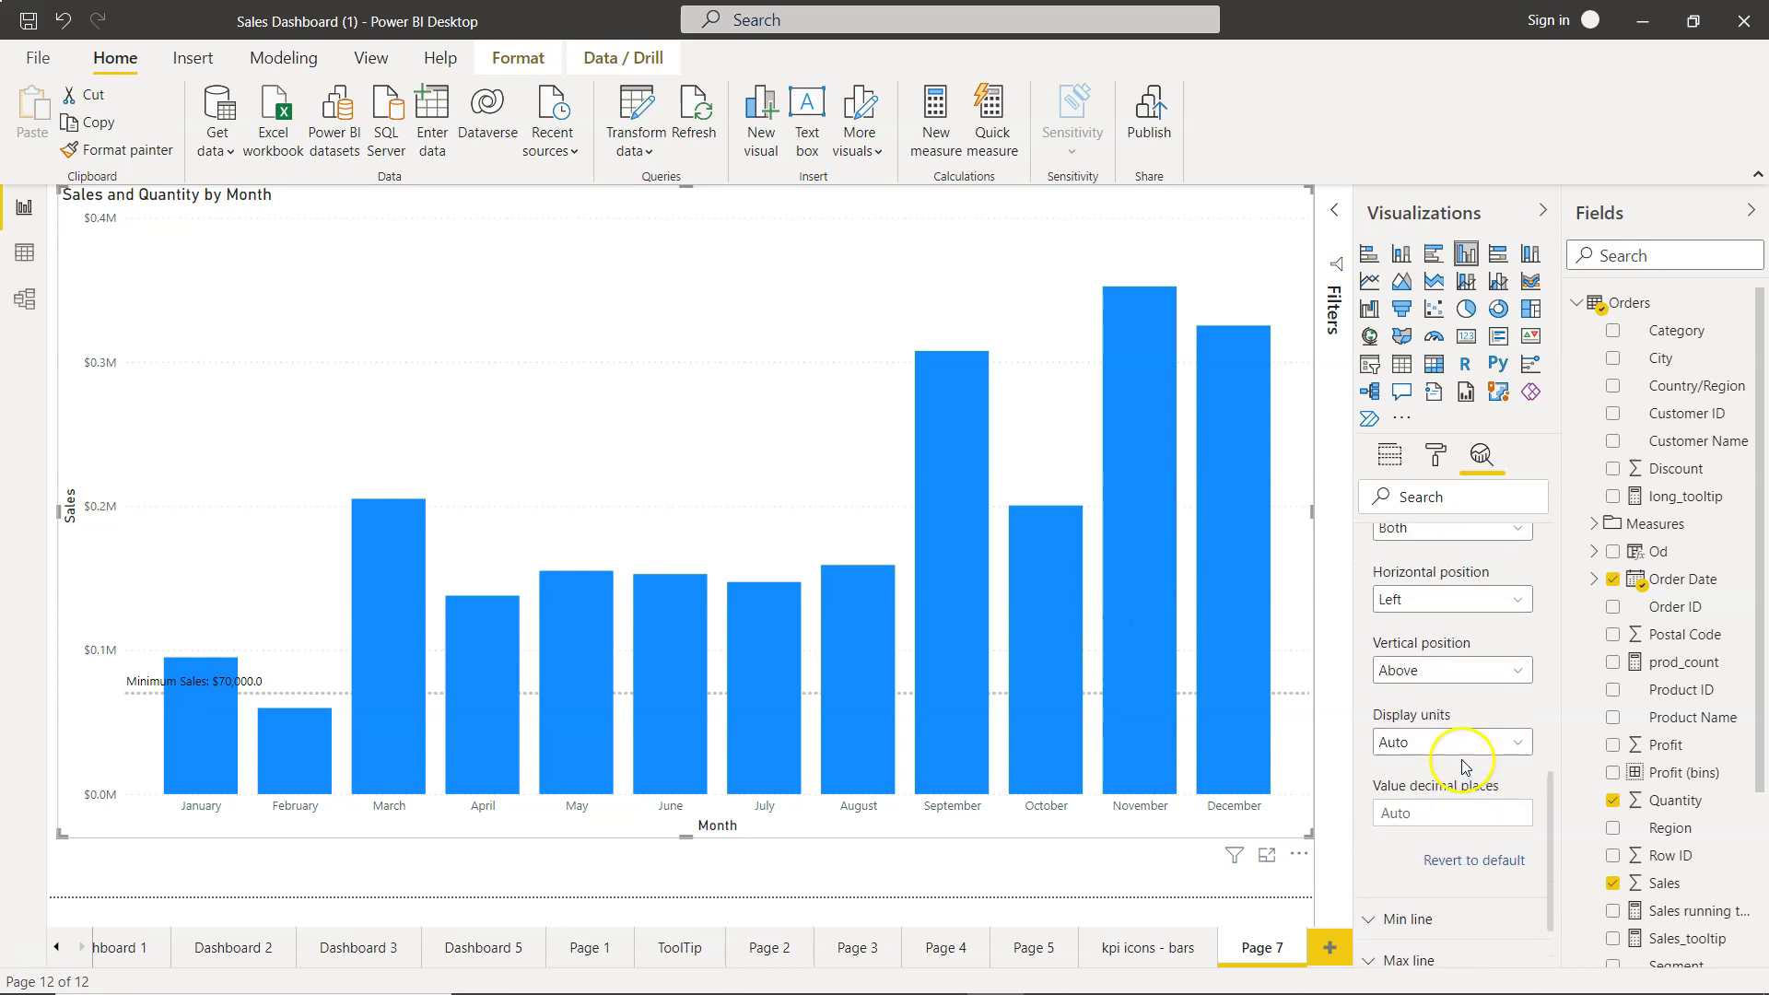
{"action": "scroll", "coordinate": [1463, 766], "scroll_direction": "down", "scroll_amount": 3}
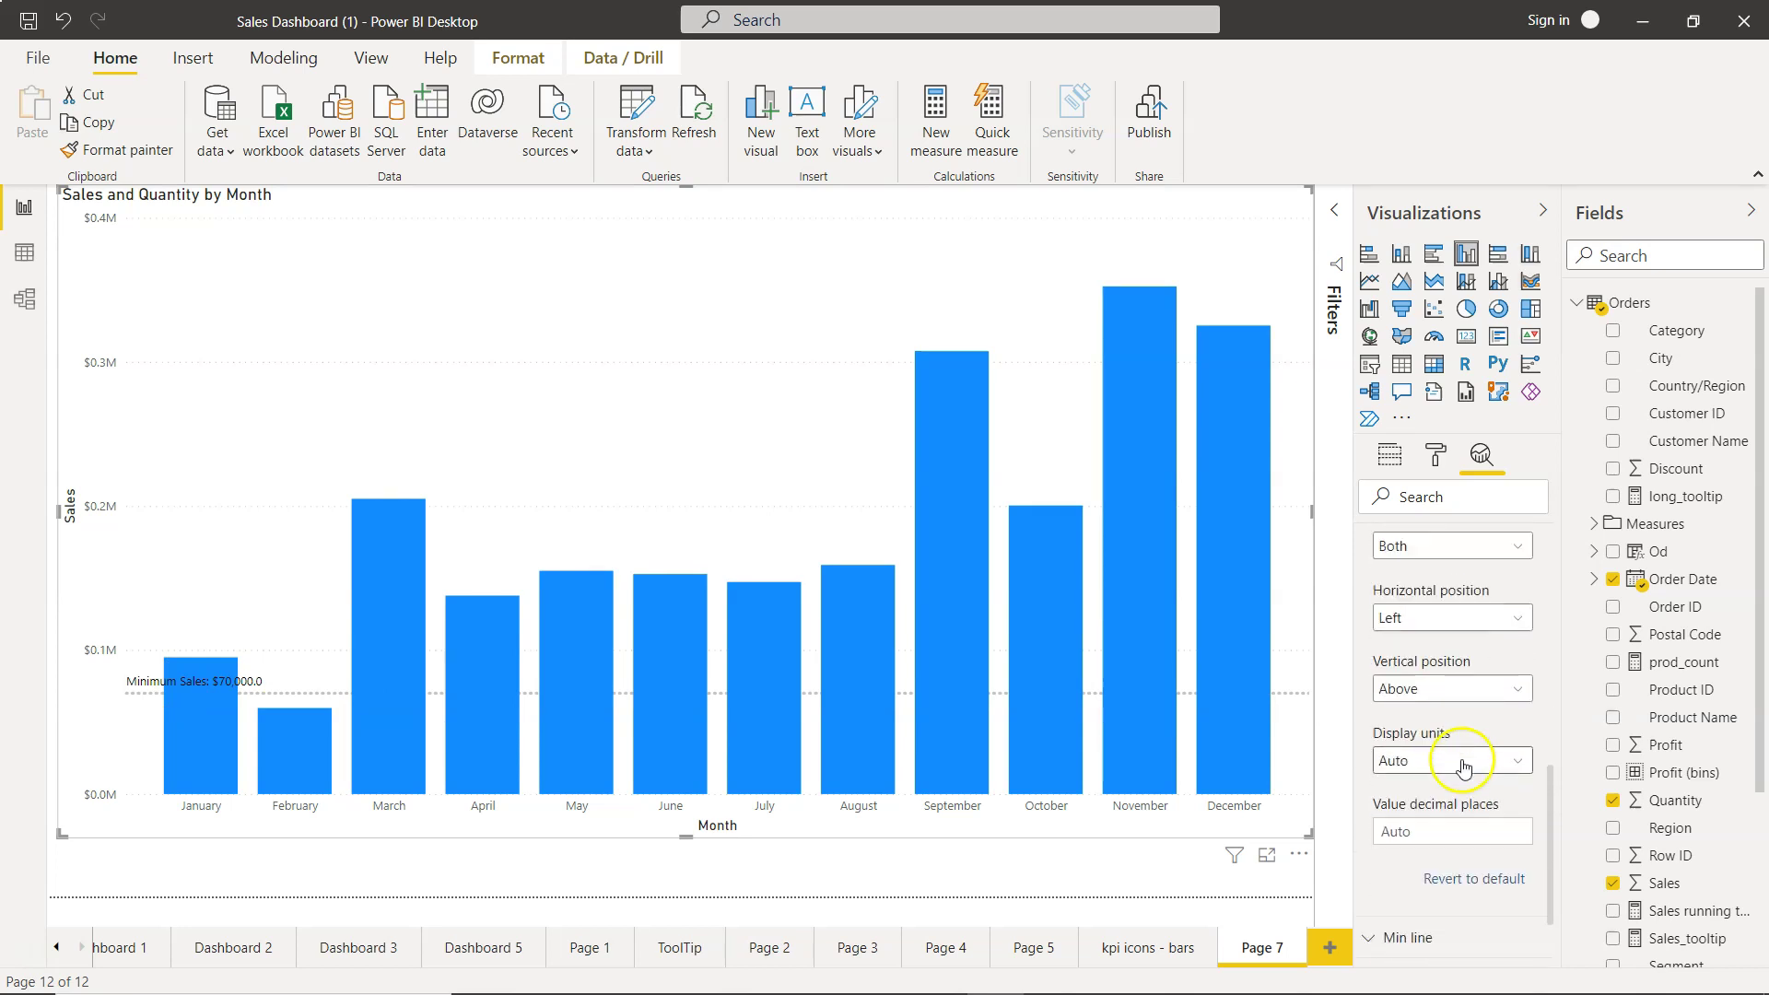
{"action": "left_click", "coordinate": [1480, 607]}
{"action": "left_click", "coordinate": [1478, 612]}
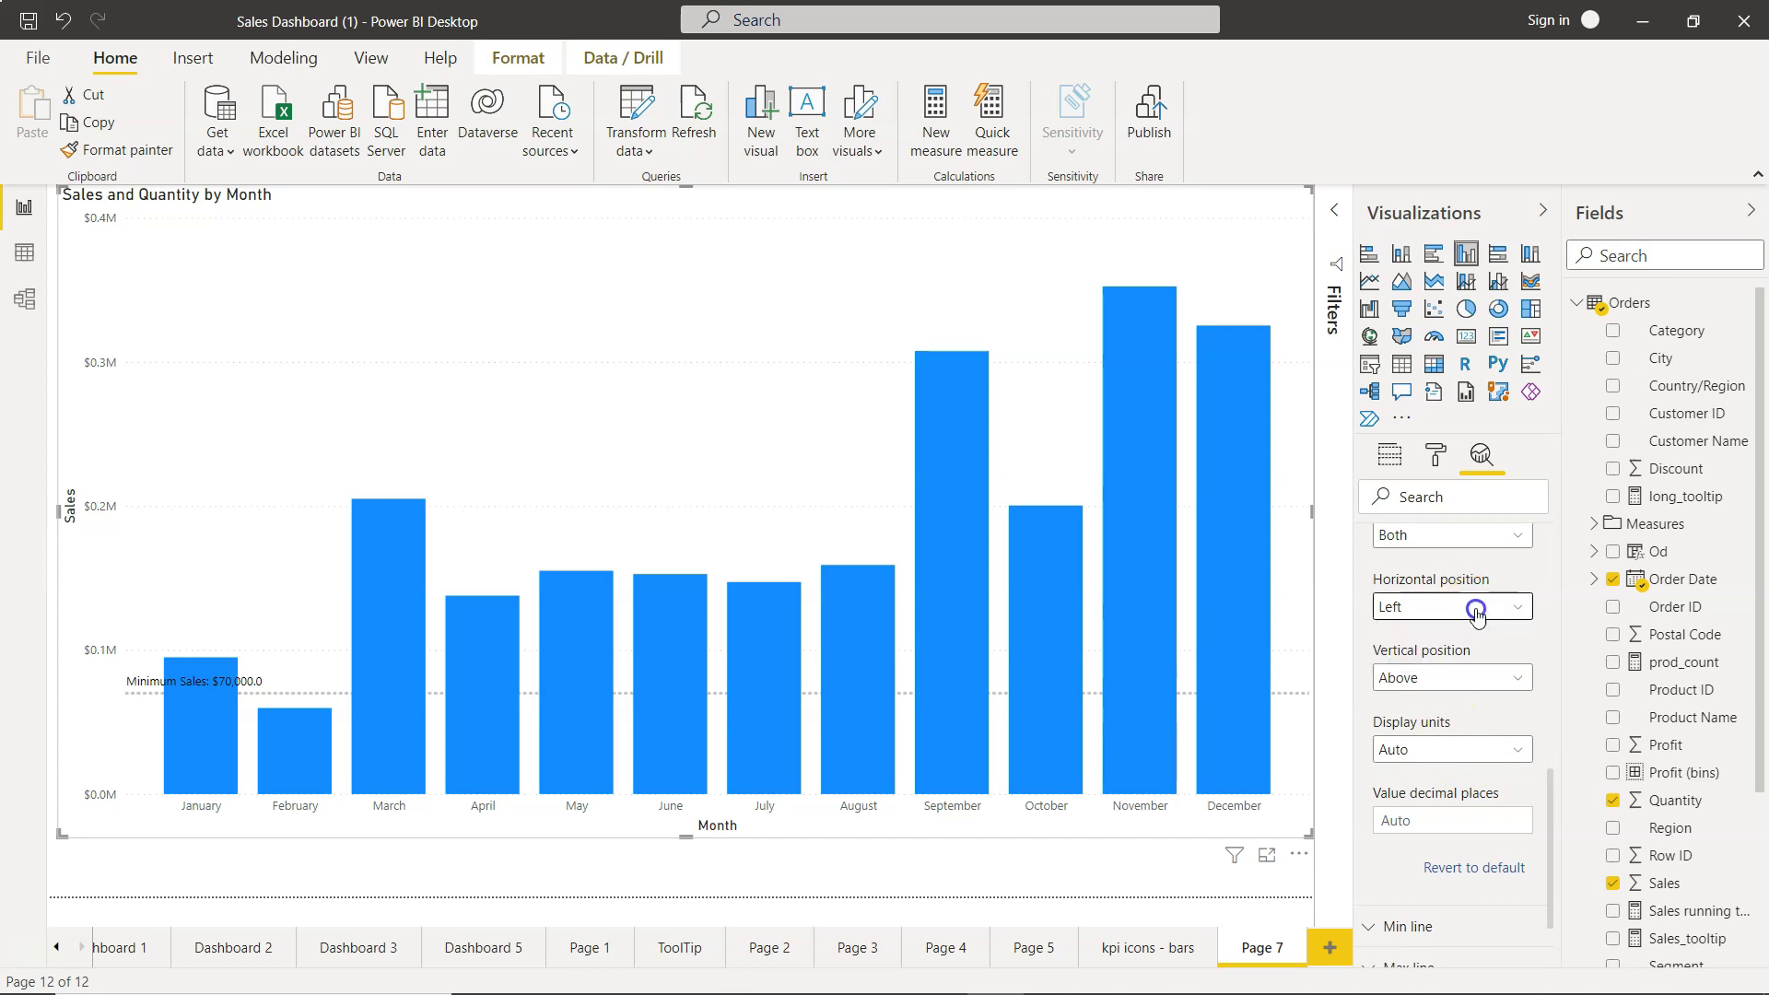
{"action": "left_click", "coordinate": [1406, 689]}
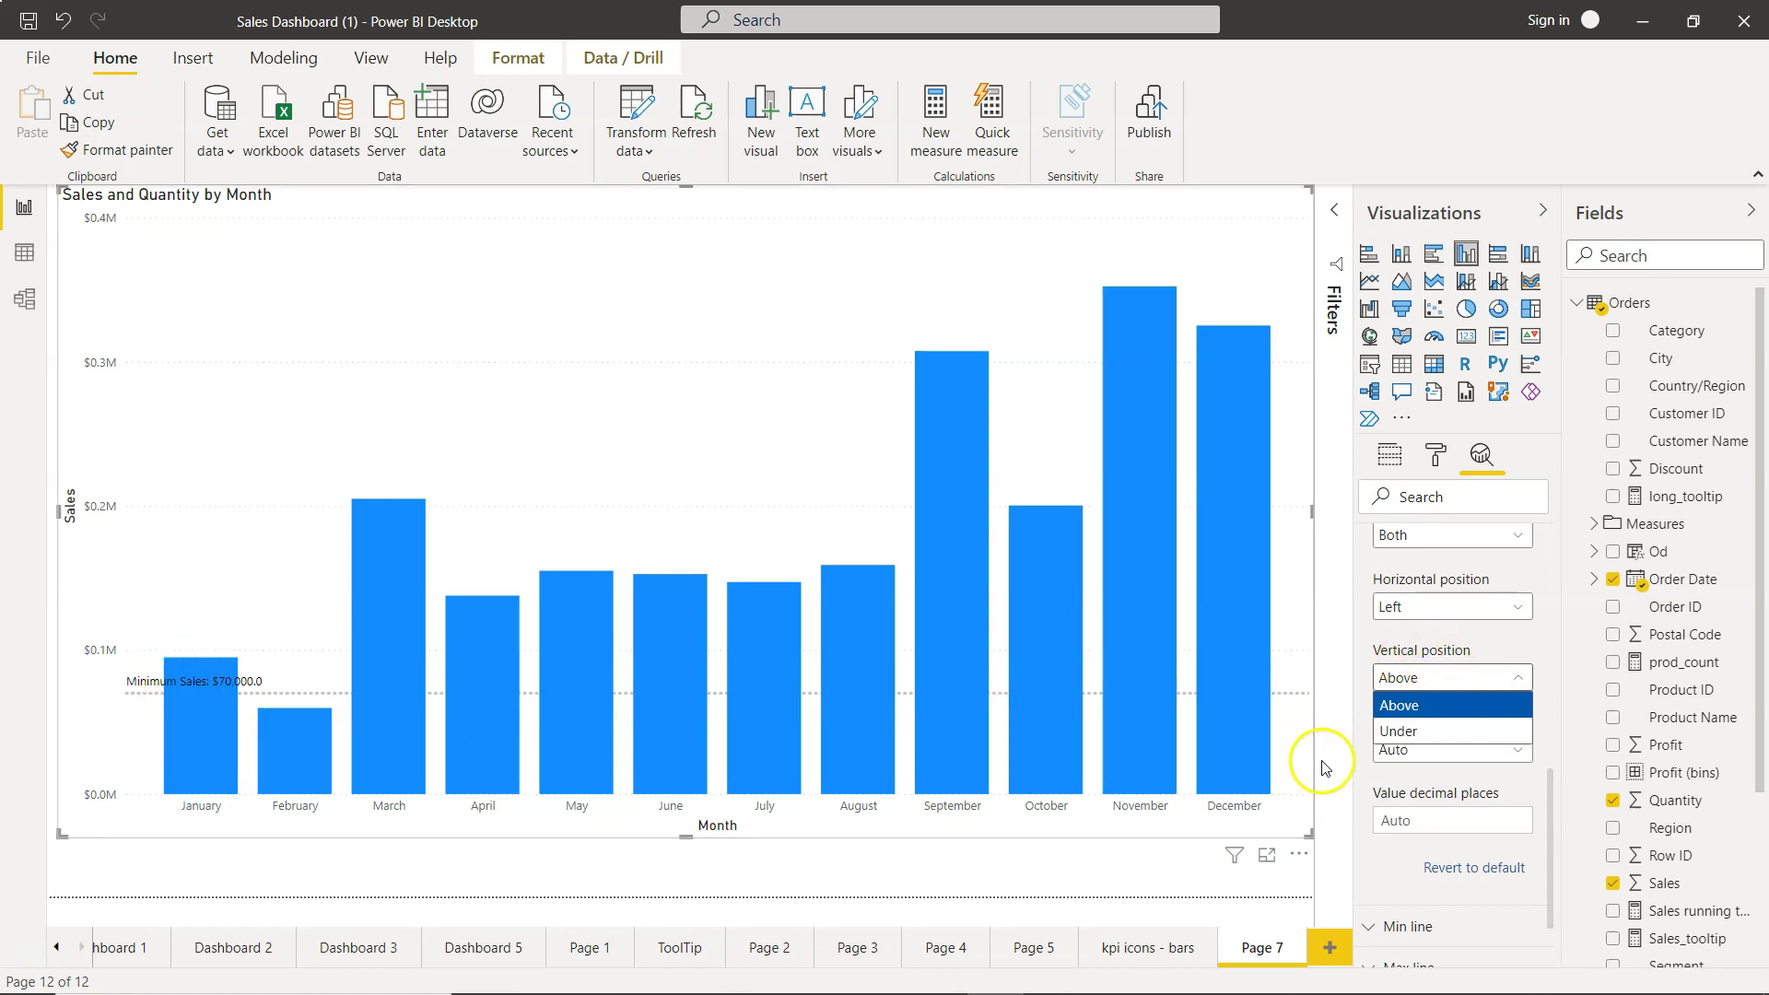
{"action": "left_click", "coordinate": [1439, 773]}
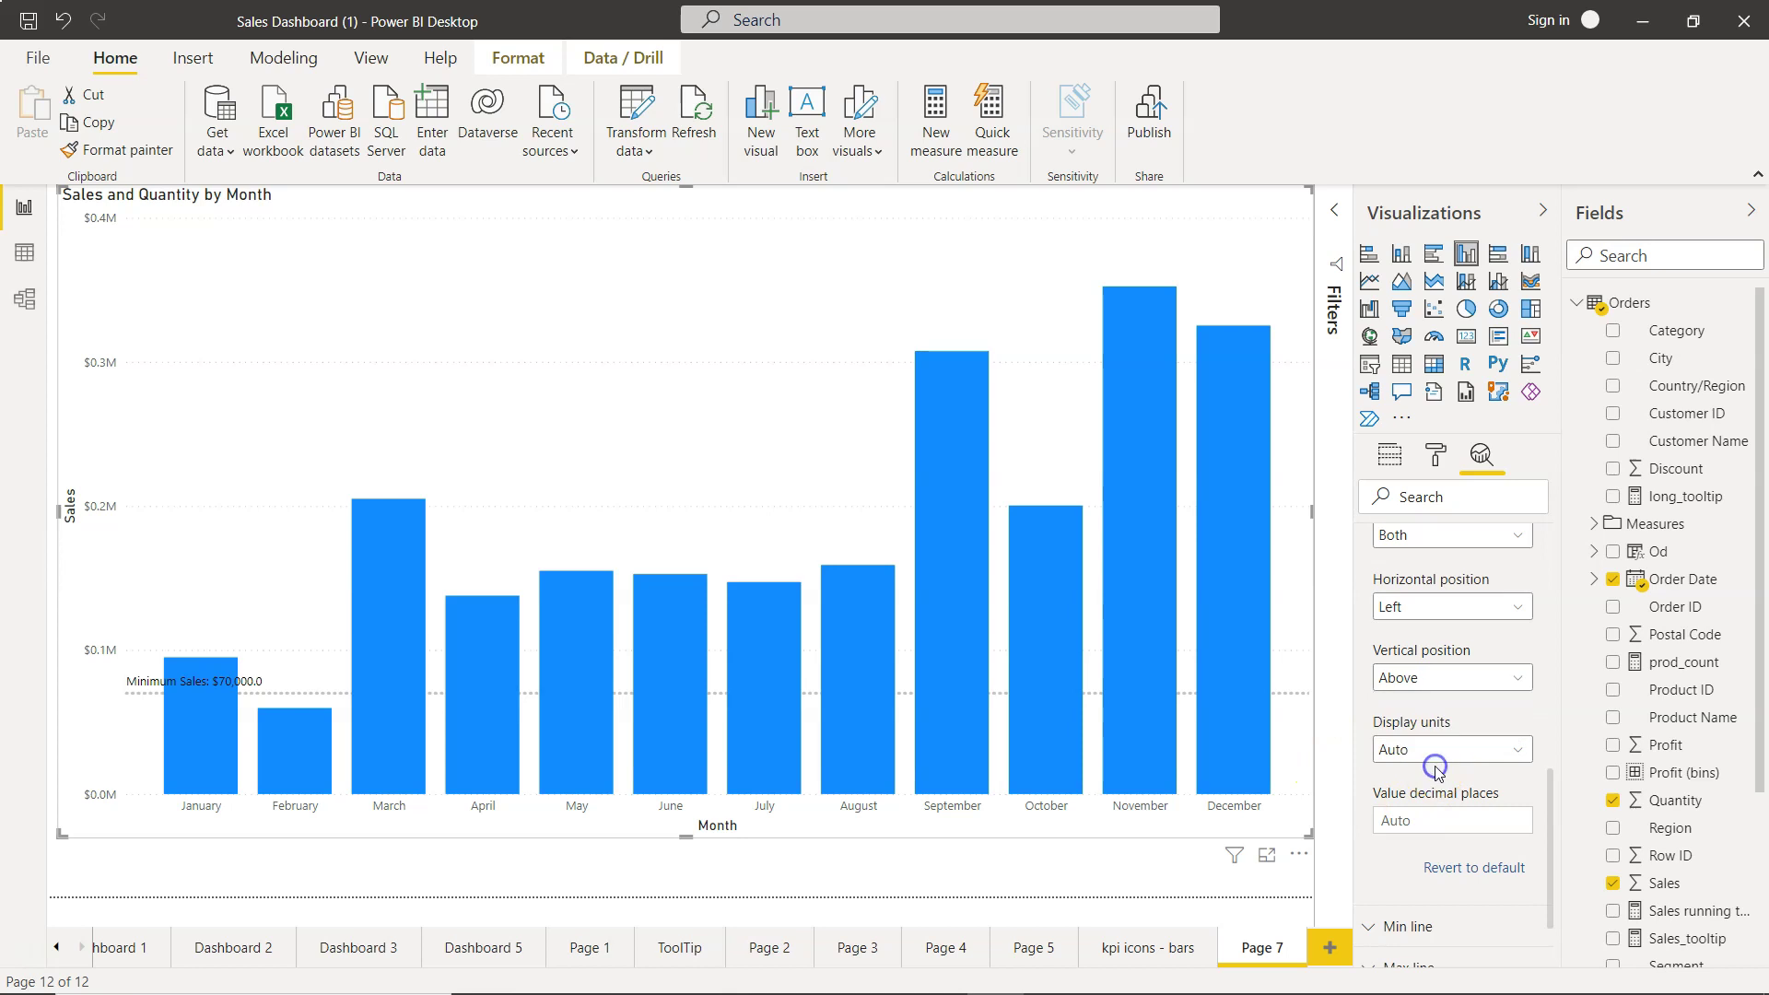
Show the label value in thousands with 0 decimal places, reading $70K
{"action": "left_click", "coordinate": [1442, 748]}
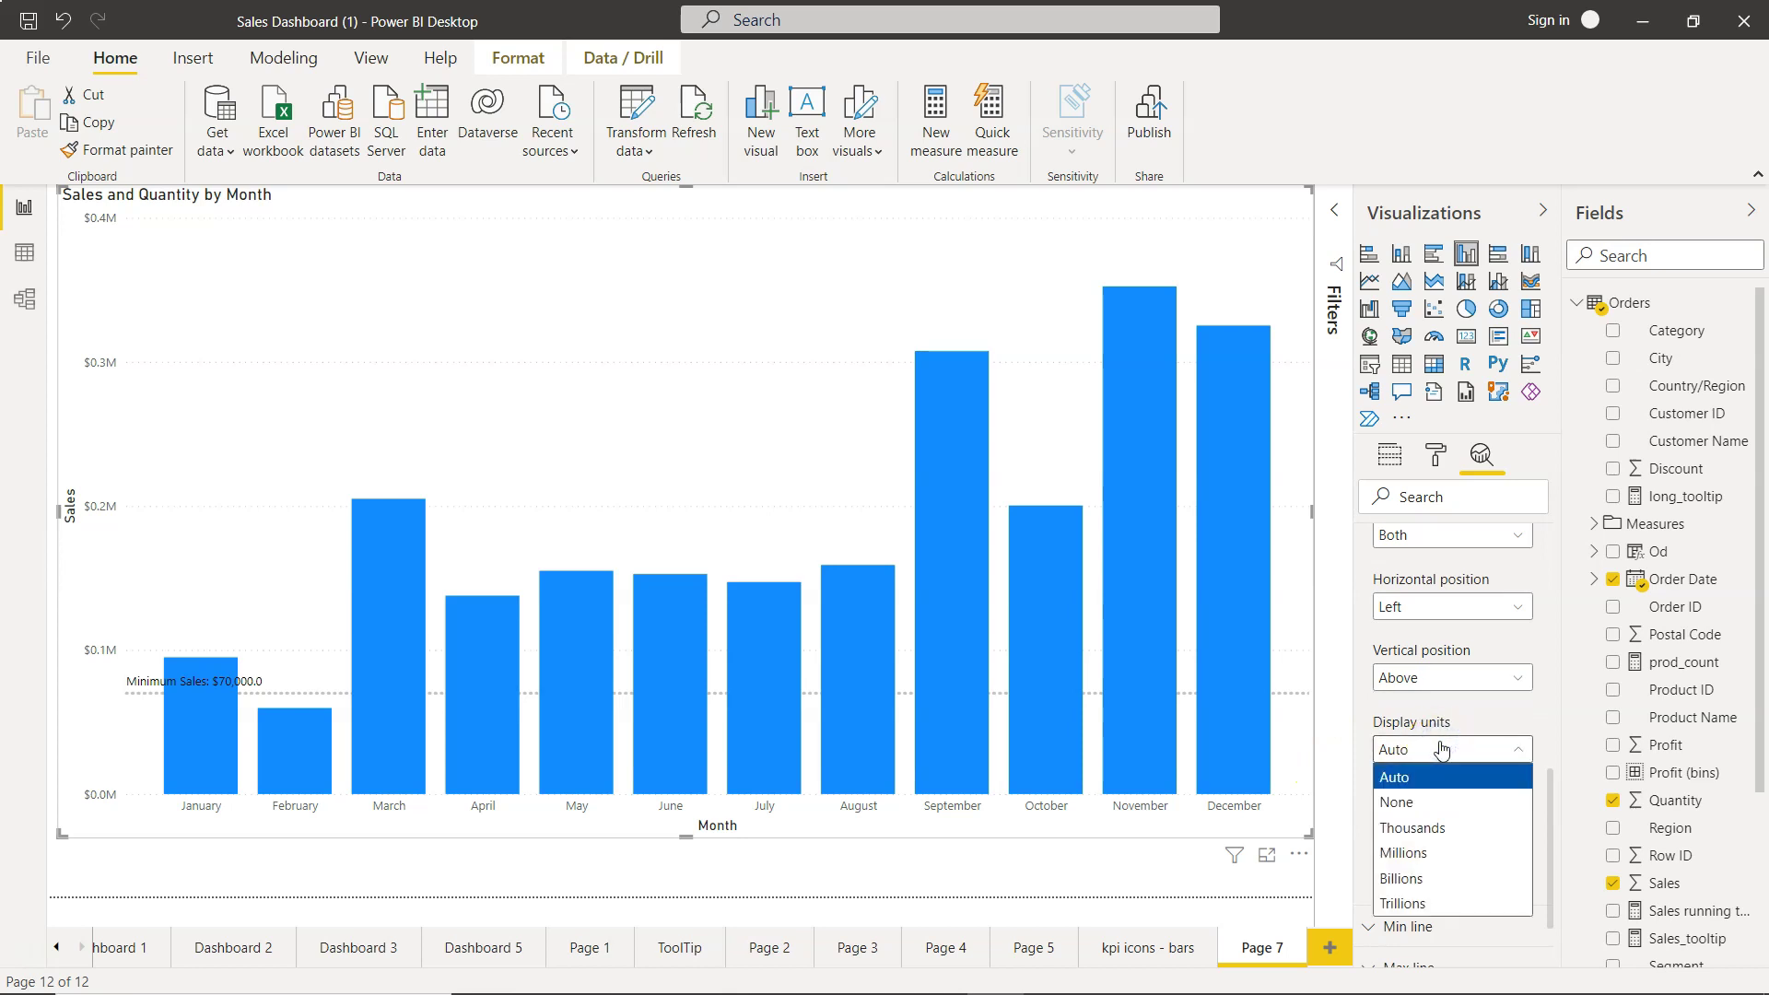
{"action": "left_click", "coordinate": [1448, 831]}
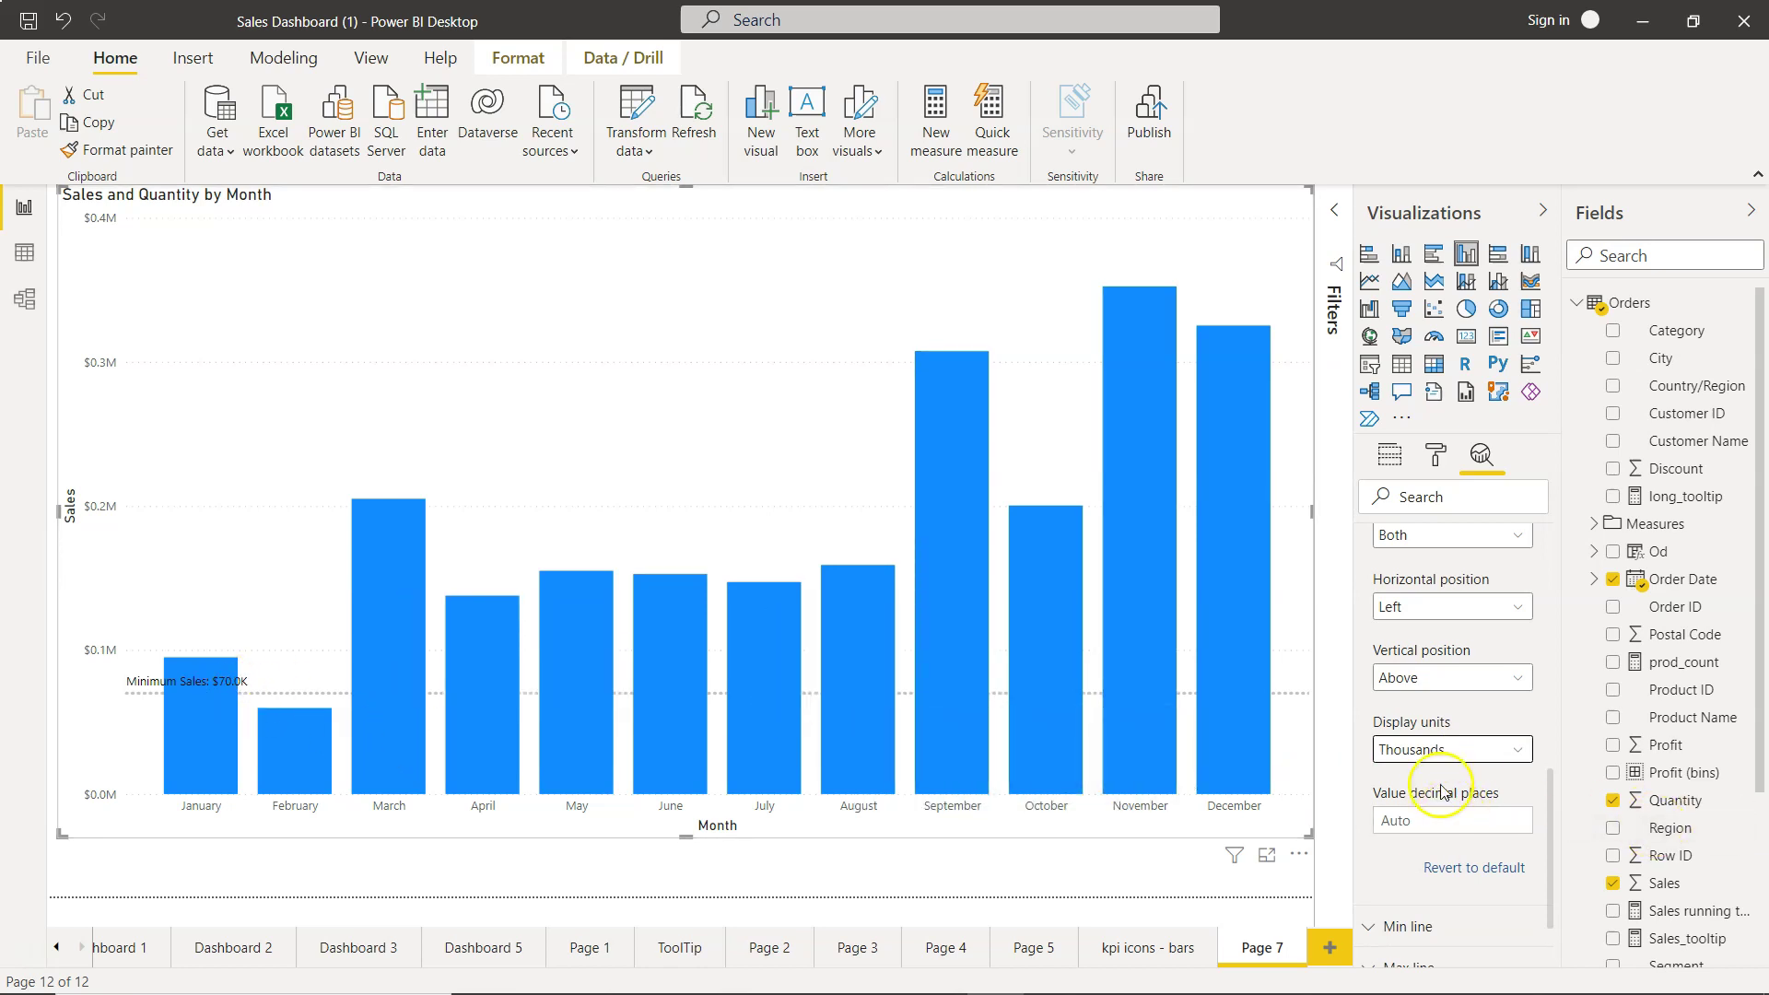
{"action": "left_click", "coordinate": [1441, 818]}
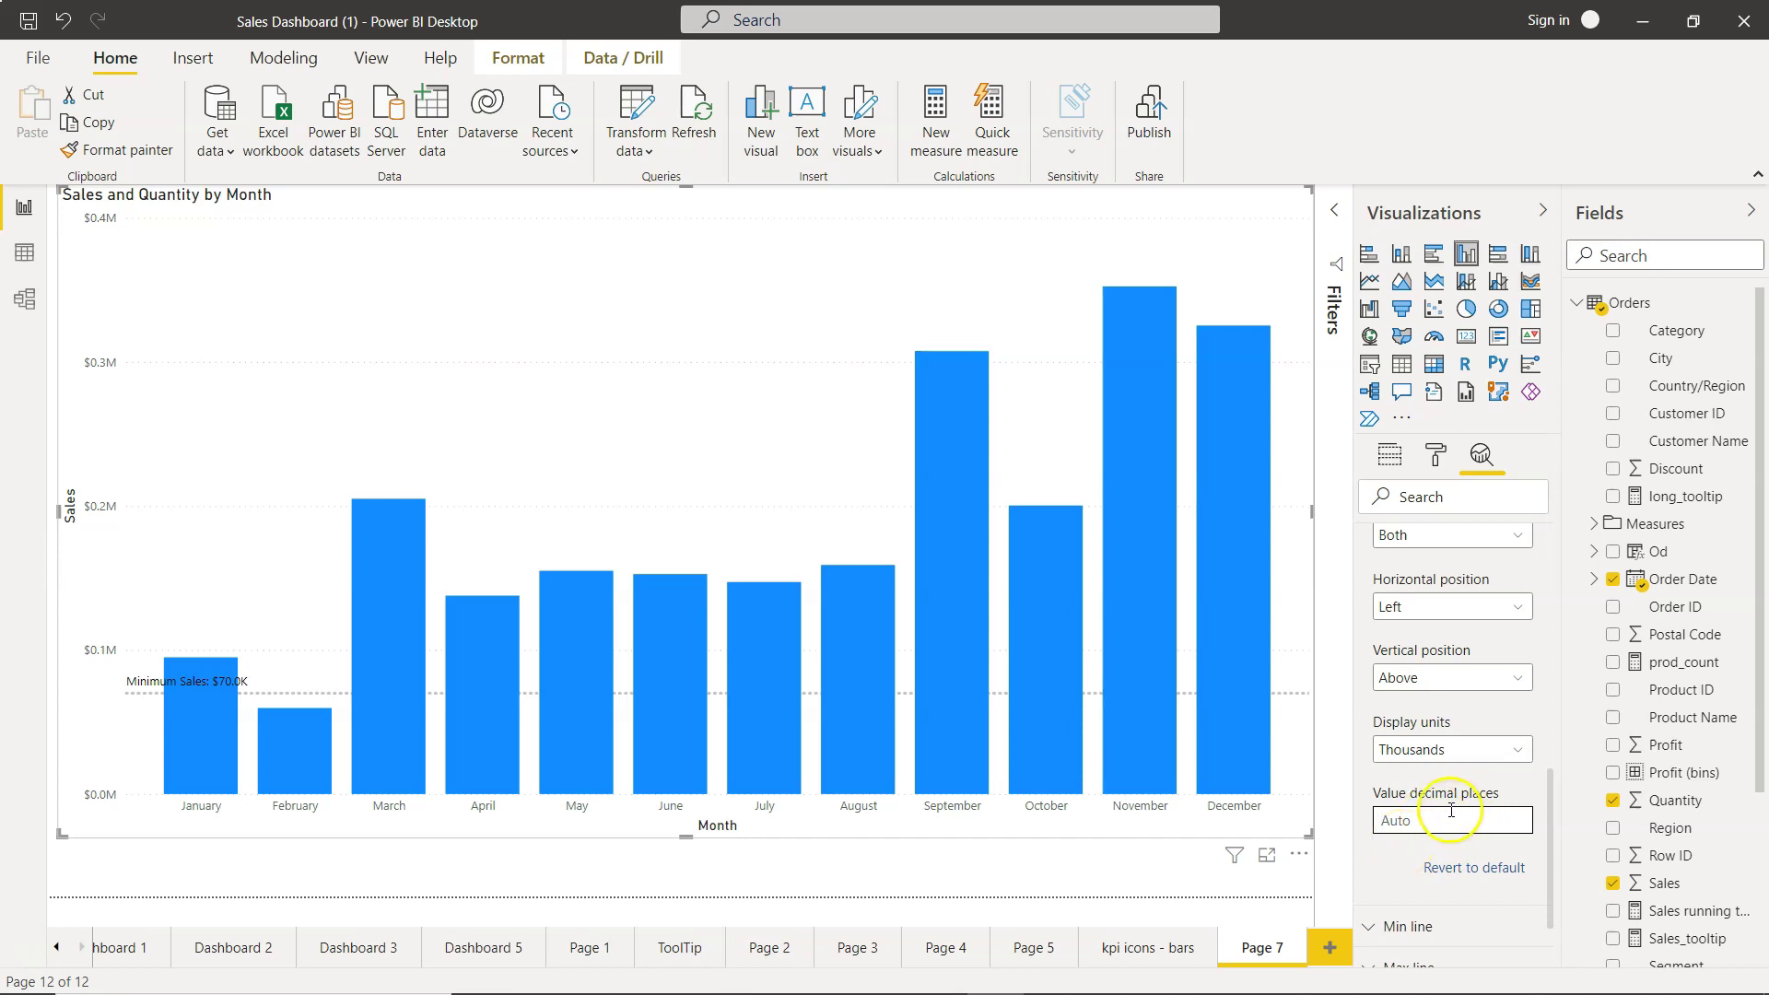
{"action": "key", "text": "Tab"}
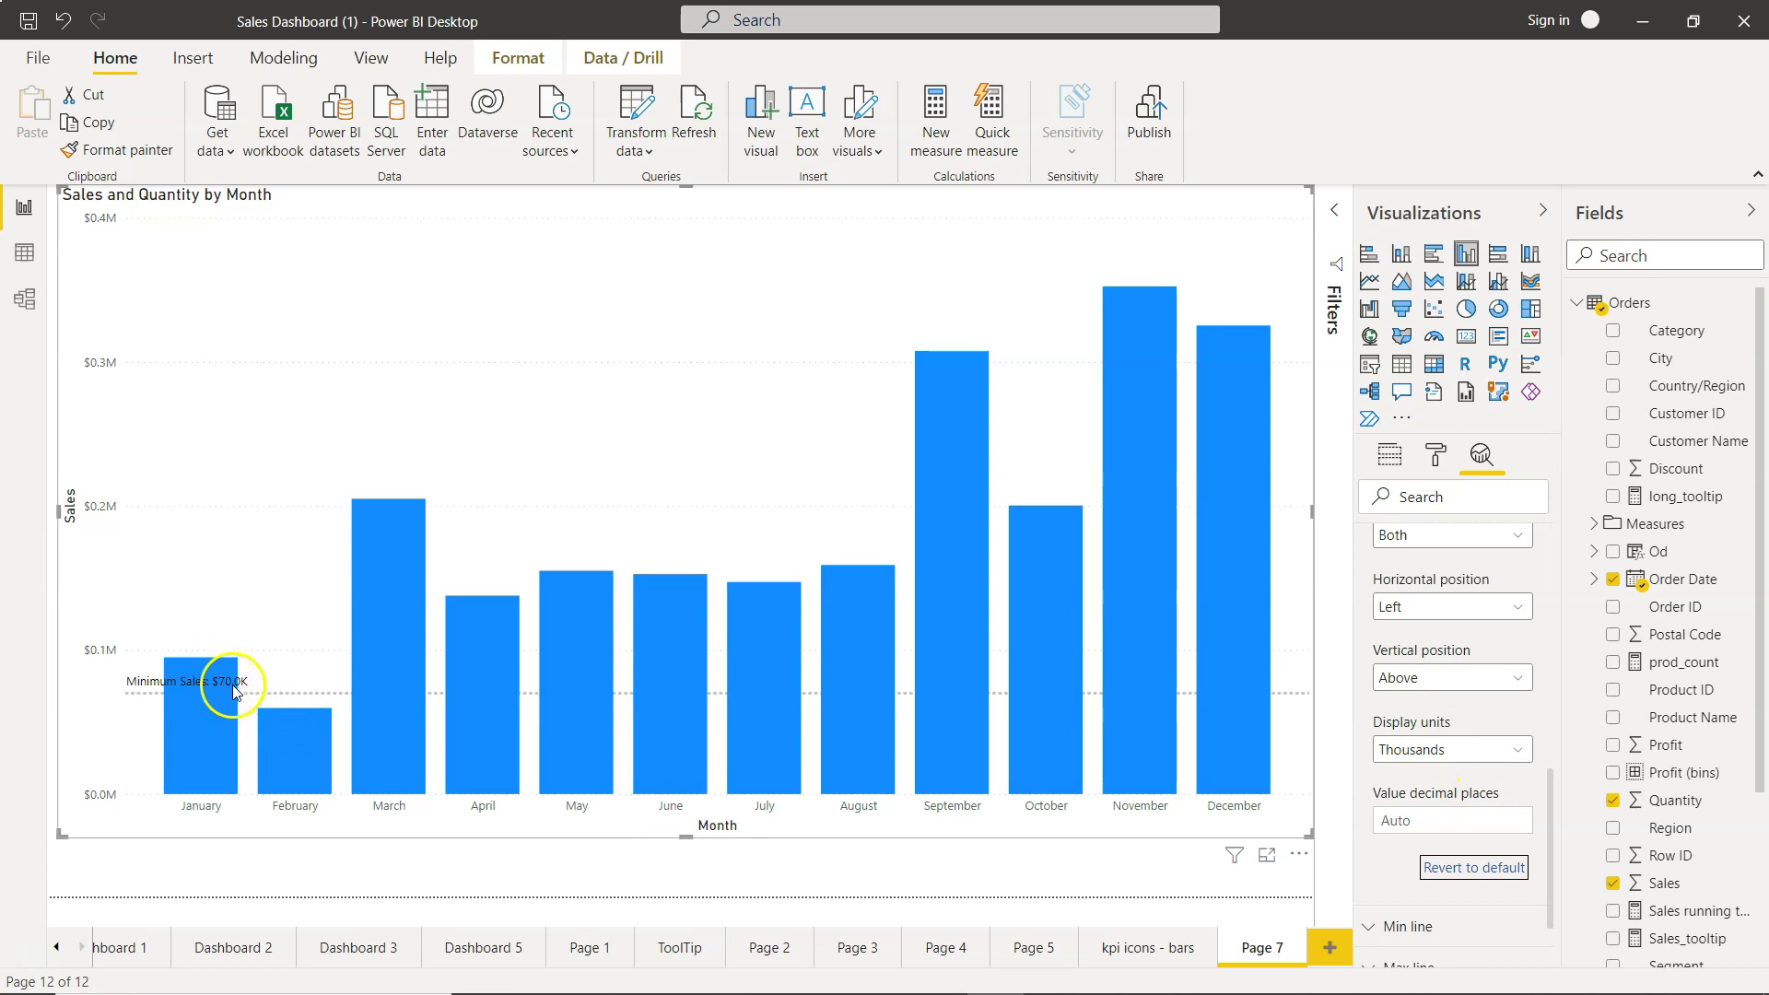
{"action": "mouse_move", "coordinate": [239, 689]}
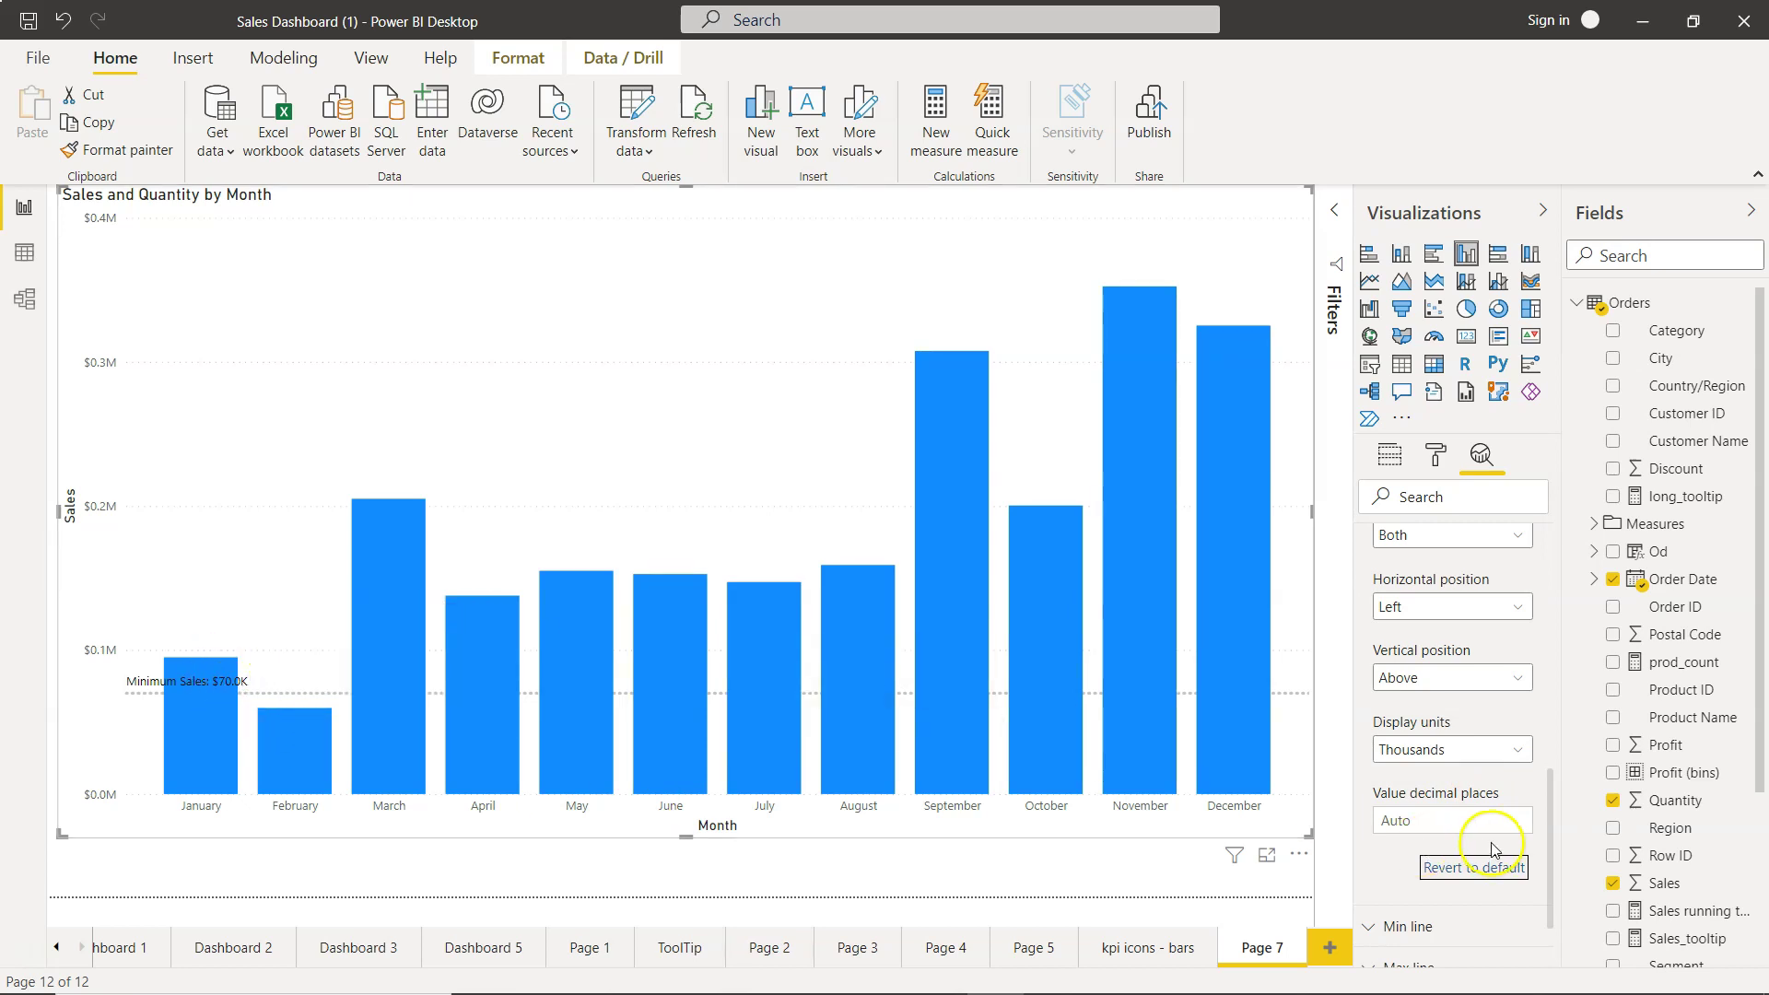
{"action": "left_click", "coordinate": [1443, 821]}
{"action": "type", "text": "0"}
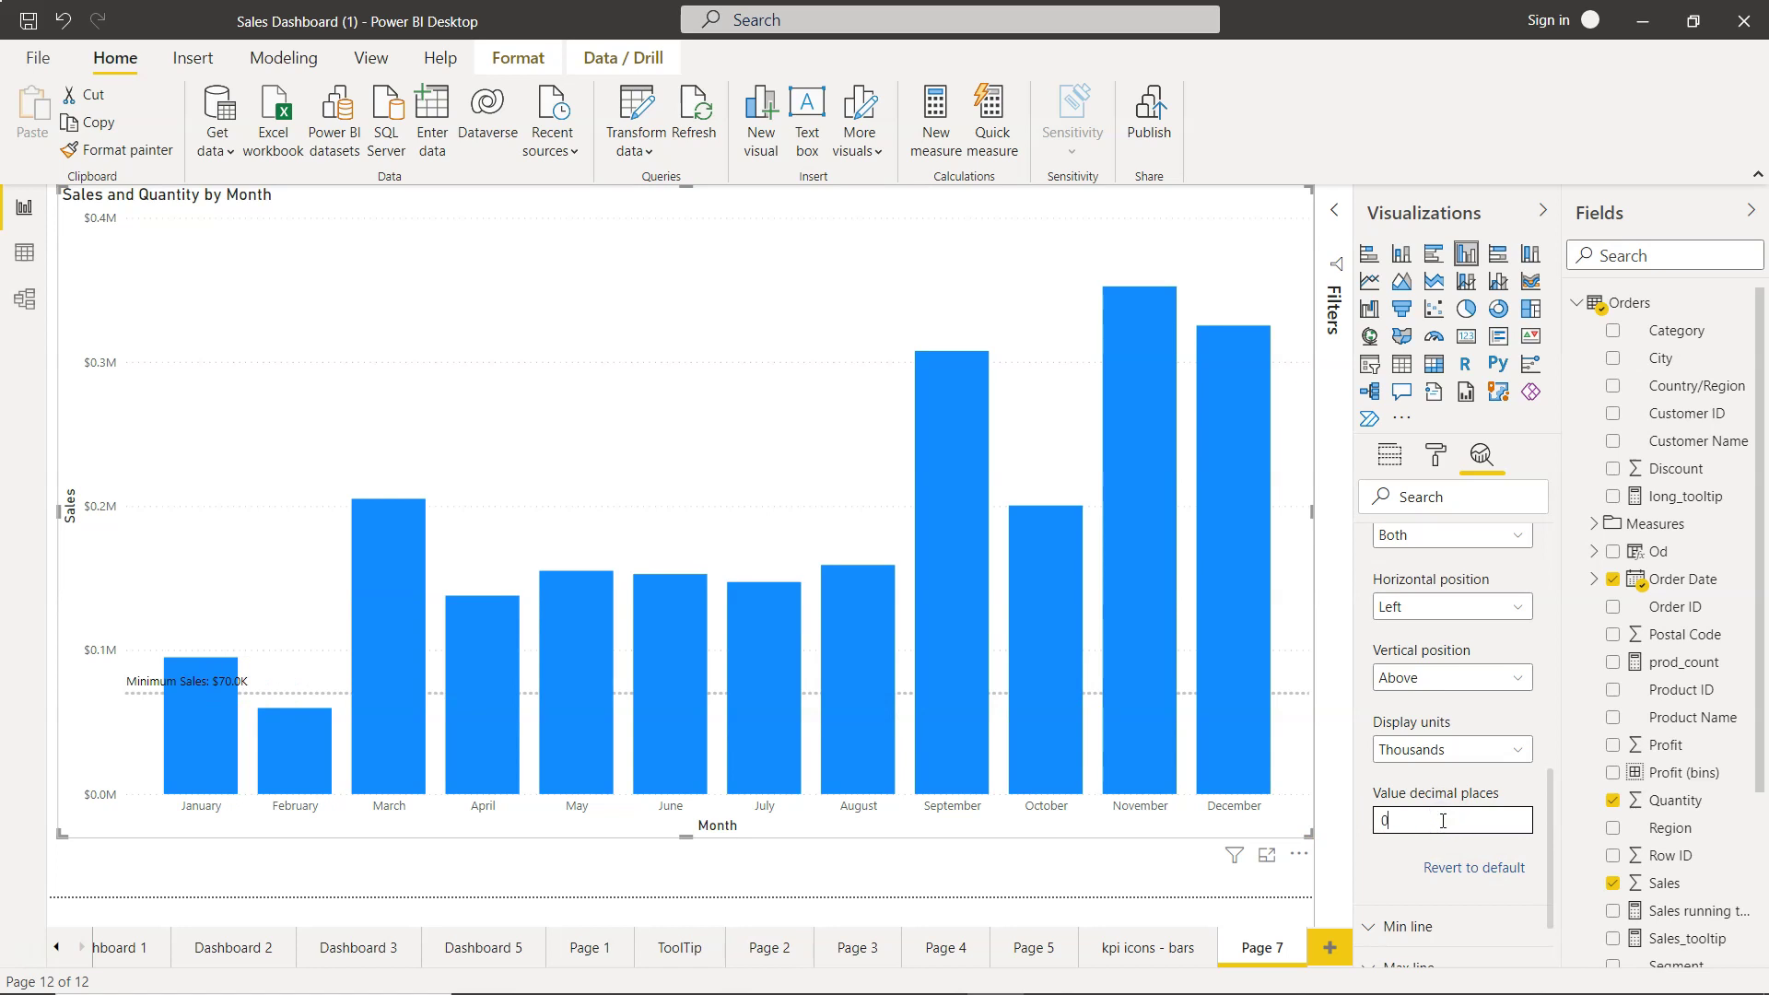
{"action": "key", "text": "Tab"}
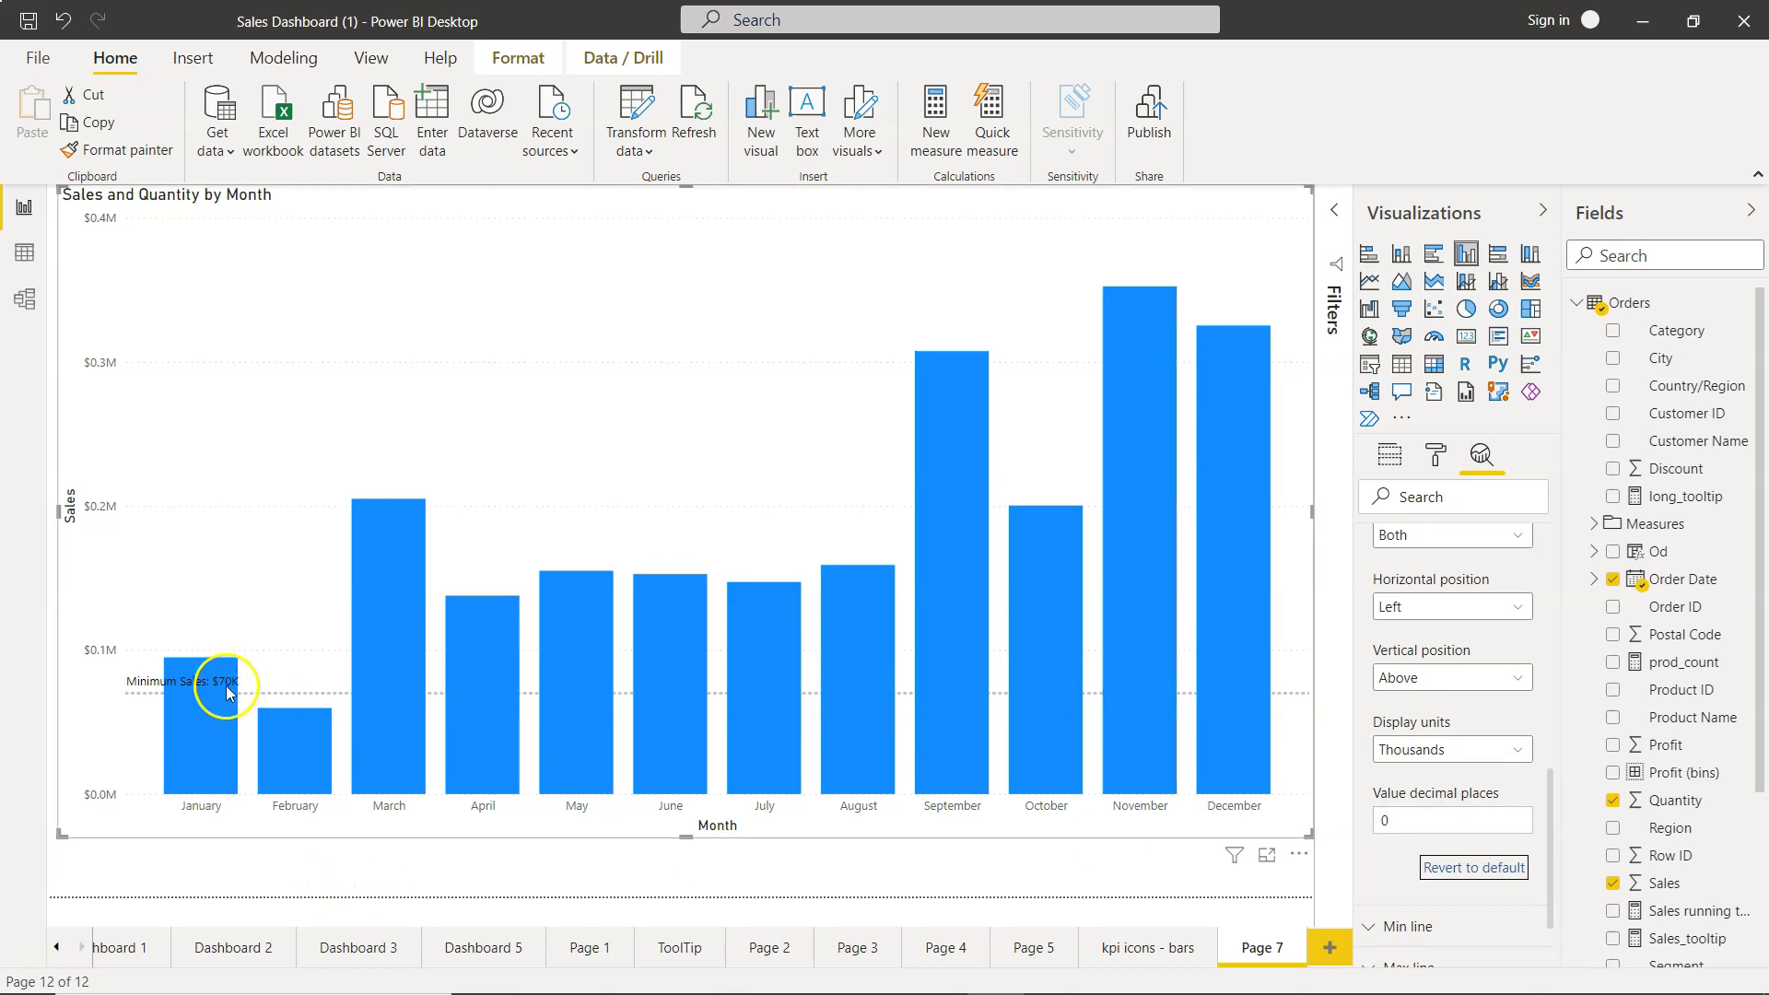
{"action": "mouse_move", "coordinate": [228, 692]}
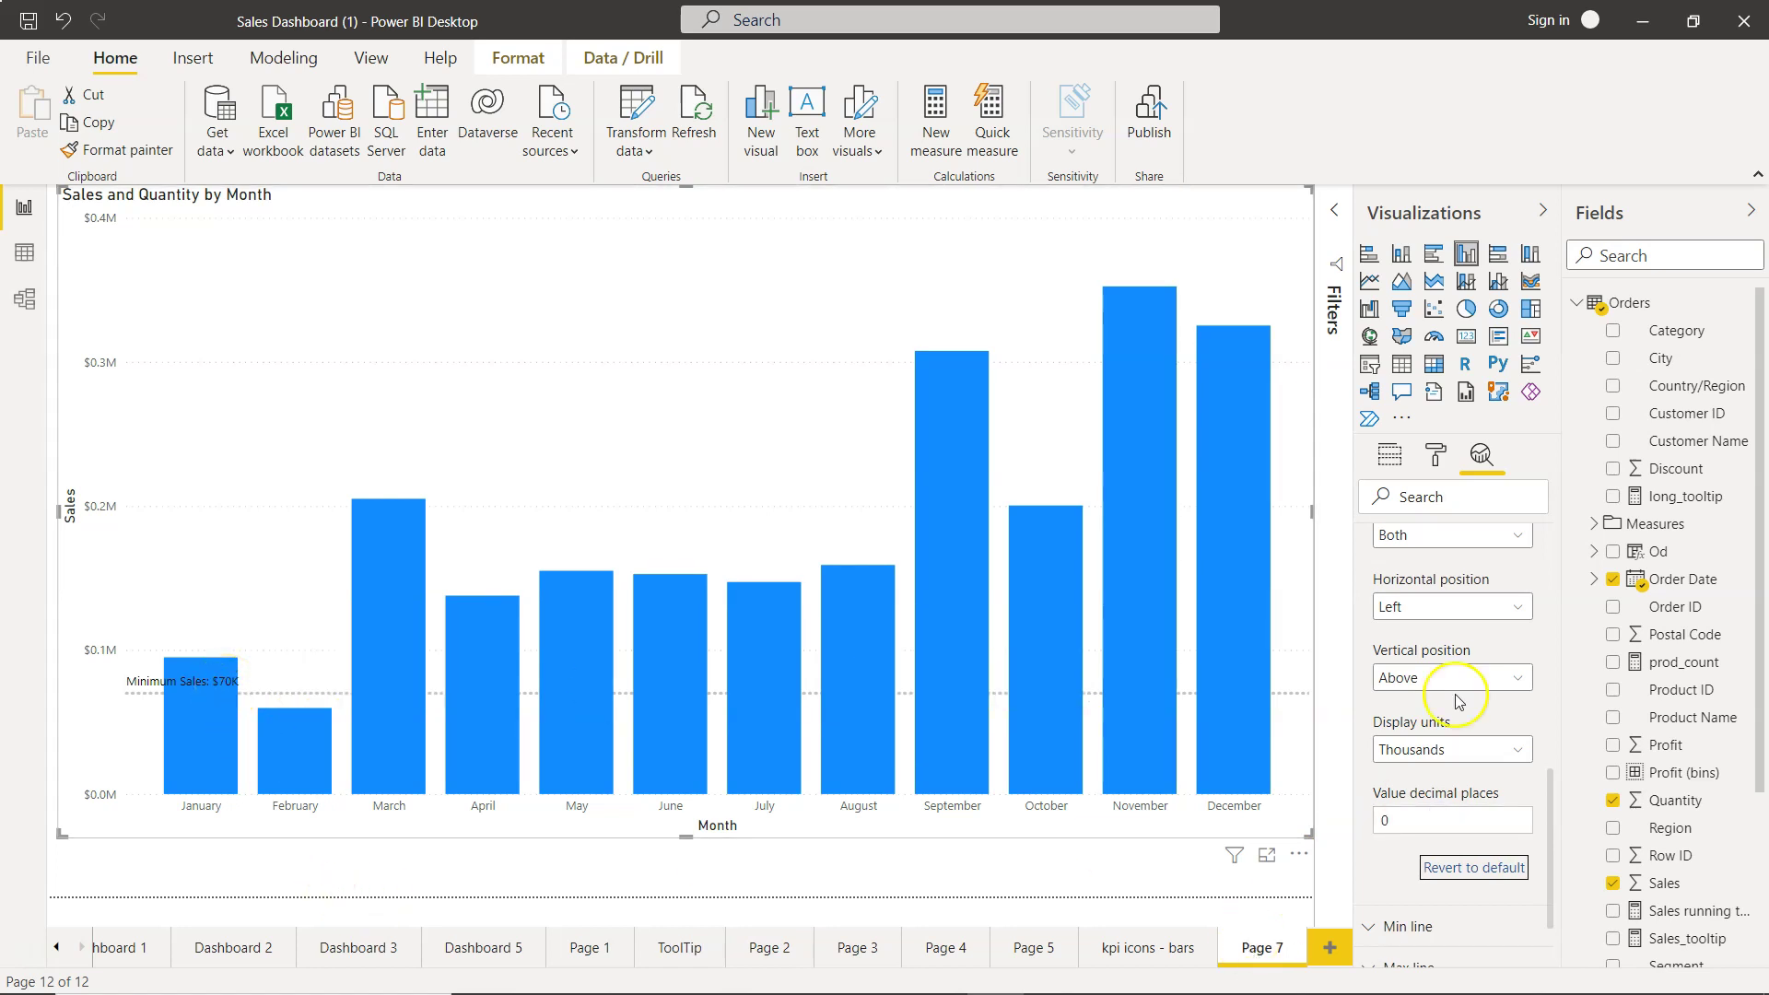
{"action": "scroll", "coordinate": [1520, 654], "scroll_direction": "up", "scroll_amount": 2}
{"action": "scroll", "coordinate": [1521, 654], "scroll_direction": "up", "scroll_amount": 5}
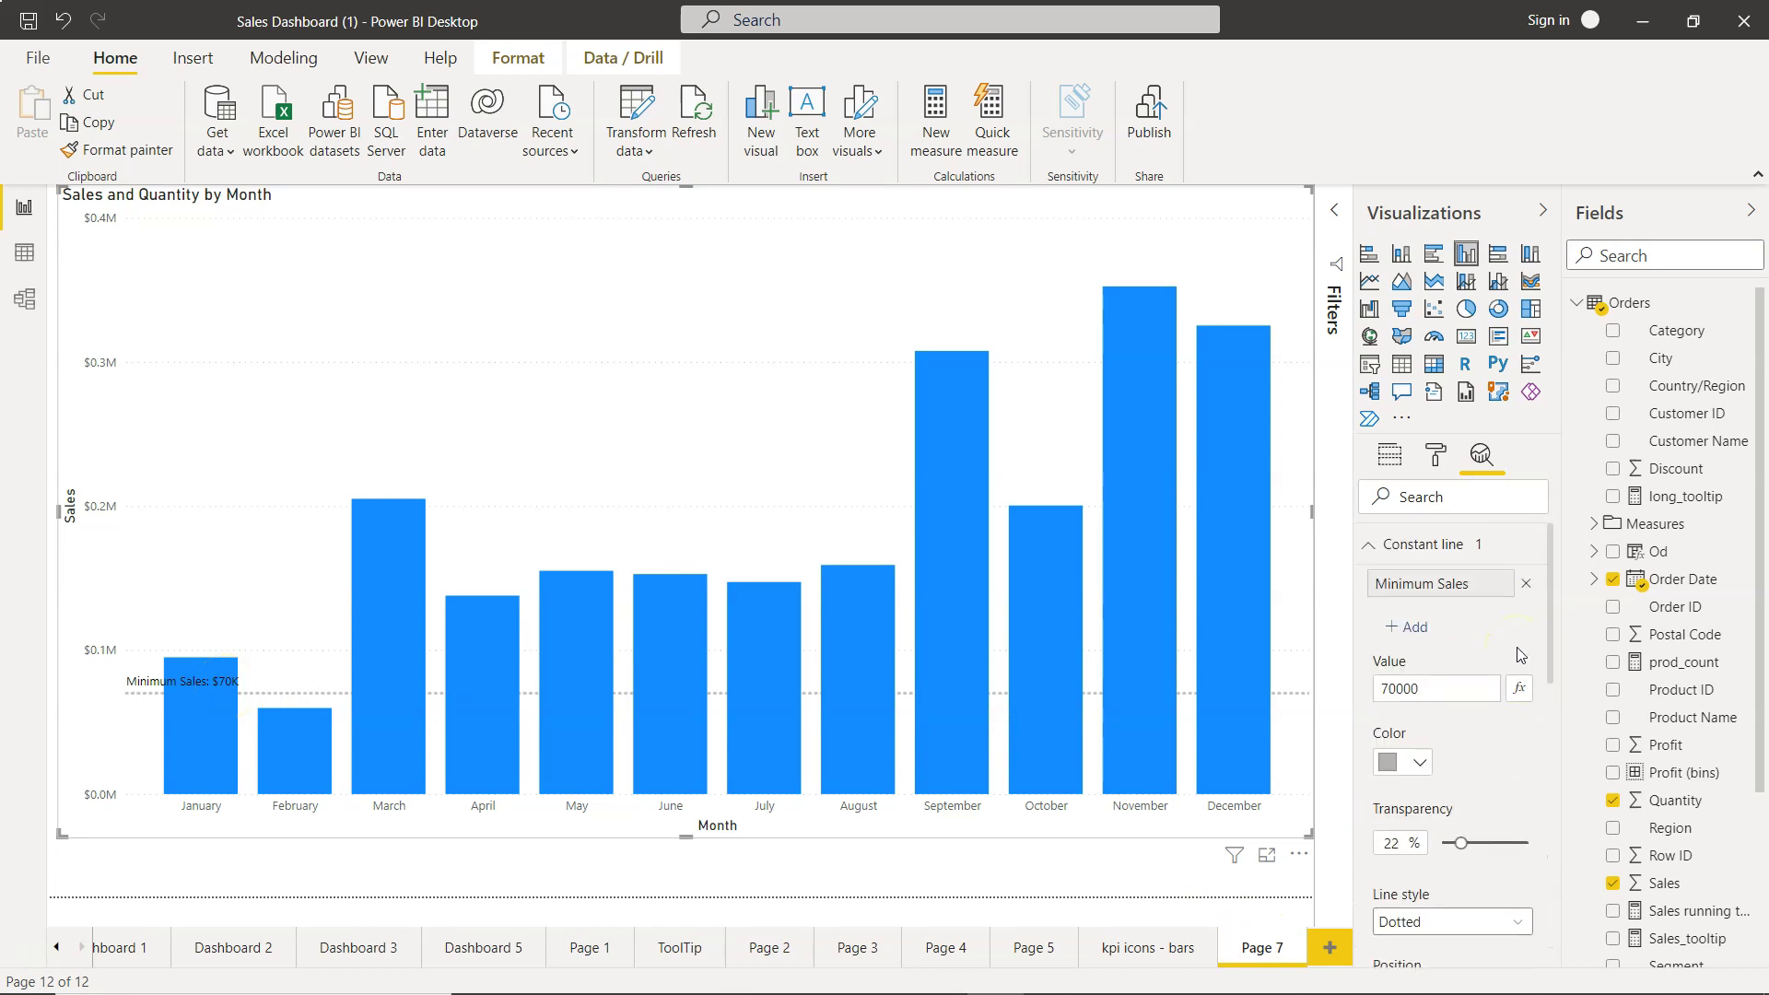
Add a second constant line named 'Average Sales' at value 170000
{"action": "left_click", "coordinate": [1414, 631]}
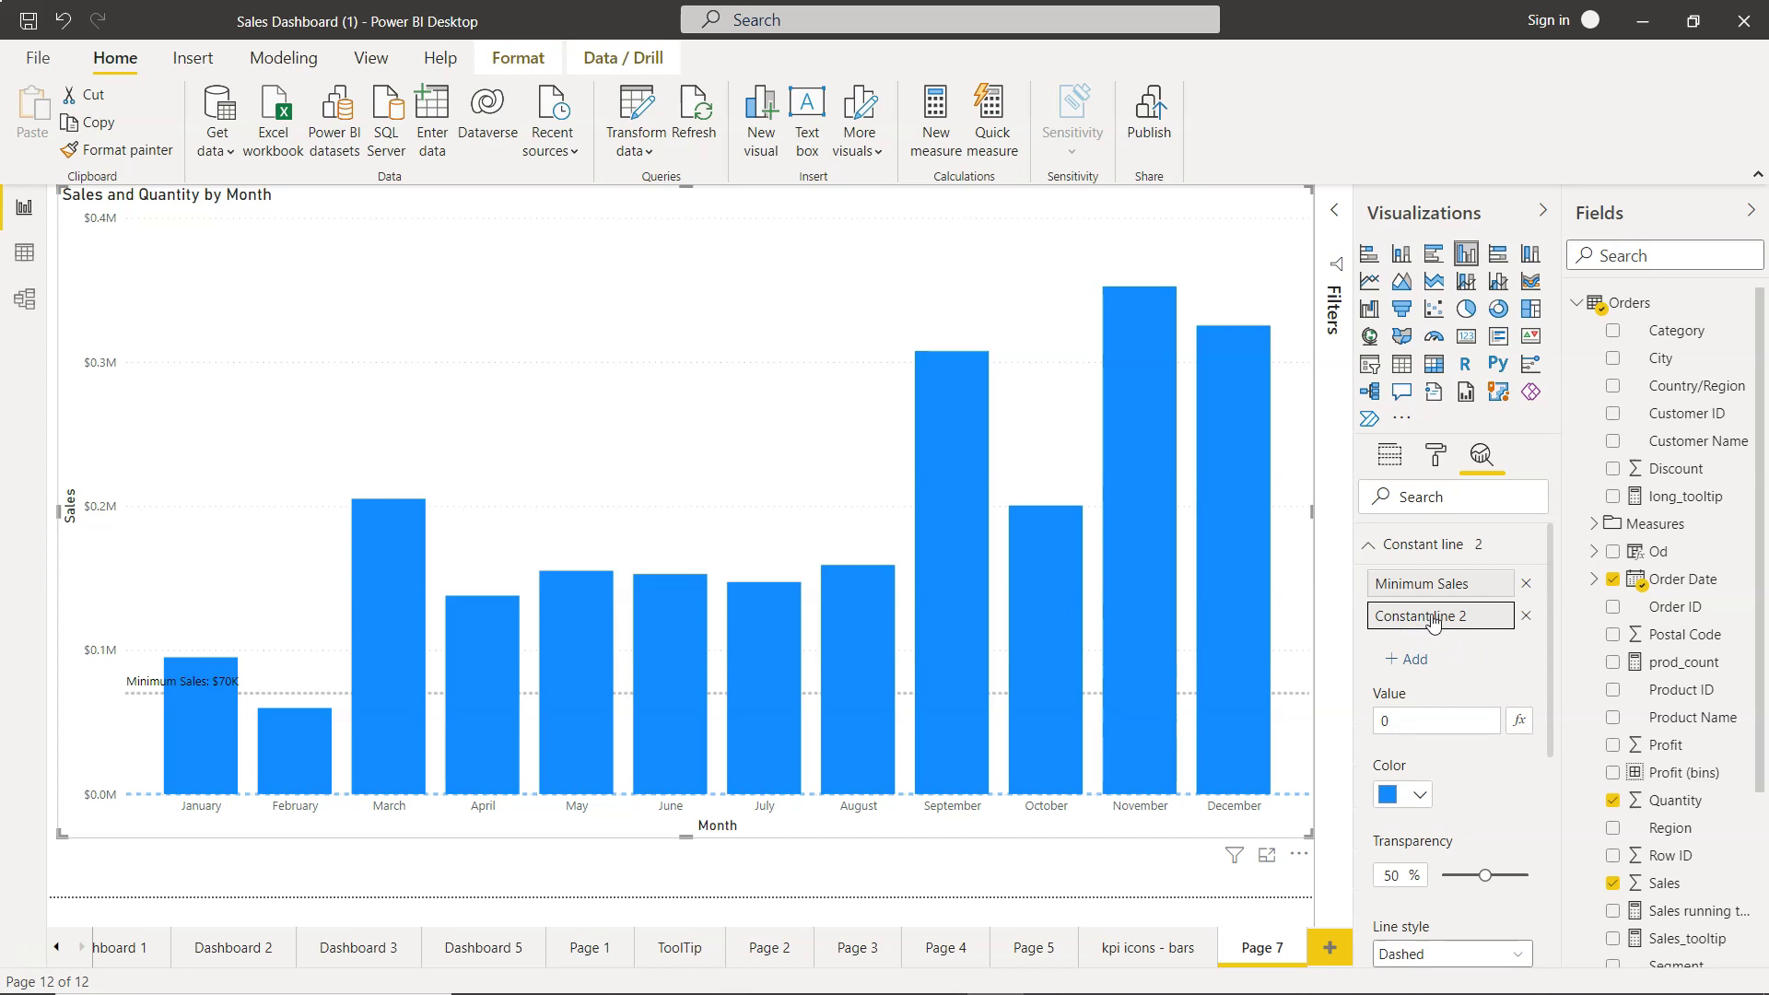
{"action": "double_click", "coordinate": [1433, 617]}
{"action": "type", "text": "M"}
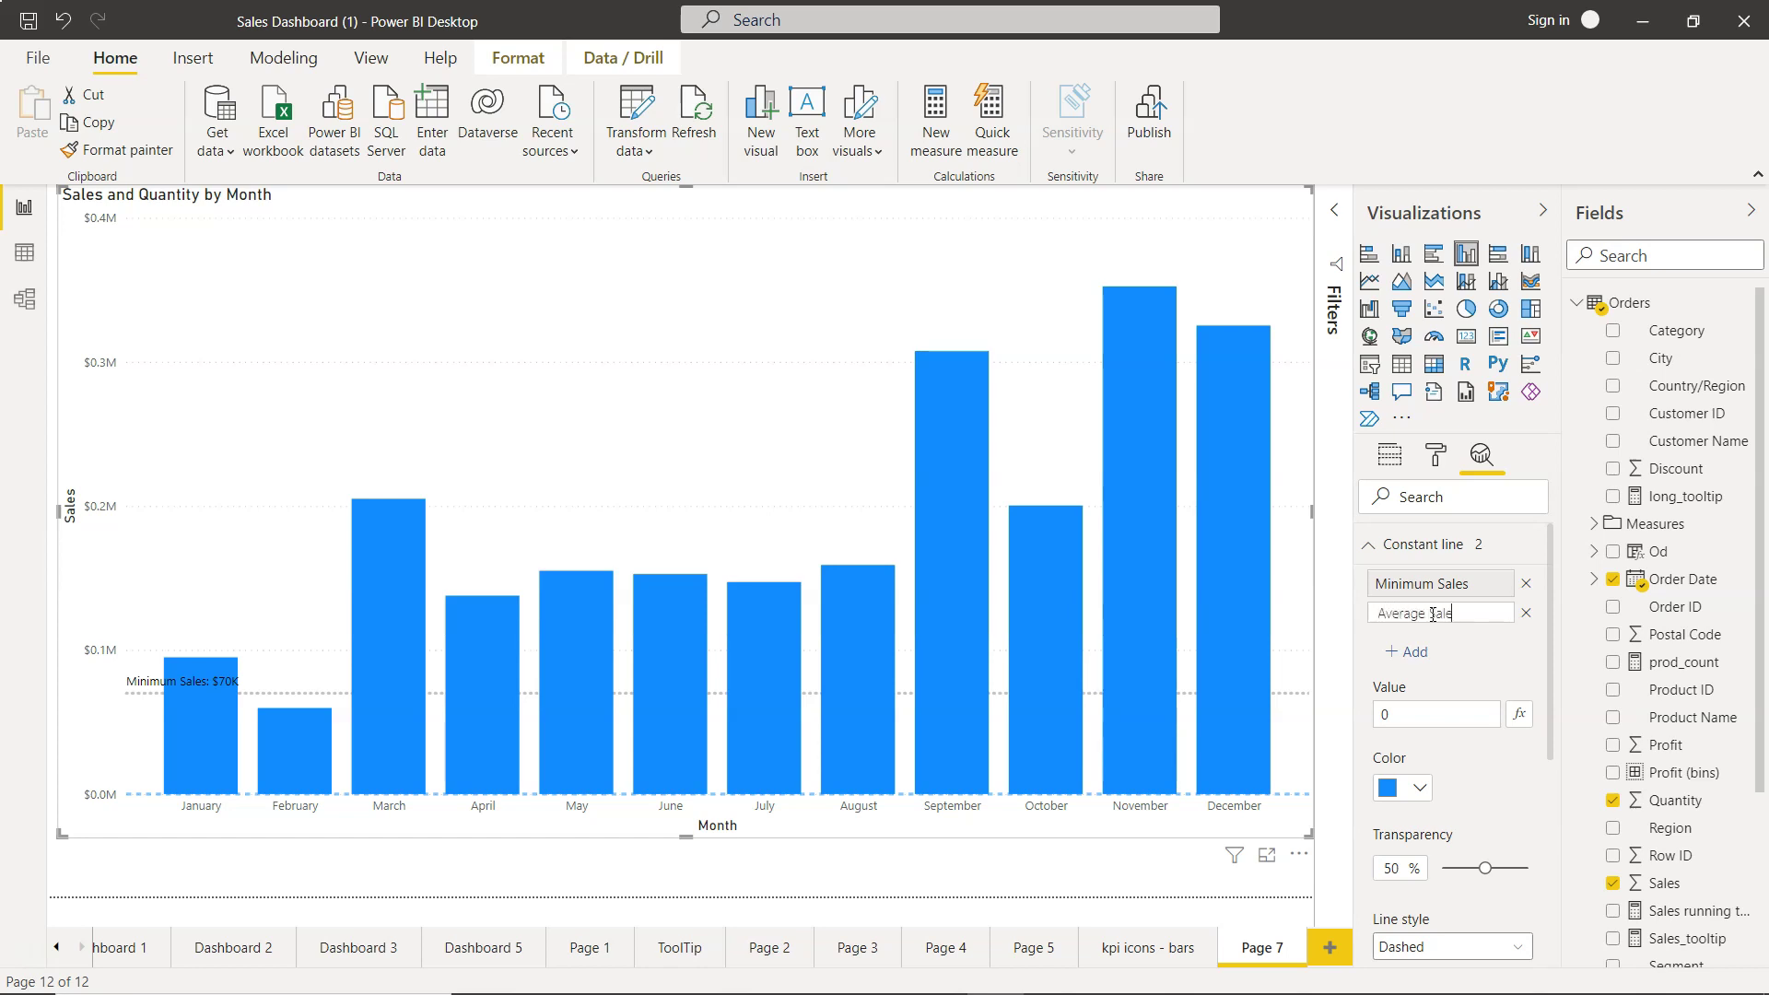
{"action": "left_click", "coordinate": [1488, 717]}
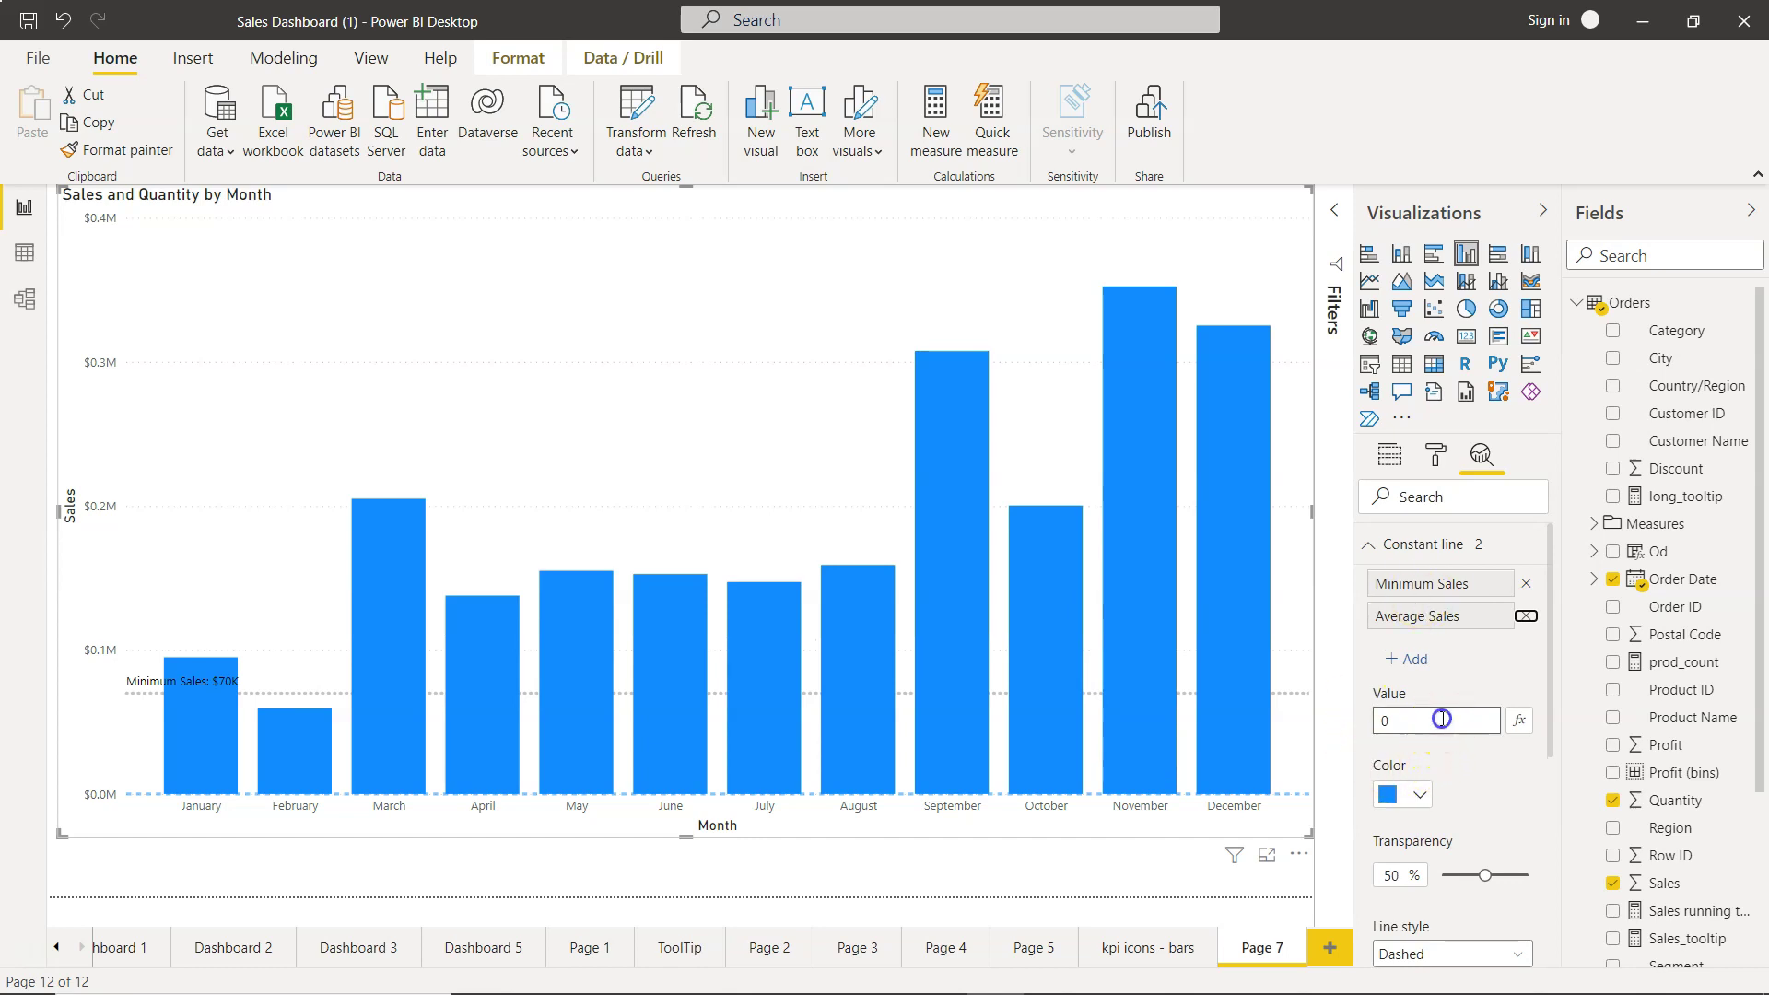
{"action": "key", "text": "BackSpace"}
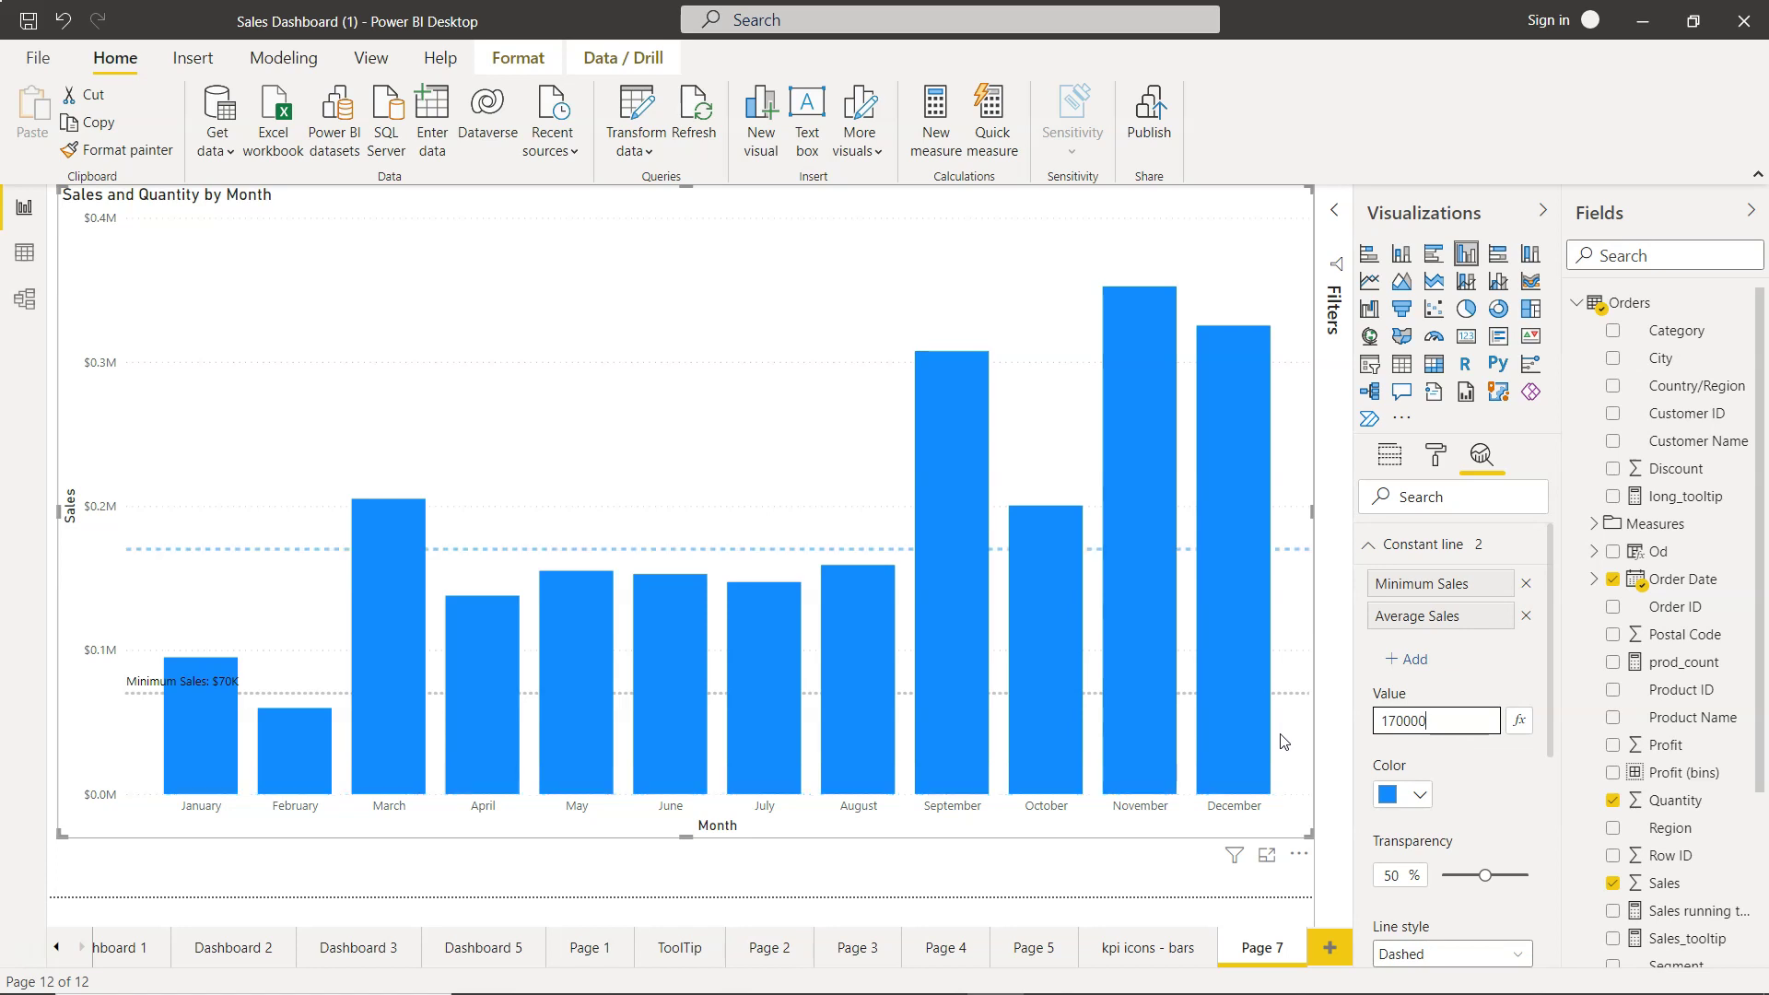
Make the Average Sales line grey, 22% transparent and dotted
{"action": "left_click", "coordinate": [1419, 794]}
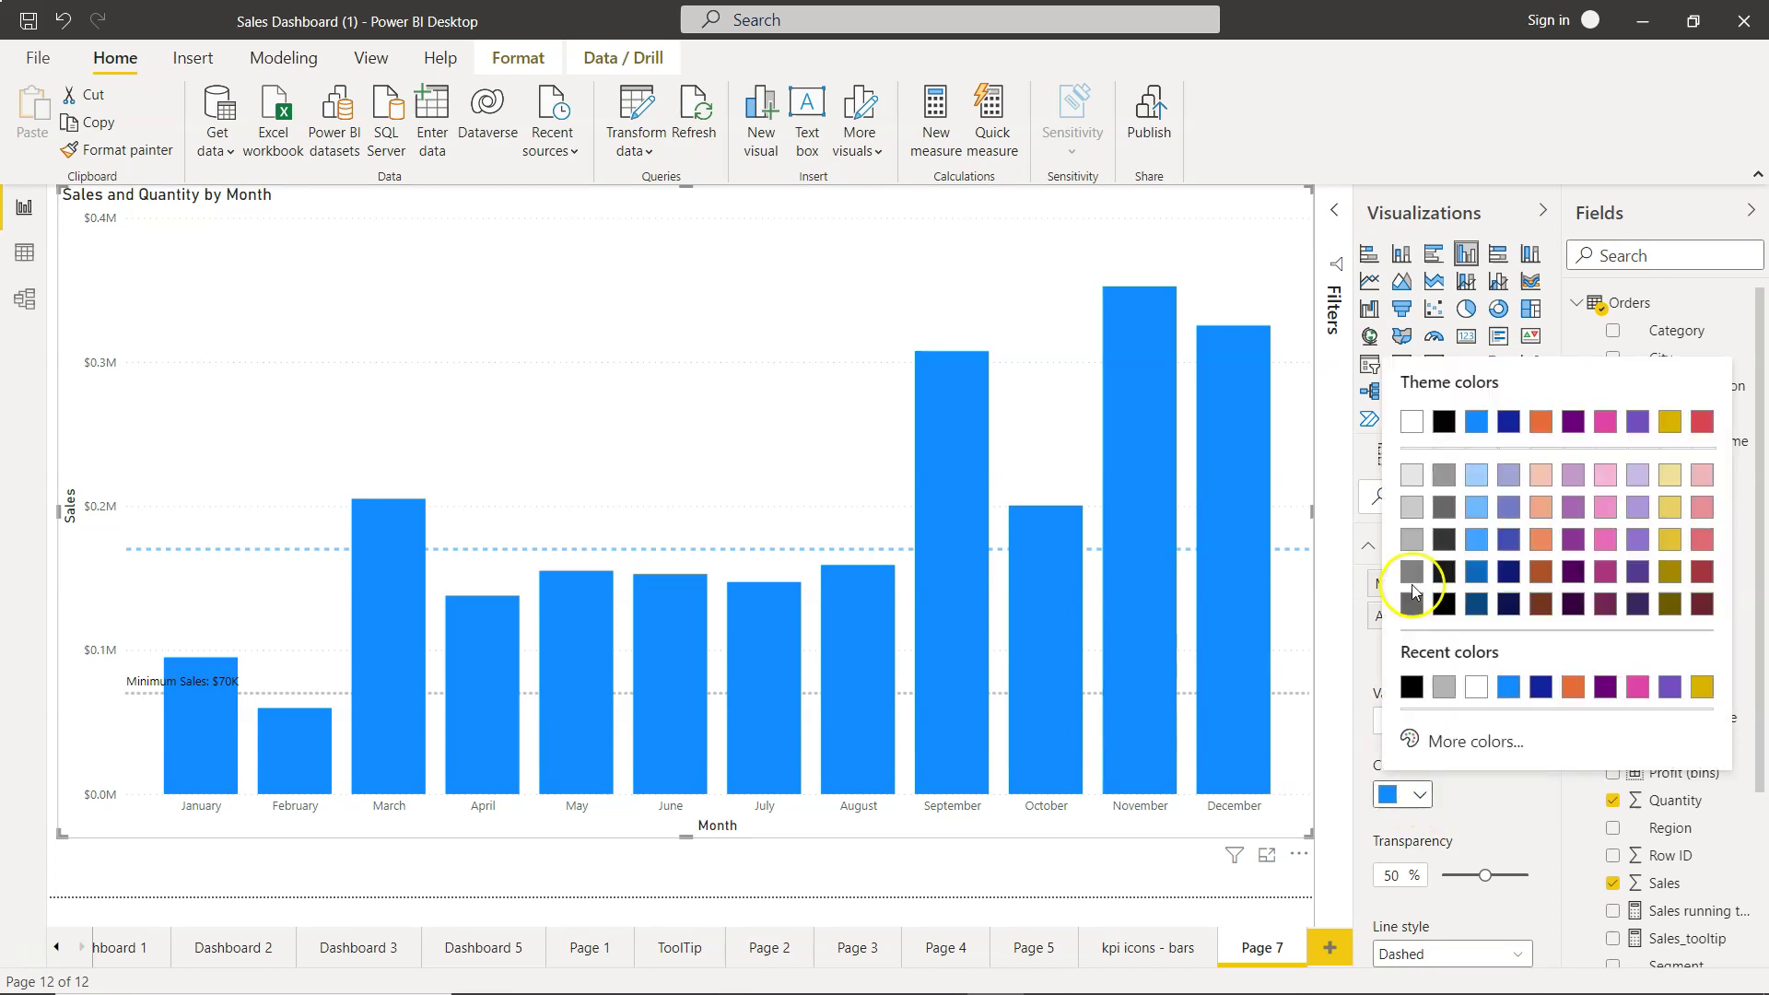
{"action": "left_click", "coordinate": [1411, 571]}
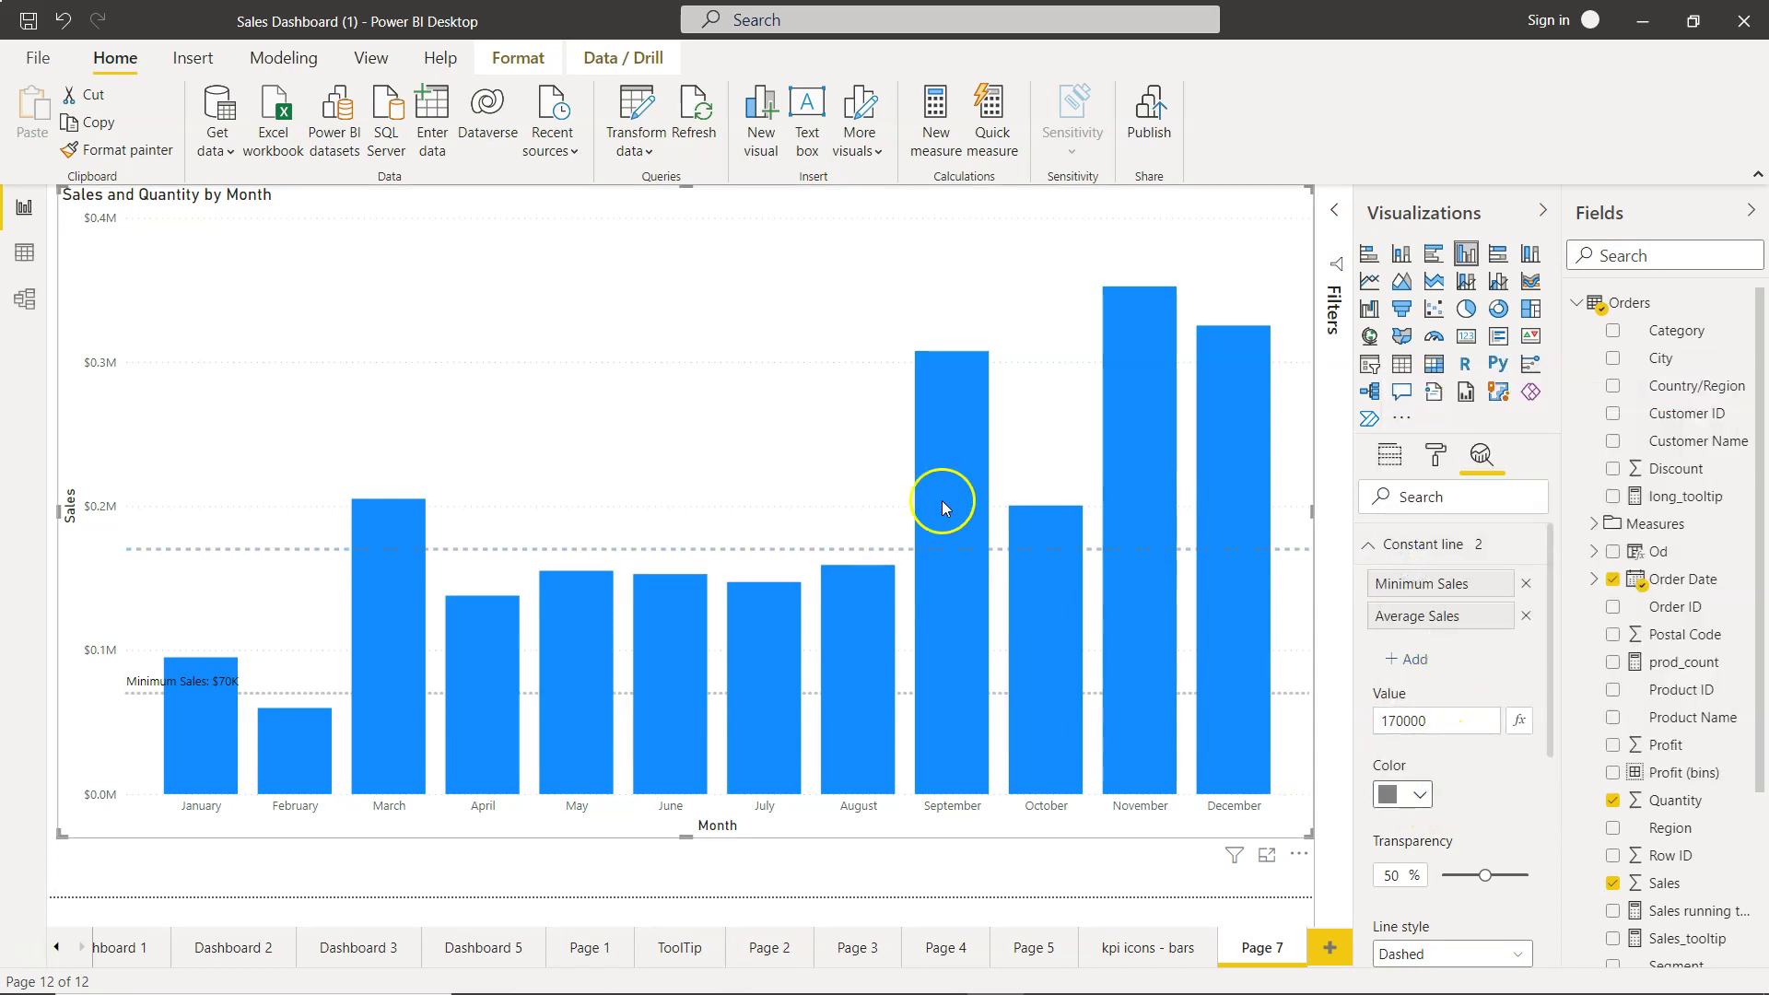
{"action": "left_click", "coordinate": [1442, 876]}
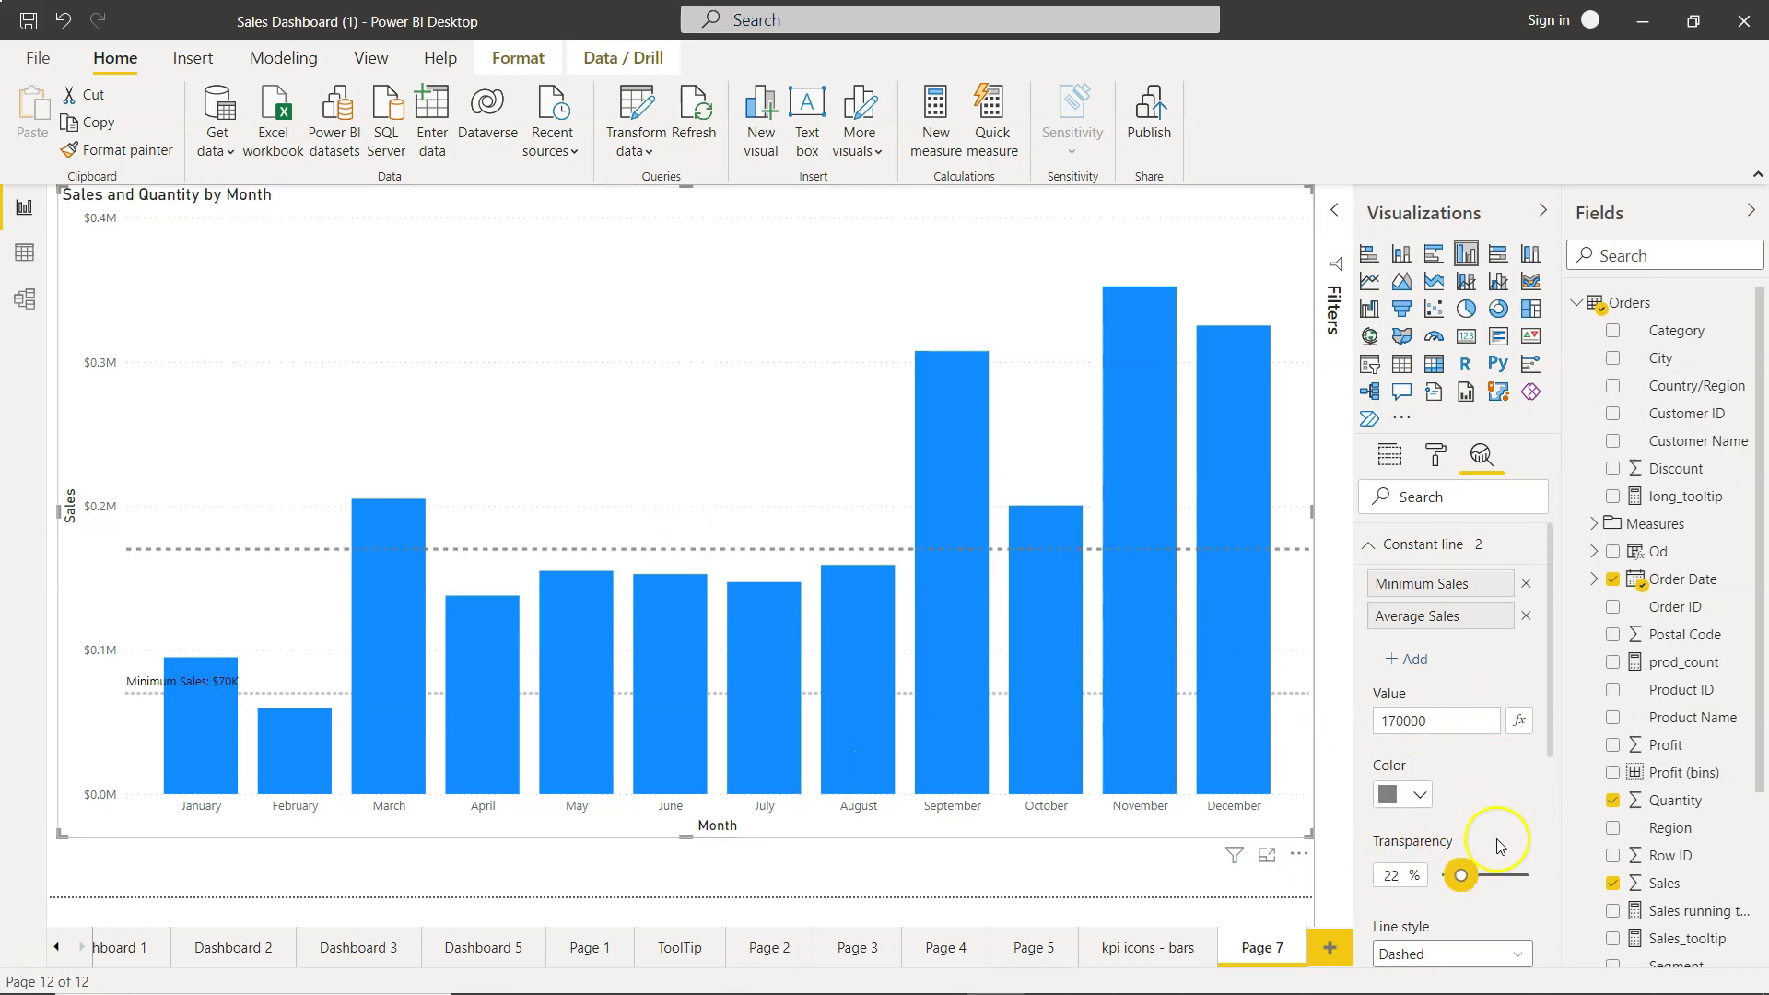
{"action": "scroll", "coordinate": [1496, 773], "scroll_direction": "down", "scroll_amount": 1}
{"action": "scroll", "coordinate": [1499, 772], "scroll_direction": "down", "scroll_amount": 1}
{"action": "left_click", "coordinate": [1465, 847]}
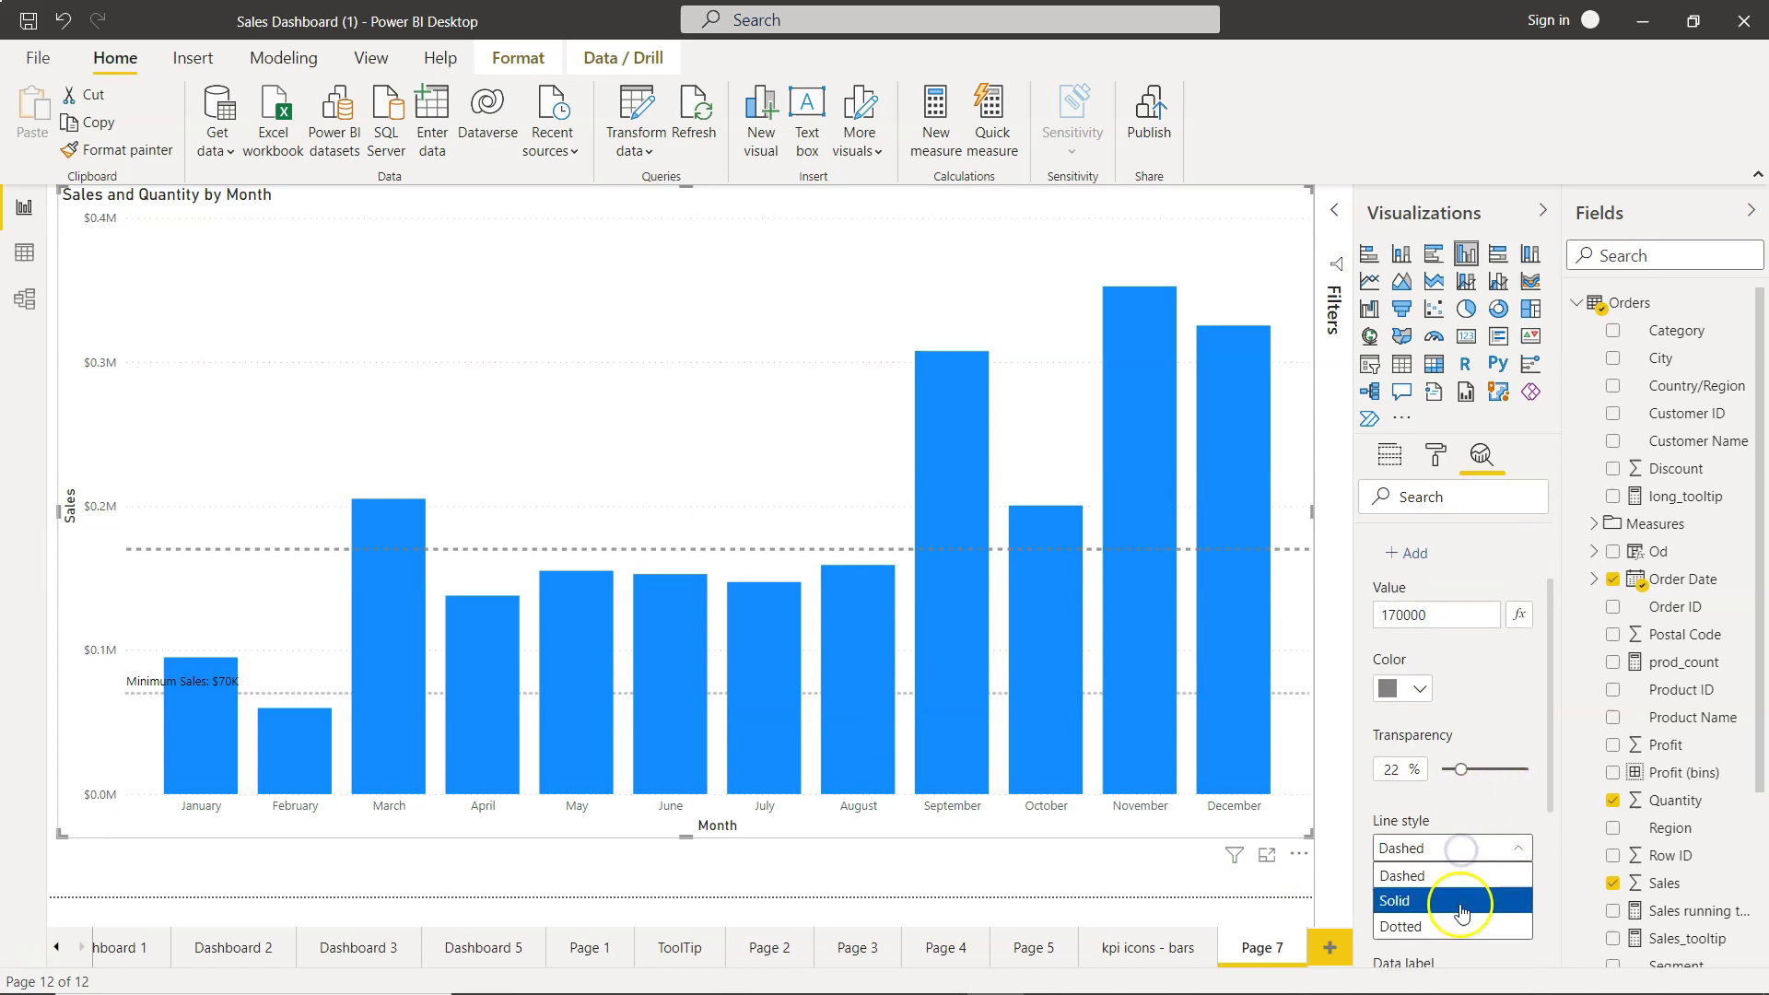
{"action": "left_click", "coordinate": [1460, 928]}
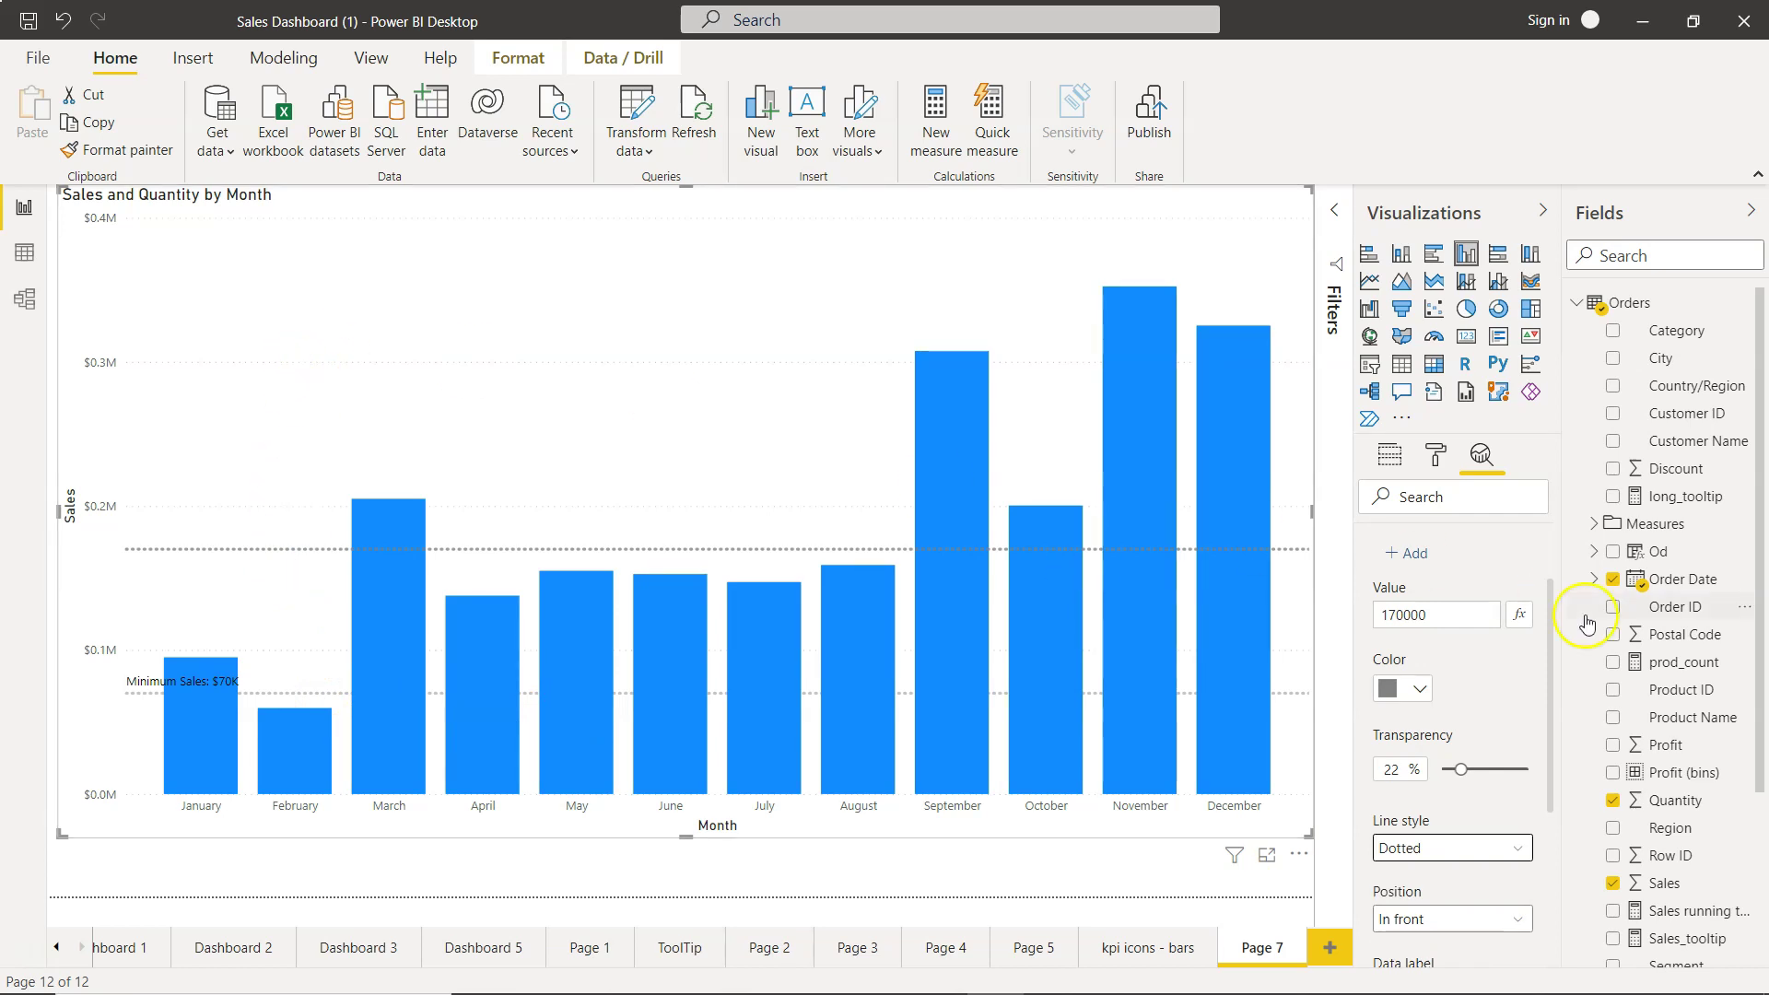
Add a third constant line at 300000 and colour it grey
{"action": "scroll", "coordinate": [1511, 654], "scroll_direction": "up", "scroll_amount": 2}
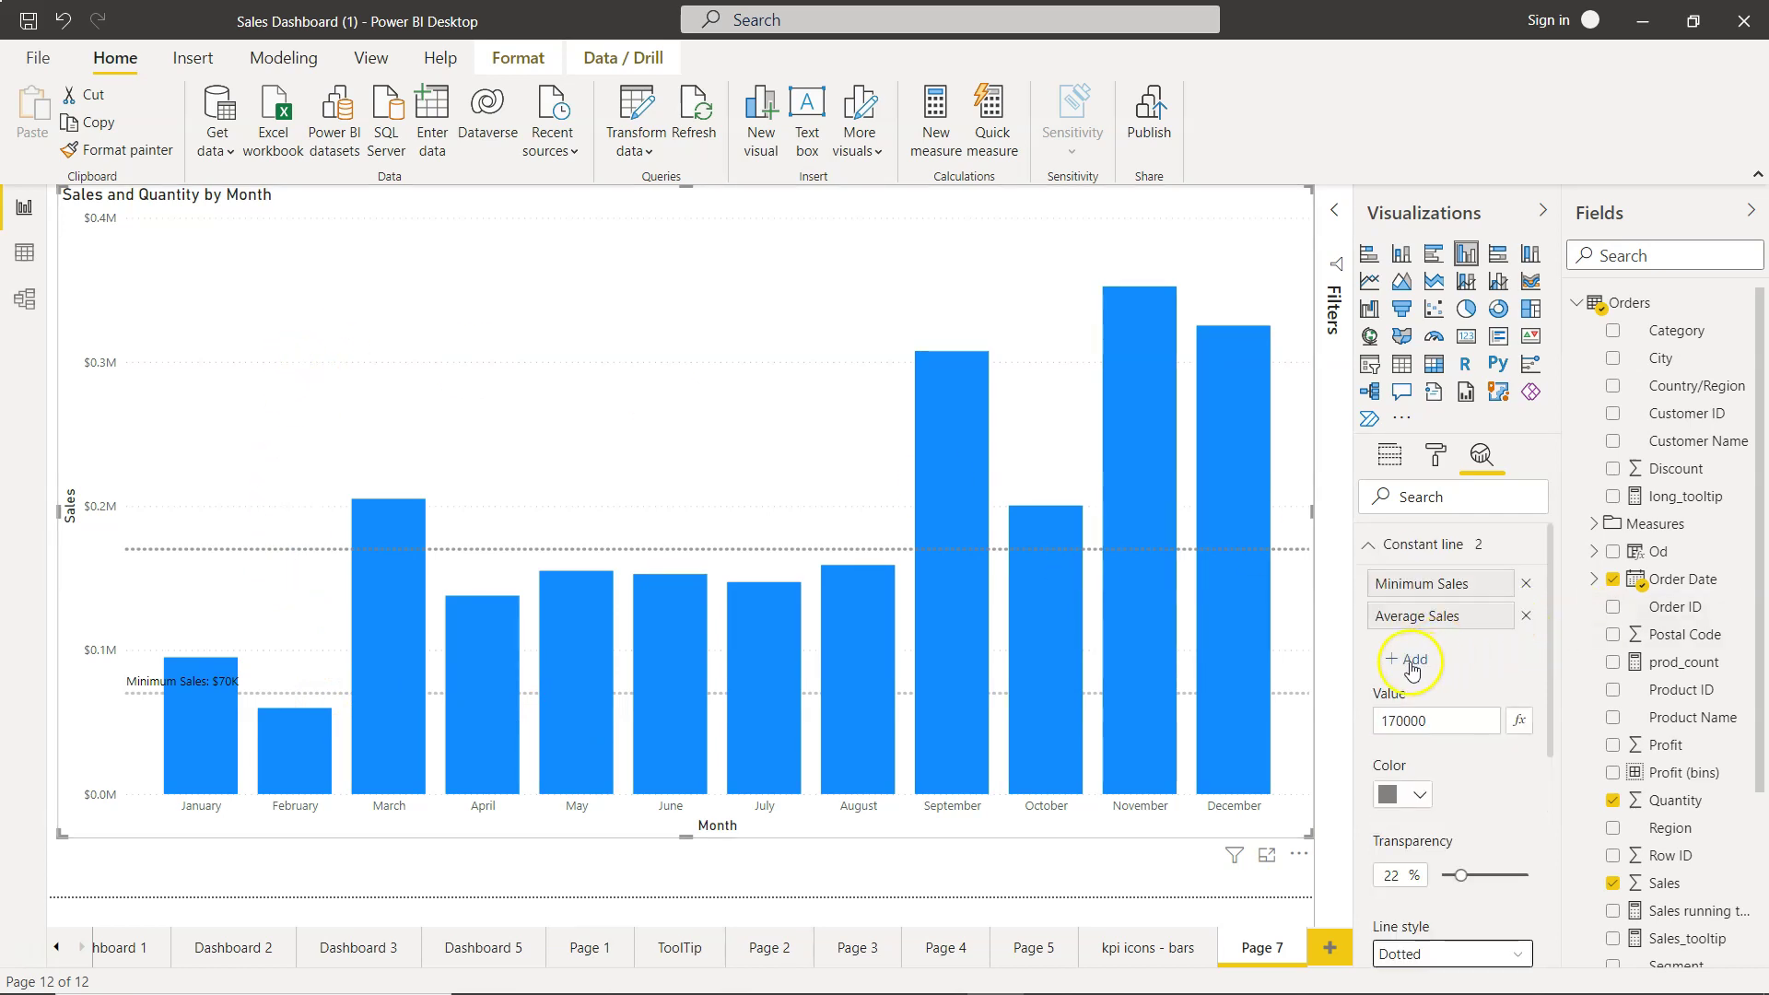
{"action": "left_click", "coordinate": [1413, 660]}
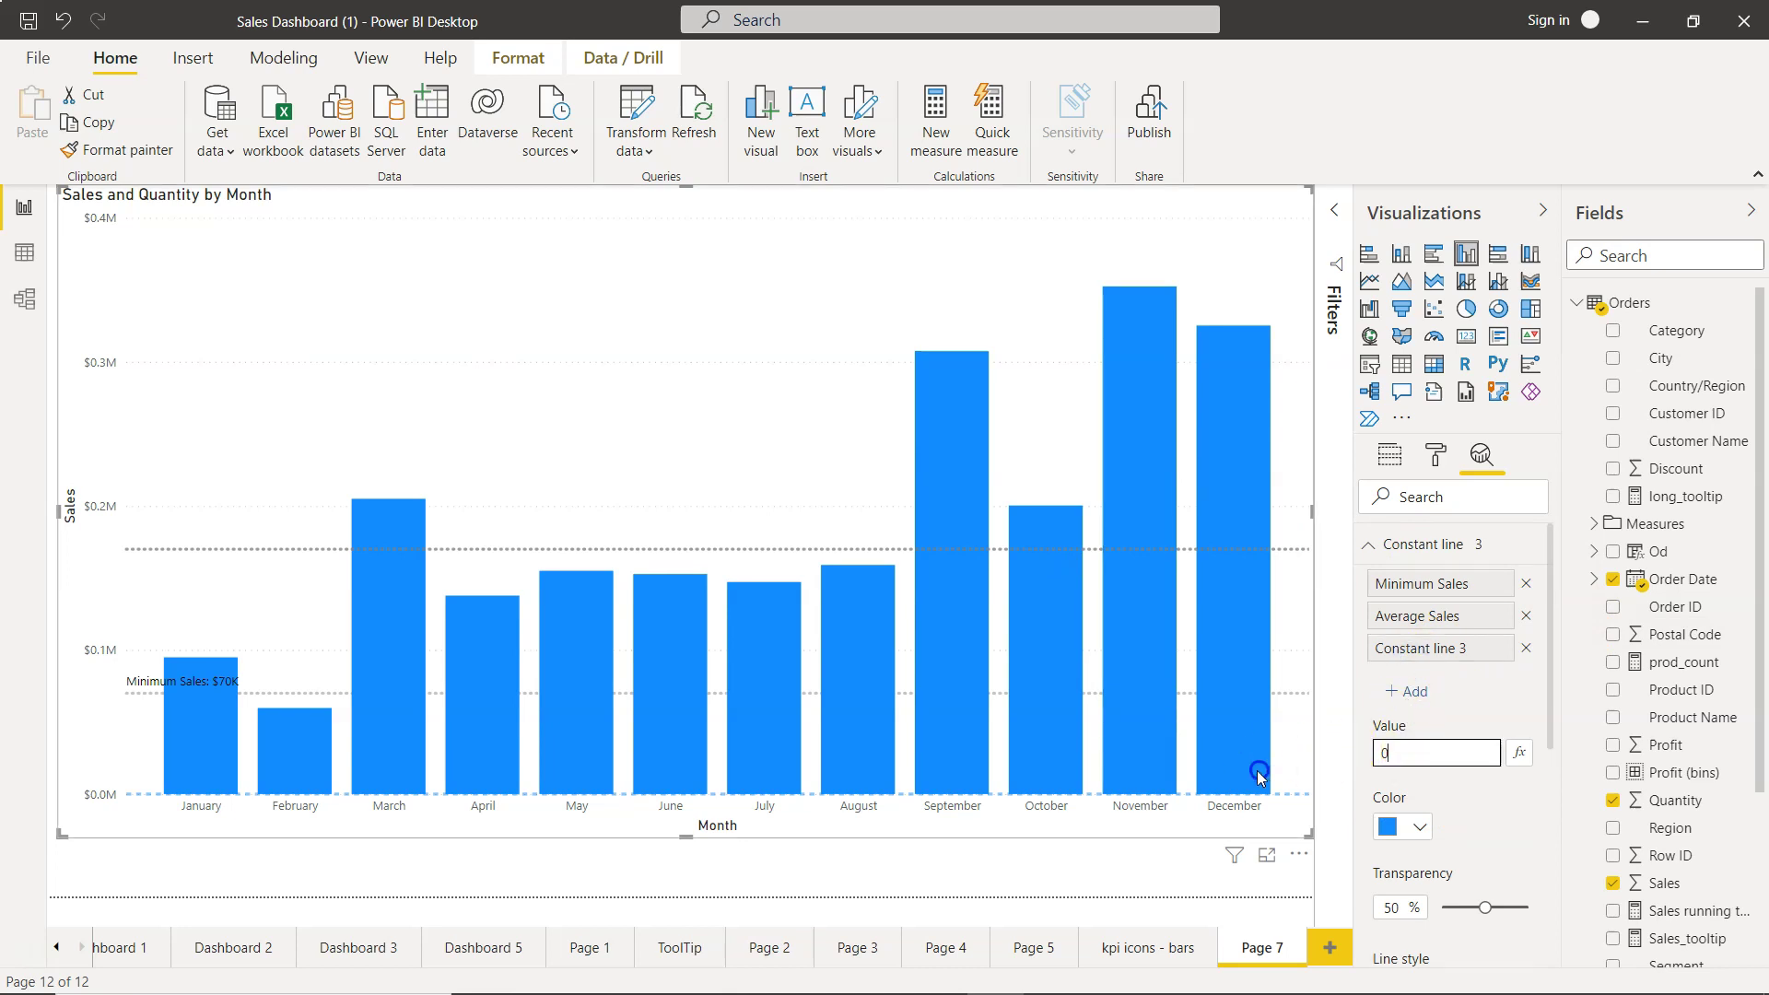
{"action": "type", "text": "00000"}
{"action": "key", "text": "Tab"}
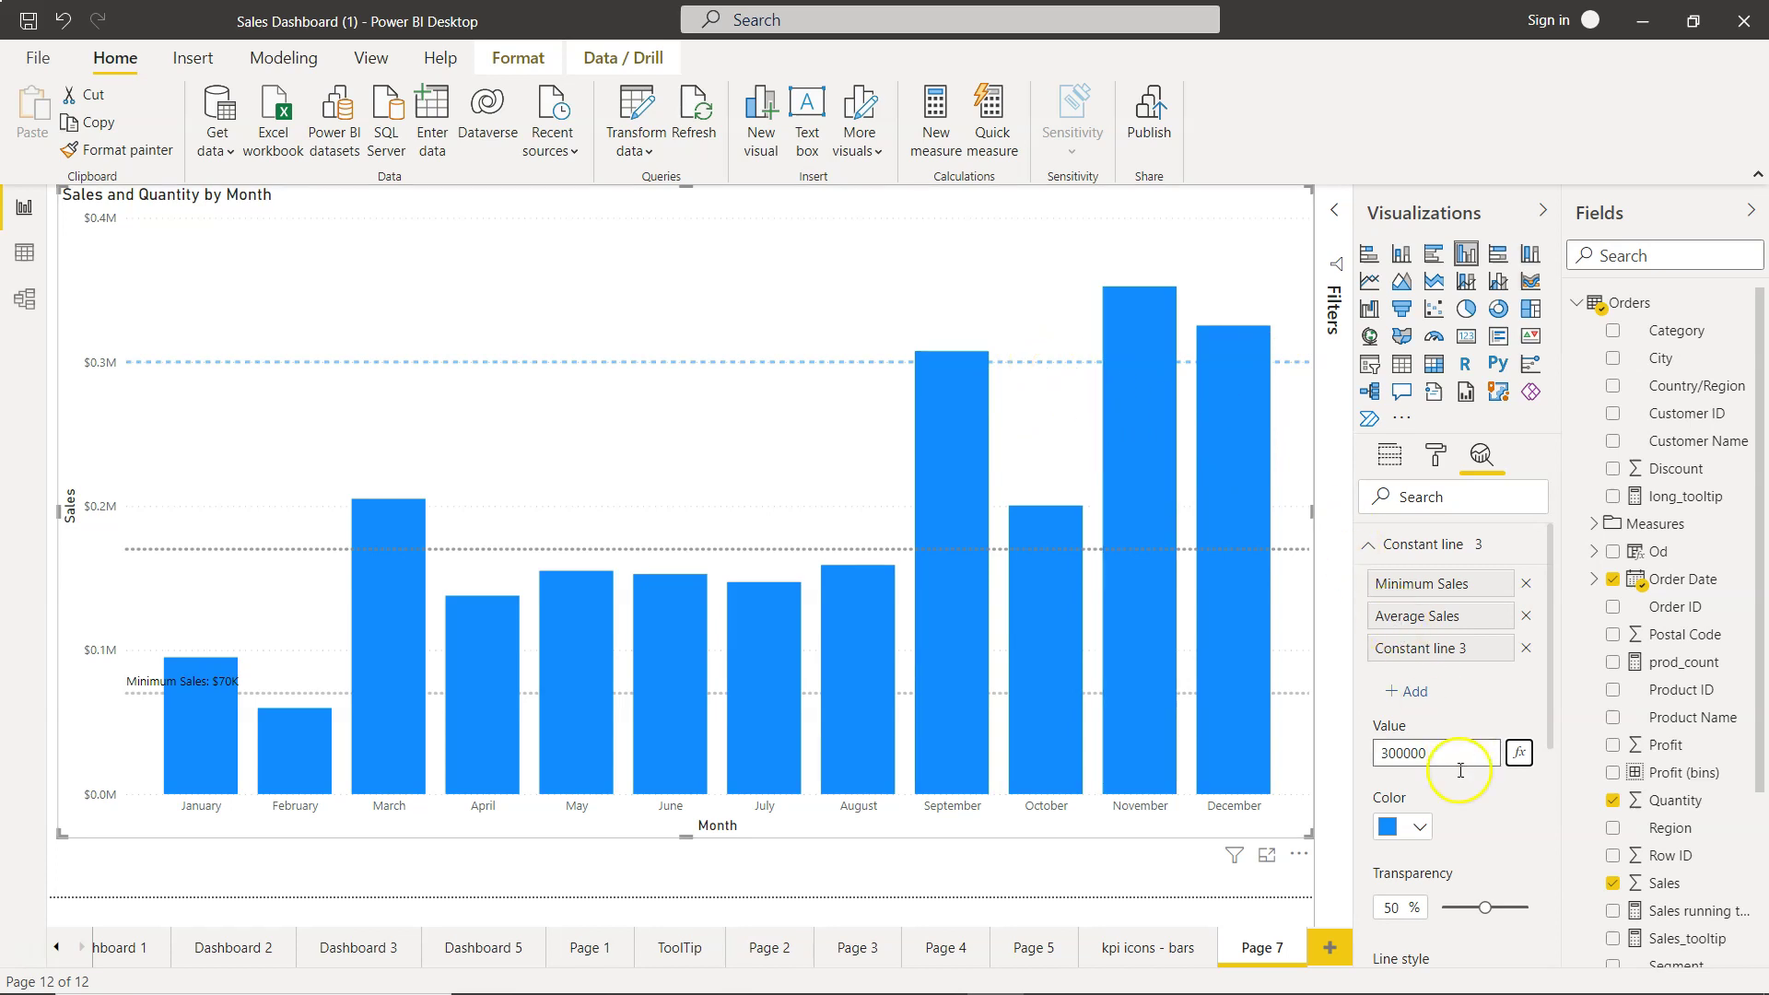
{"action": "scroll", "coordinate": [1465, 825], "scroll_direction": "down", "scroll_amount": 2}
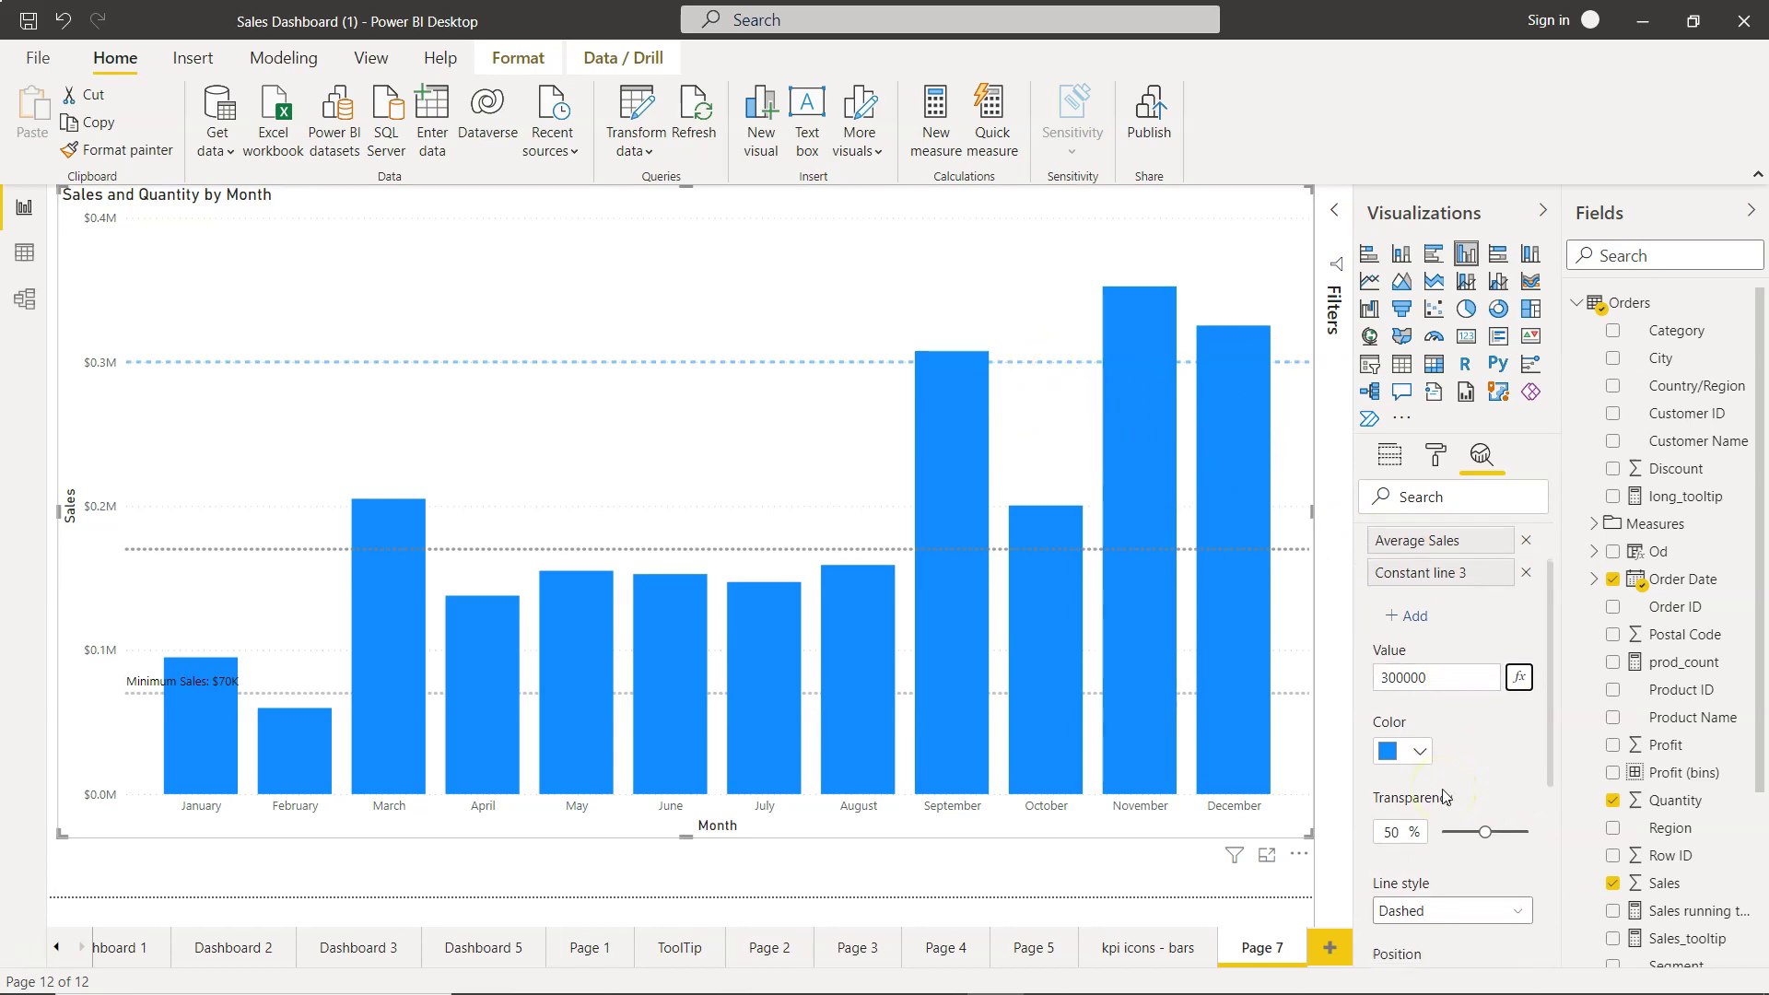
{"action": "left_click", "coordinate": [1417, 751]}
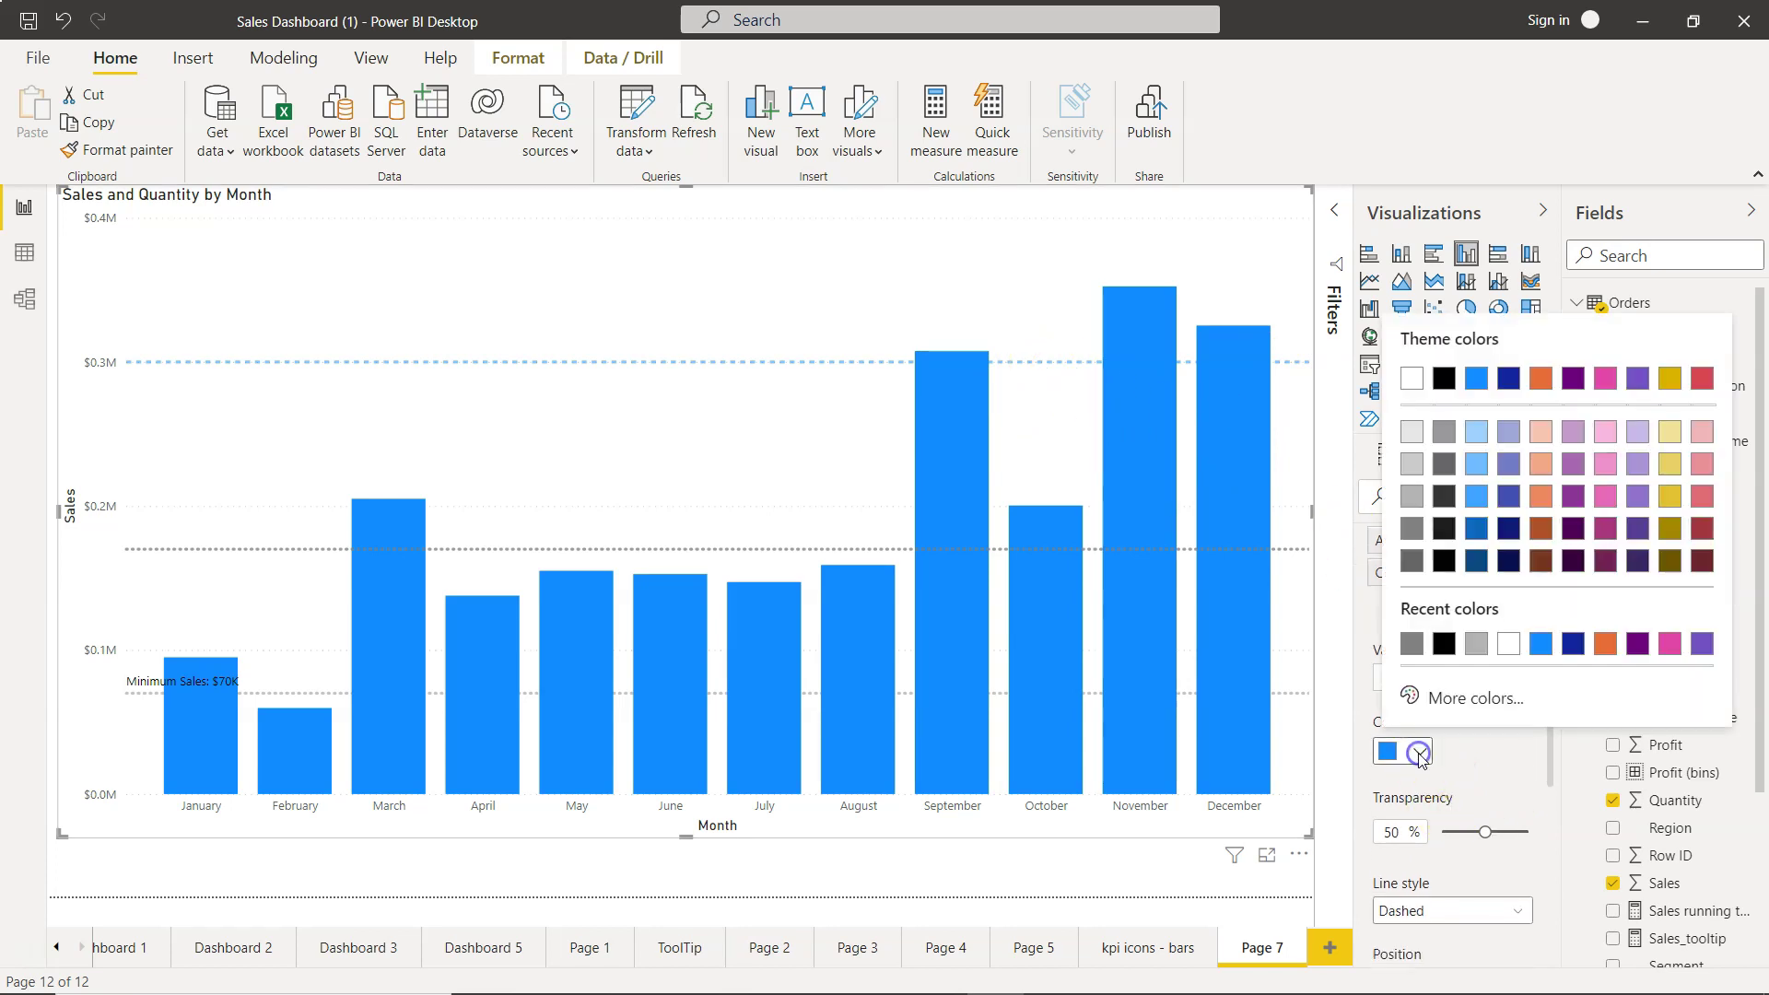
{"action": "left_click", "coordinate": [1413, 562]}
Set the third line's transparency to 22%
{"action": "scroll", "coordinate": [1447, 738], "scroll_direction": "down", "scroll_amount": 4}
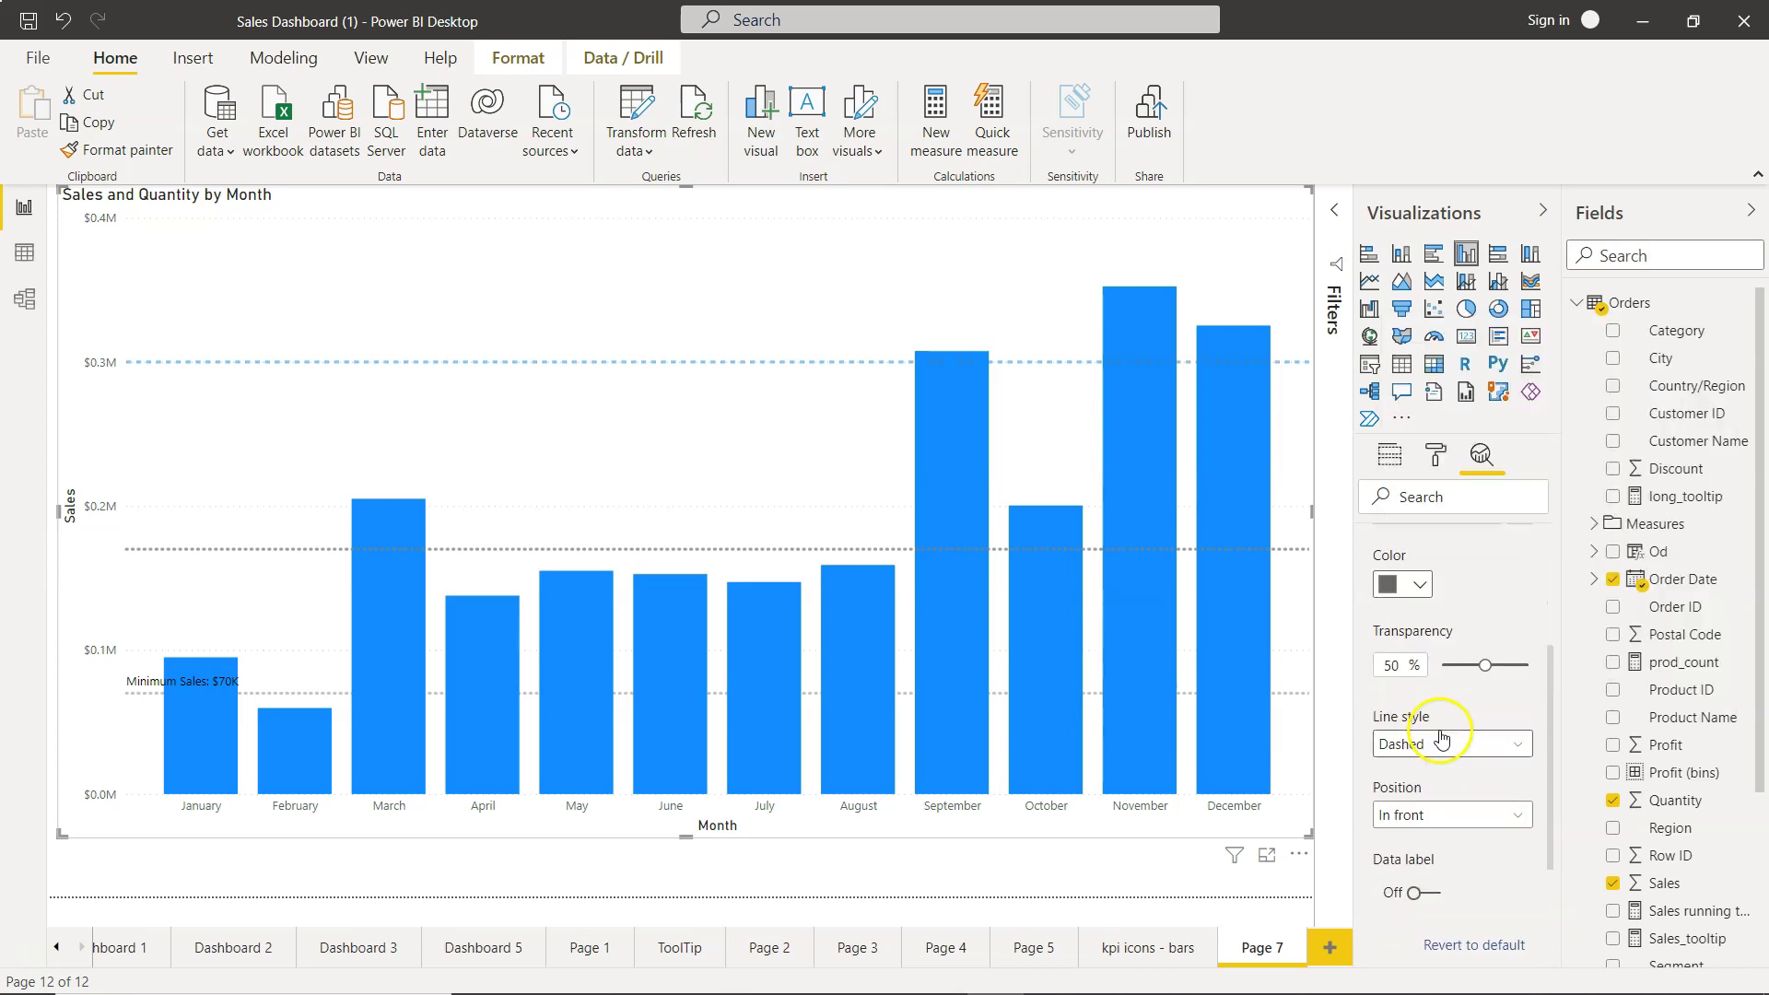
{"action": "left_click", "coordinate": [1402, 665]}
{"action": "key", "text": "BackSpace"}
{"action": "key", "text": "BackSpace"}
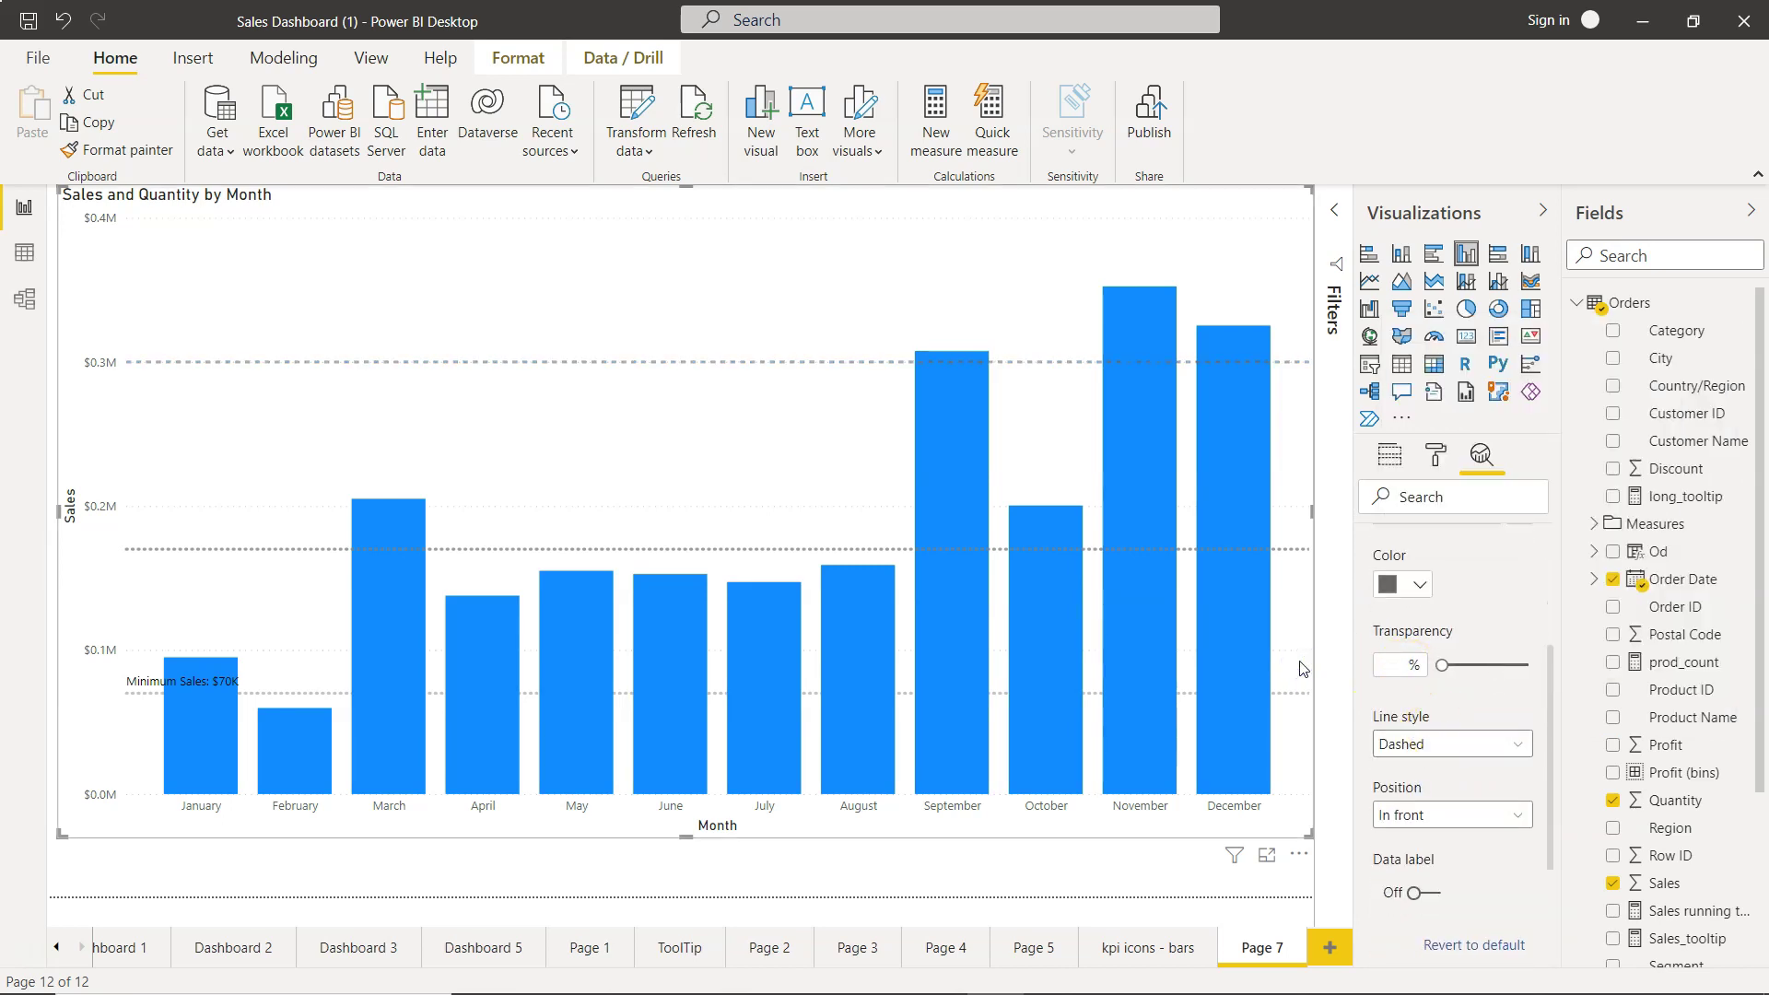
{"action": "type", "text": "52"}
{"action": "key", "text": "BackSpace"}
{"action": "type", "text": "0"}
{"action": "left_click", "coordinate": [1313, 653]}
{"action": "key", "text": "BackSpace"}
{"action": "left_click", "coordinate": [1484, 616]}
{"action": "type", "text": "3"}
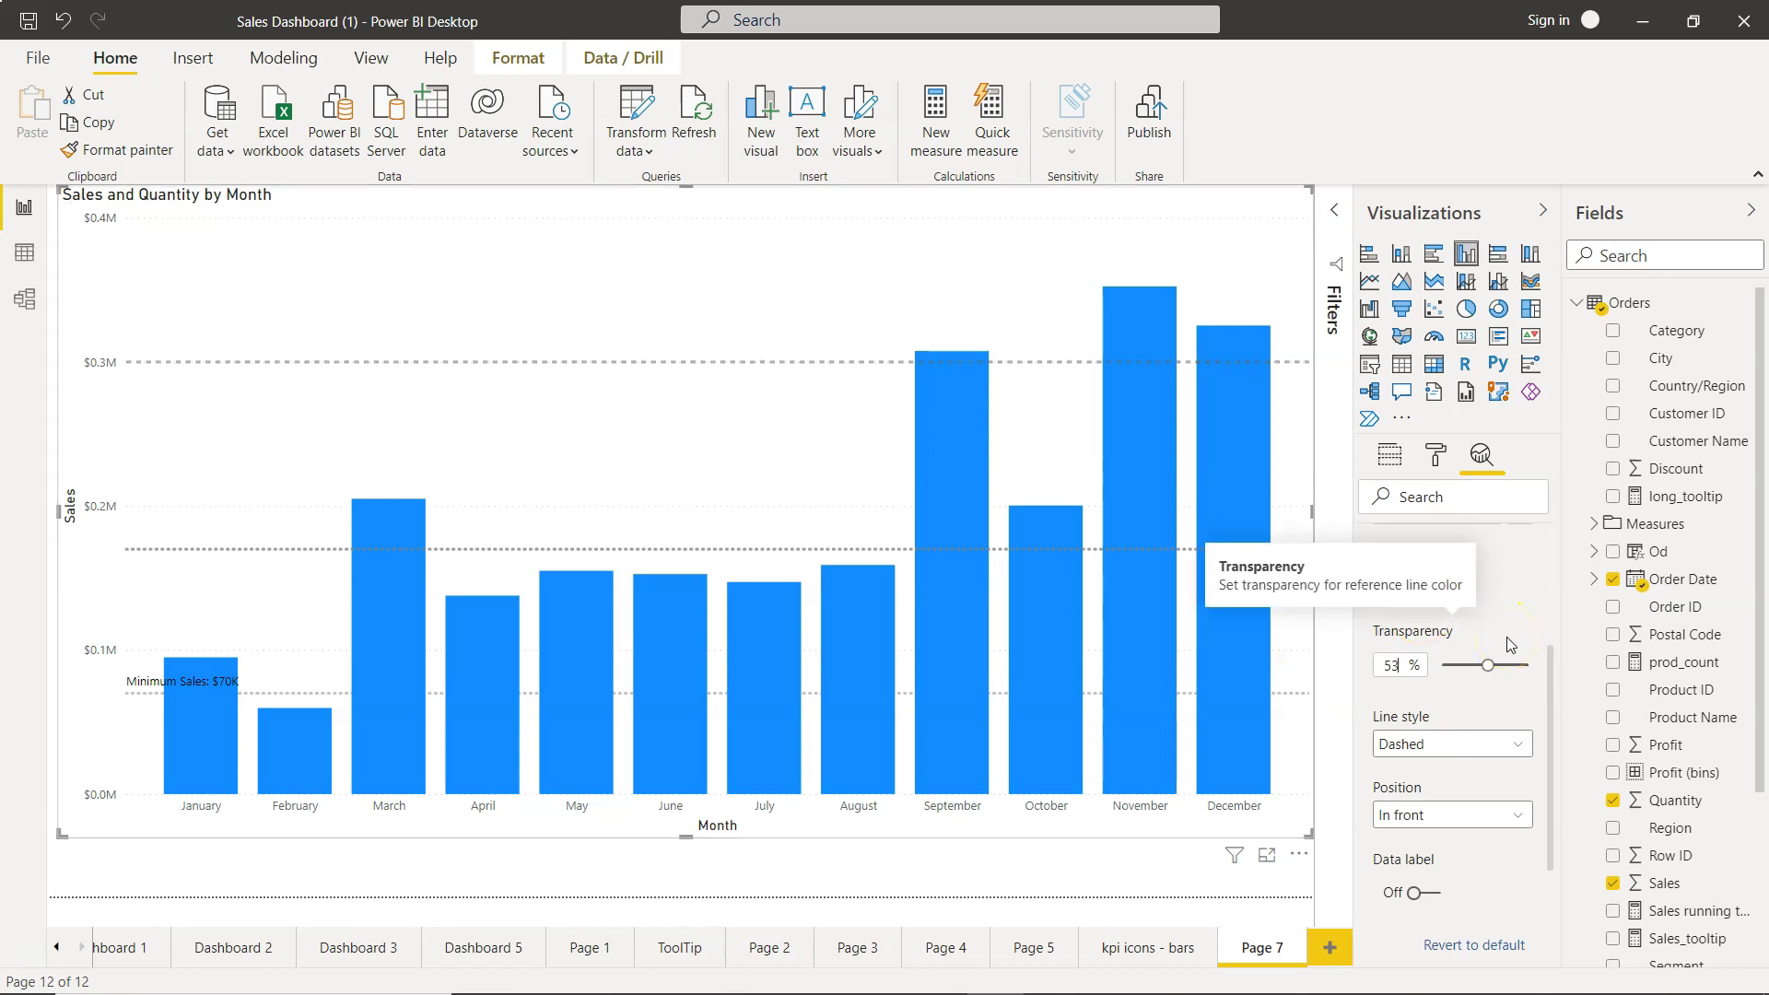
{"action": "key", "text": "Up"}
{"action": "left_click_drag", "start_coordinate": [1486, 665], "coordinate": [1460, 670]}
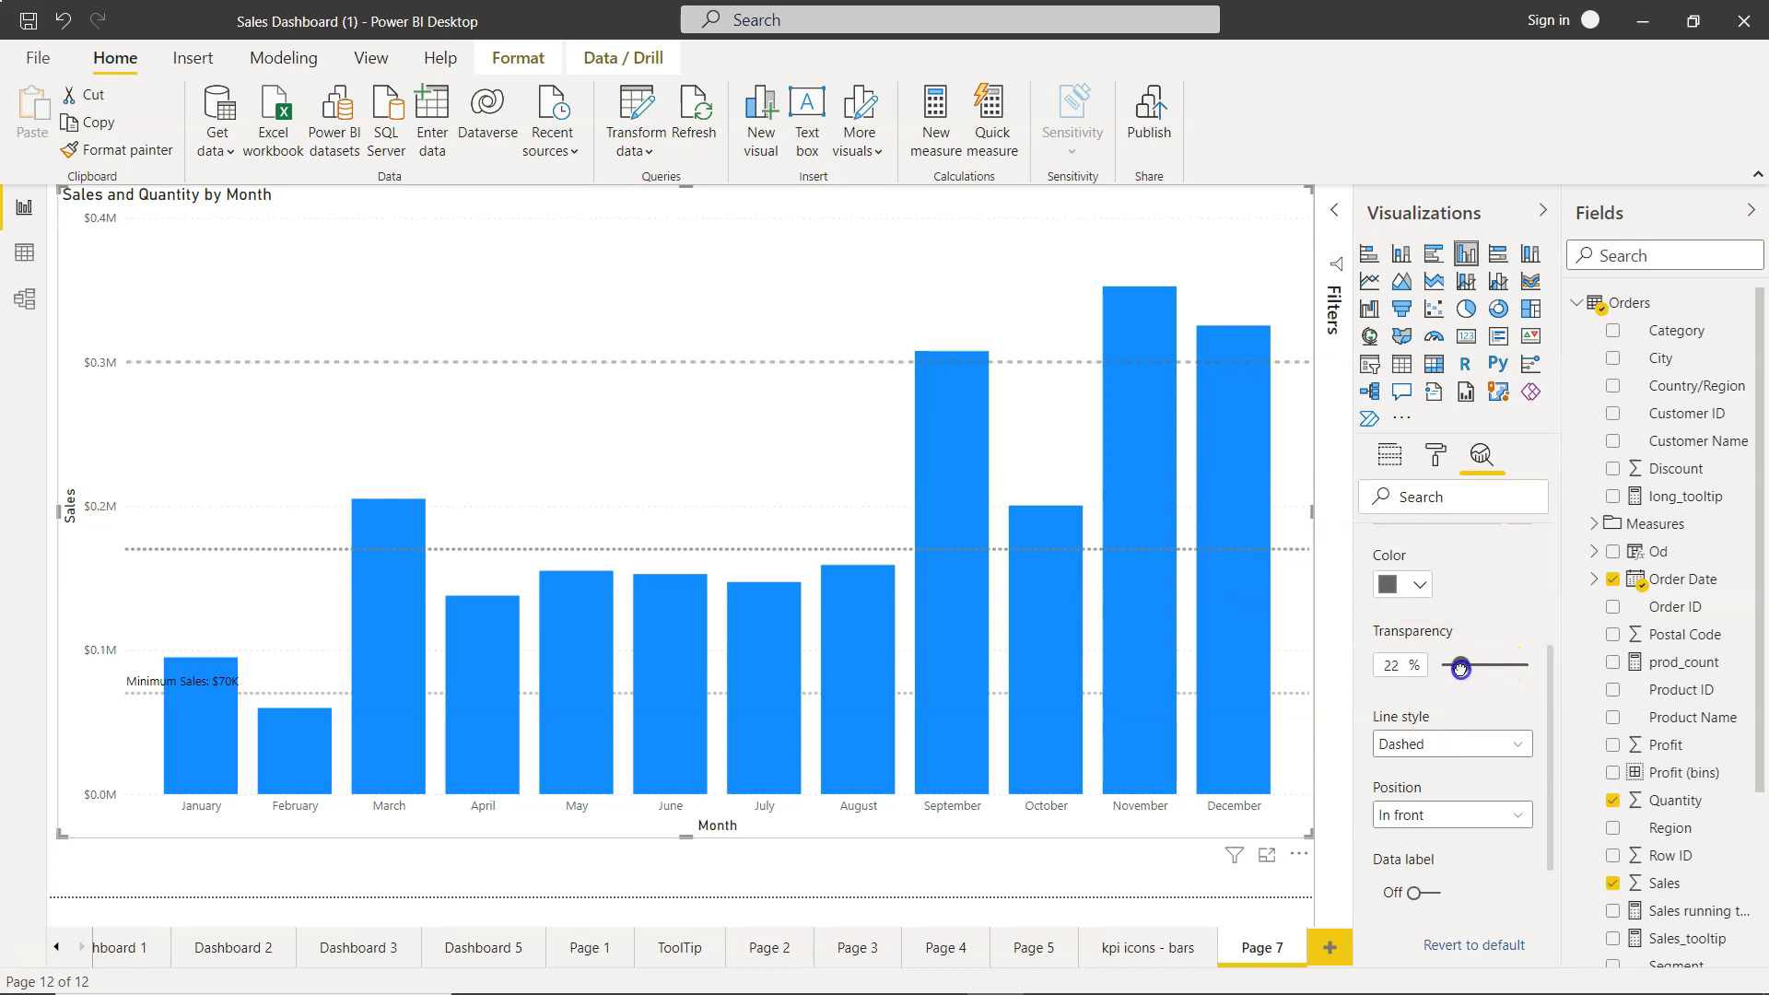
Make the third line dotted and draw it behind the bars
{"action": "left_click", "coordinate": [1454, 757]}
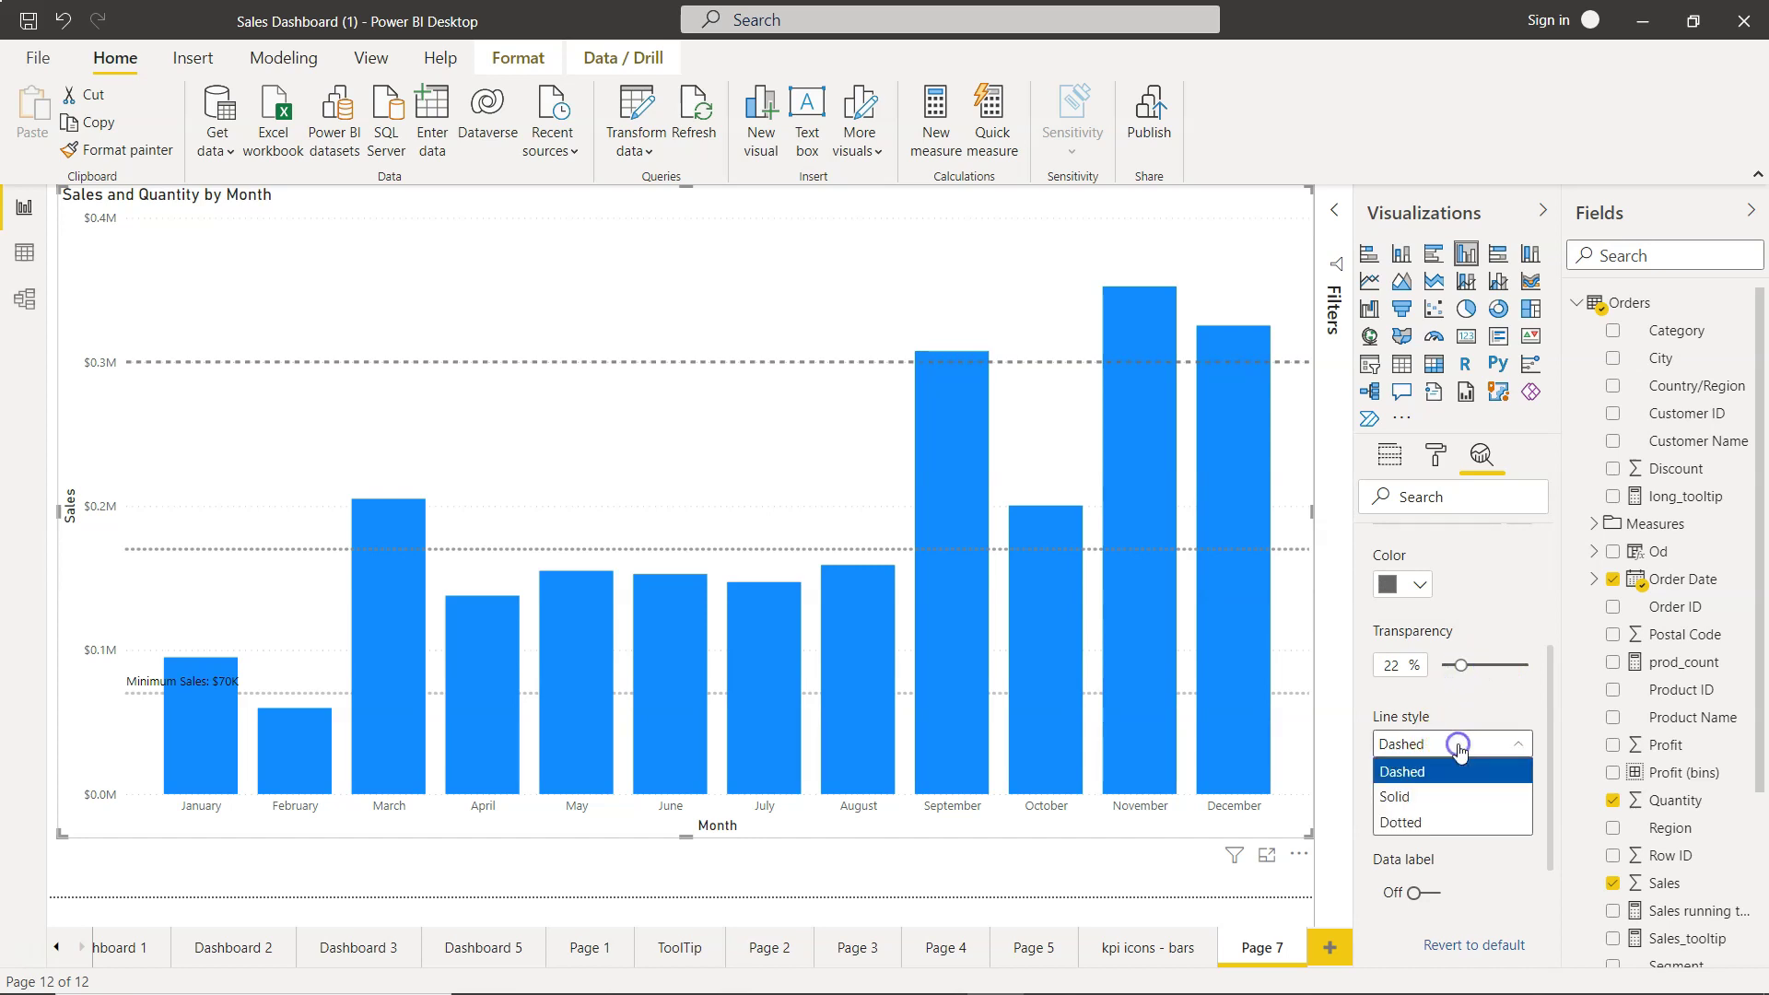
{"action": "left_click", "coordinate": [1463, 829]}
{"action": "left_click", "coordinate": [1465, 818]}
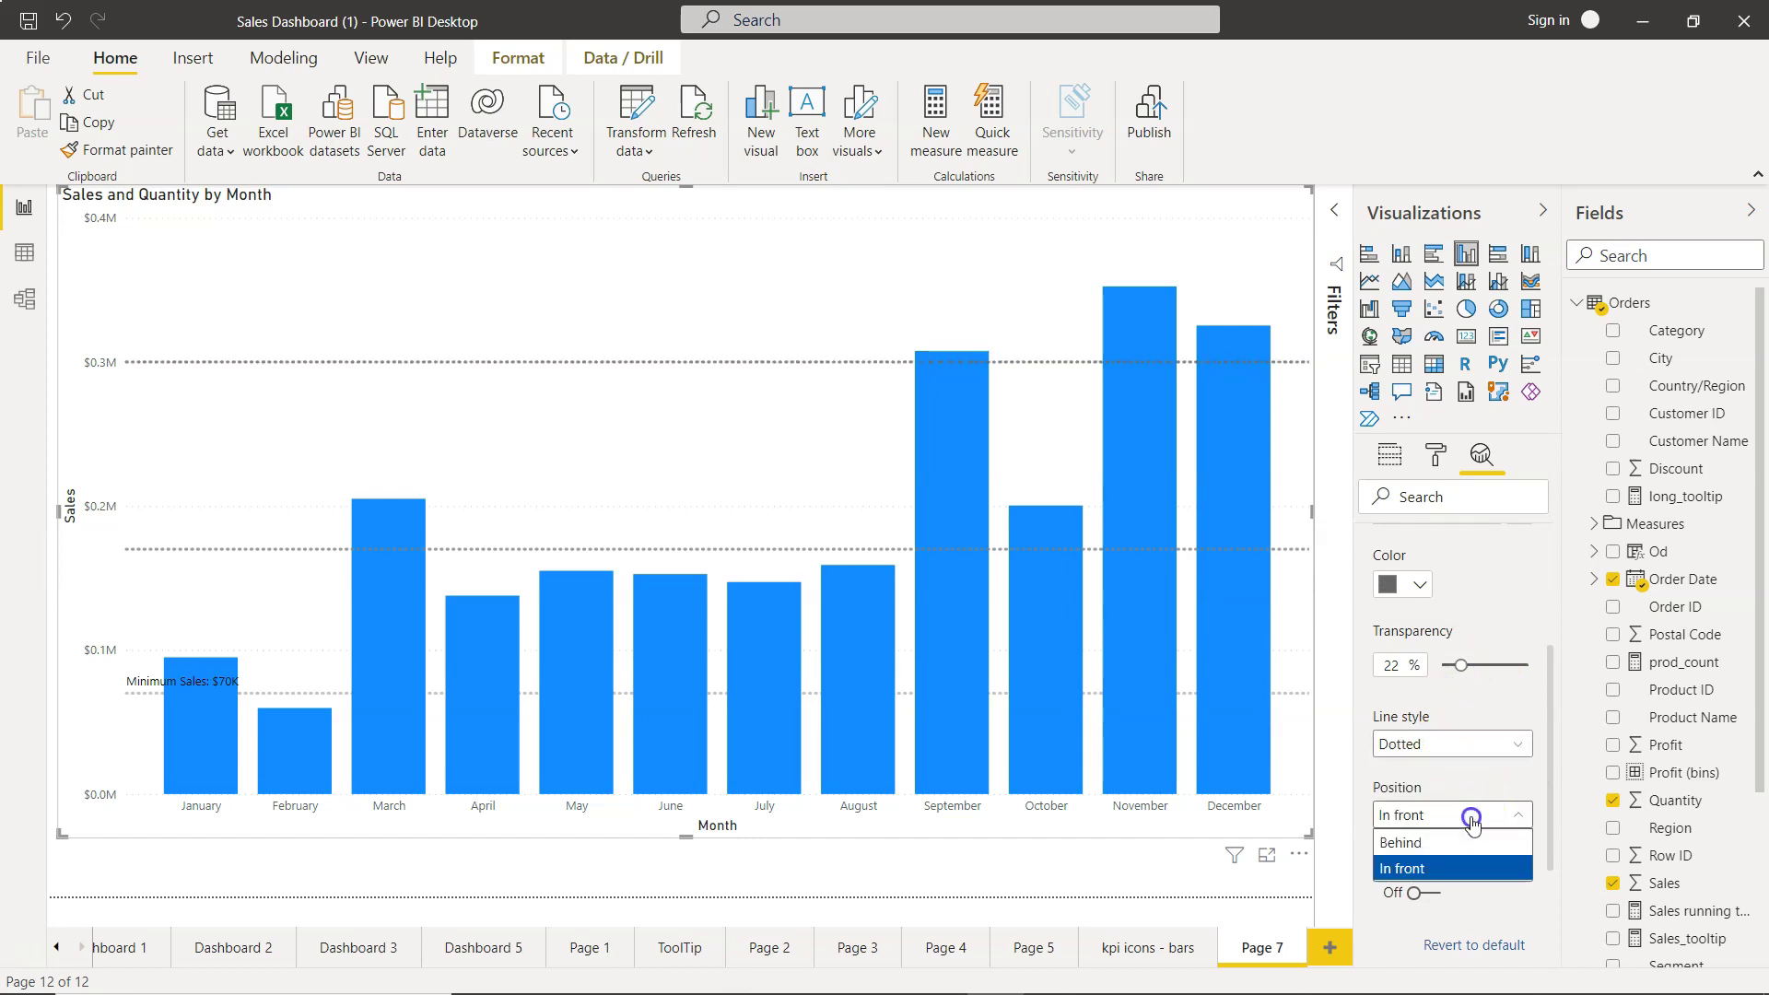
{"action": "left_click", "coordinate": [1469, 849]}
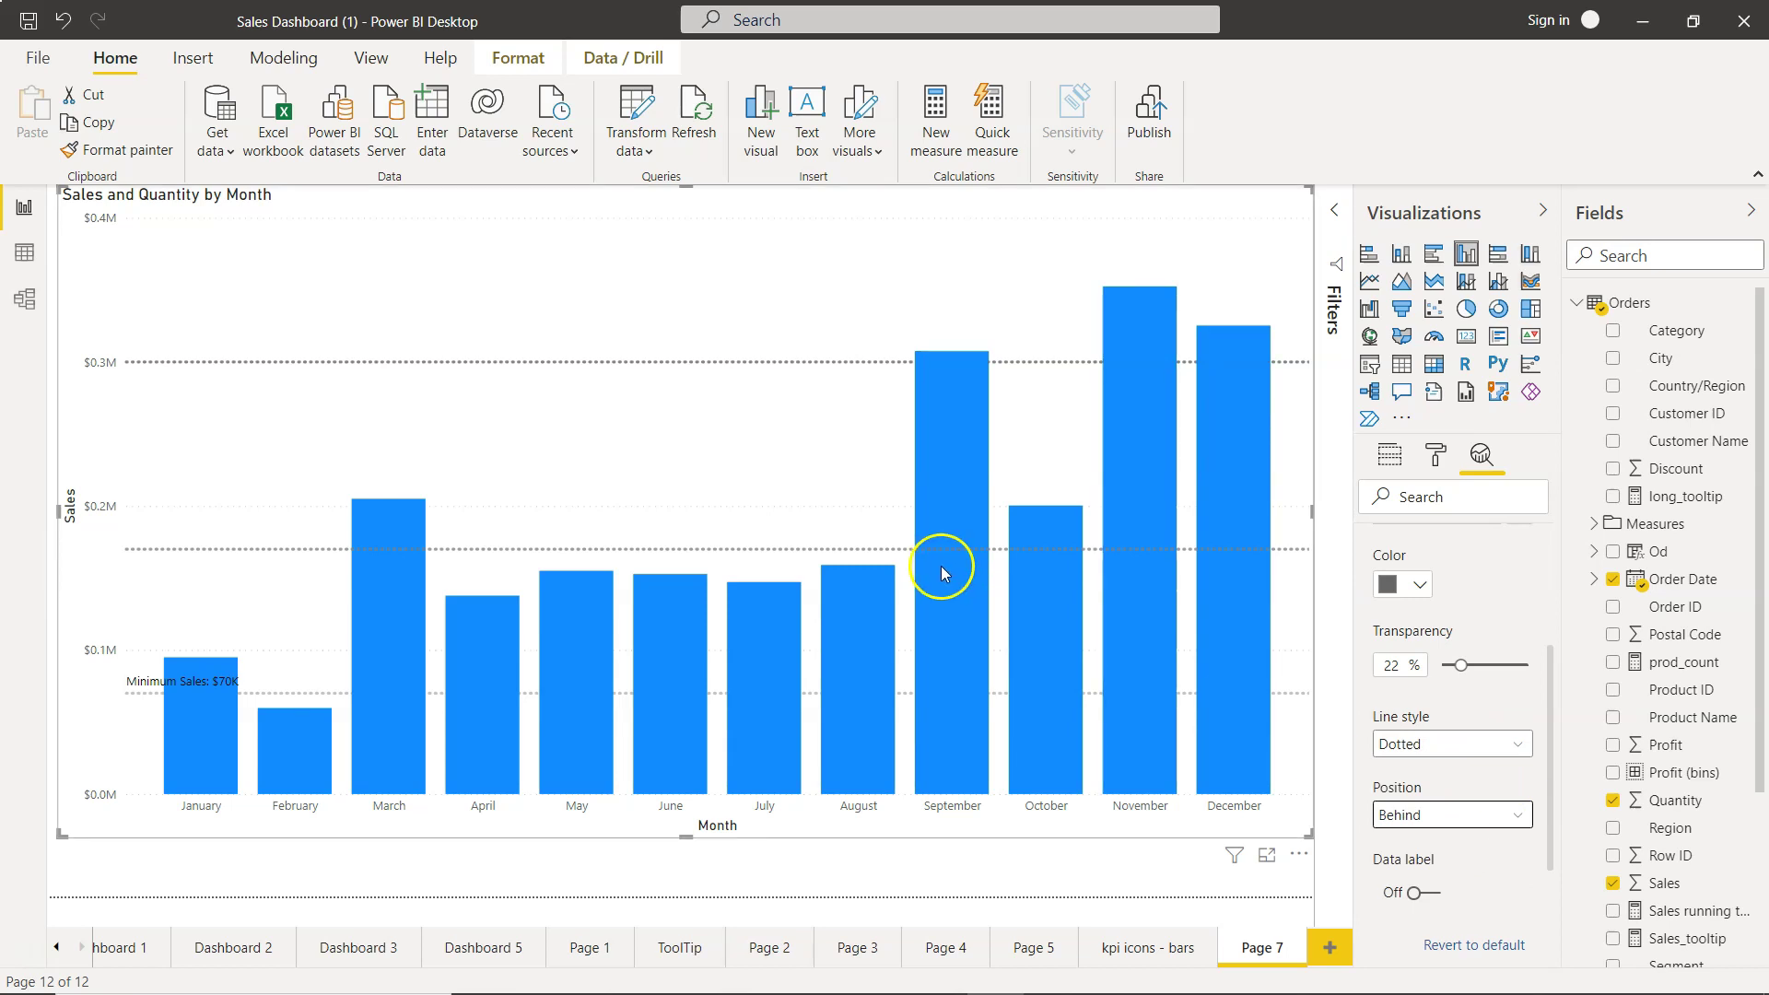
Rename Constant line 3 to 'Max Sales'
{"action": "scroll", "coordinate": [1525, 553], "scroll_direction": "up", "scroll_amount": 3}
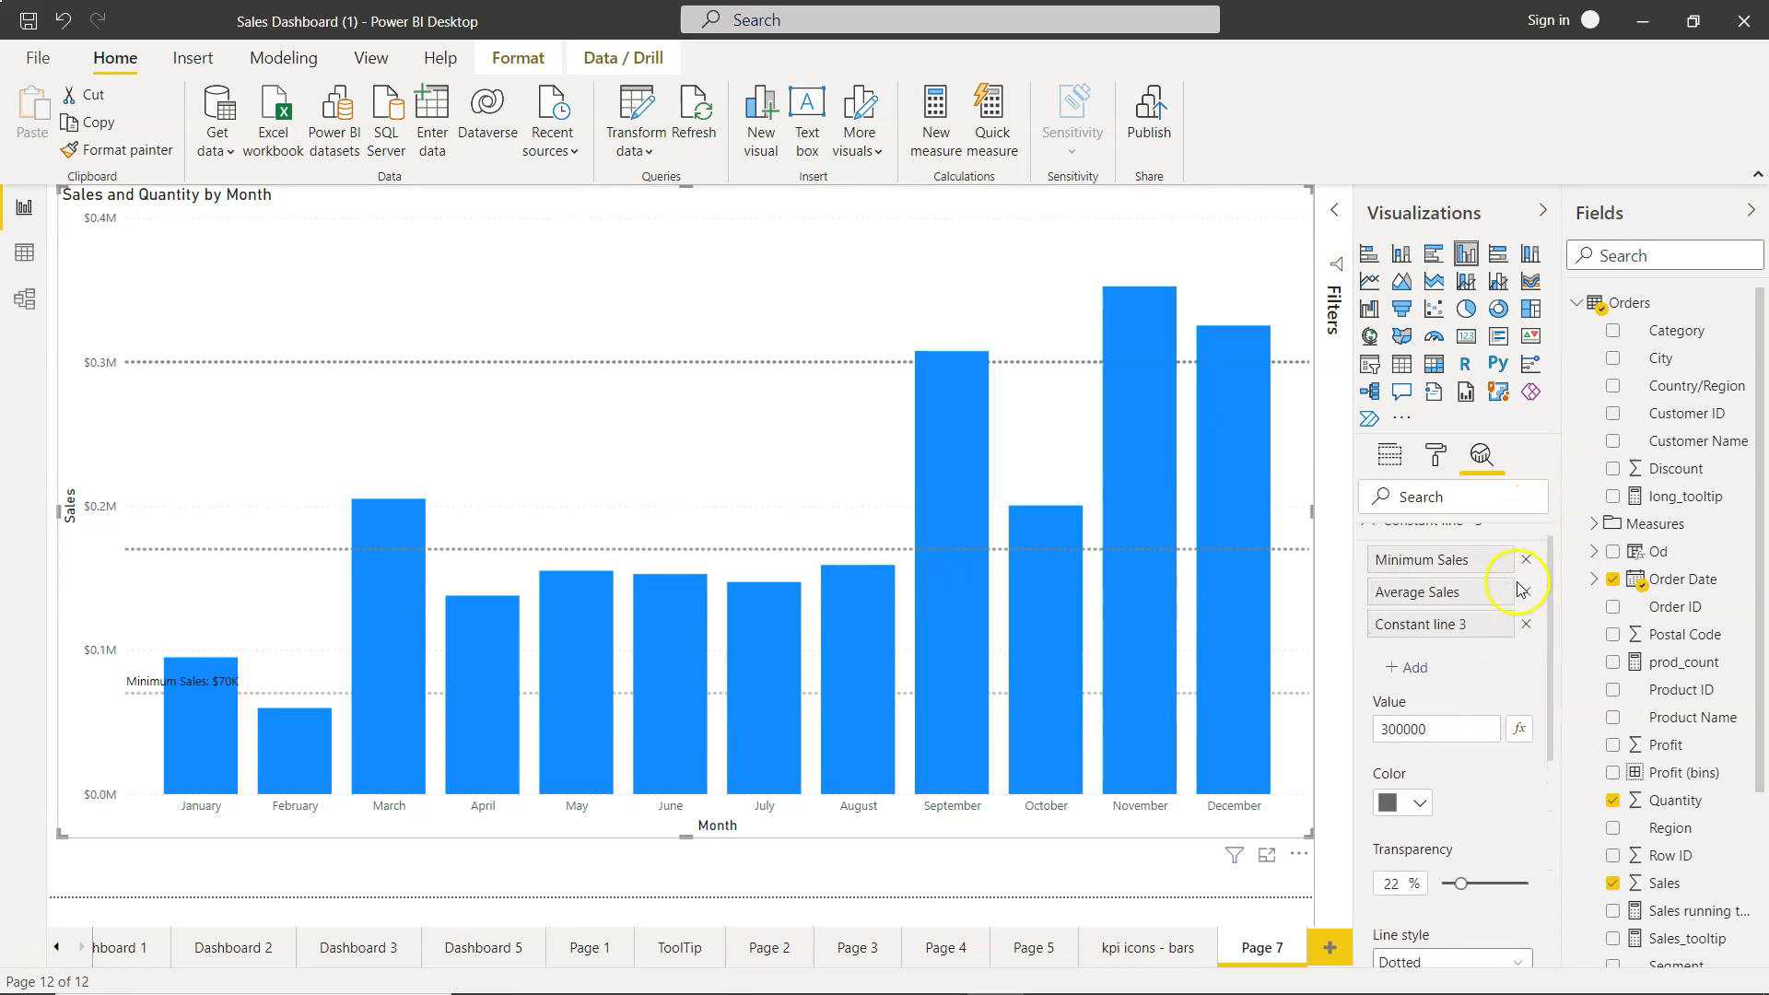
{"action": "double_click", "coordinate": [1458, 624]}
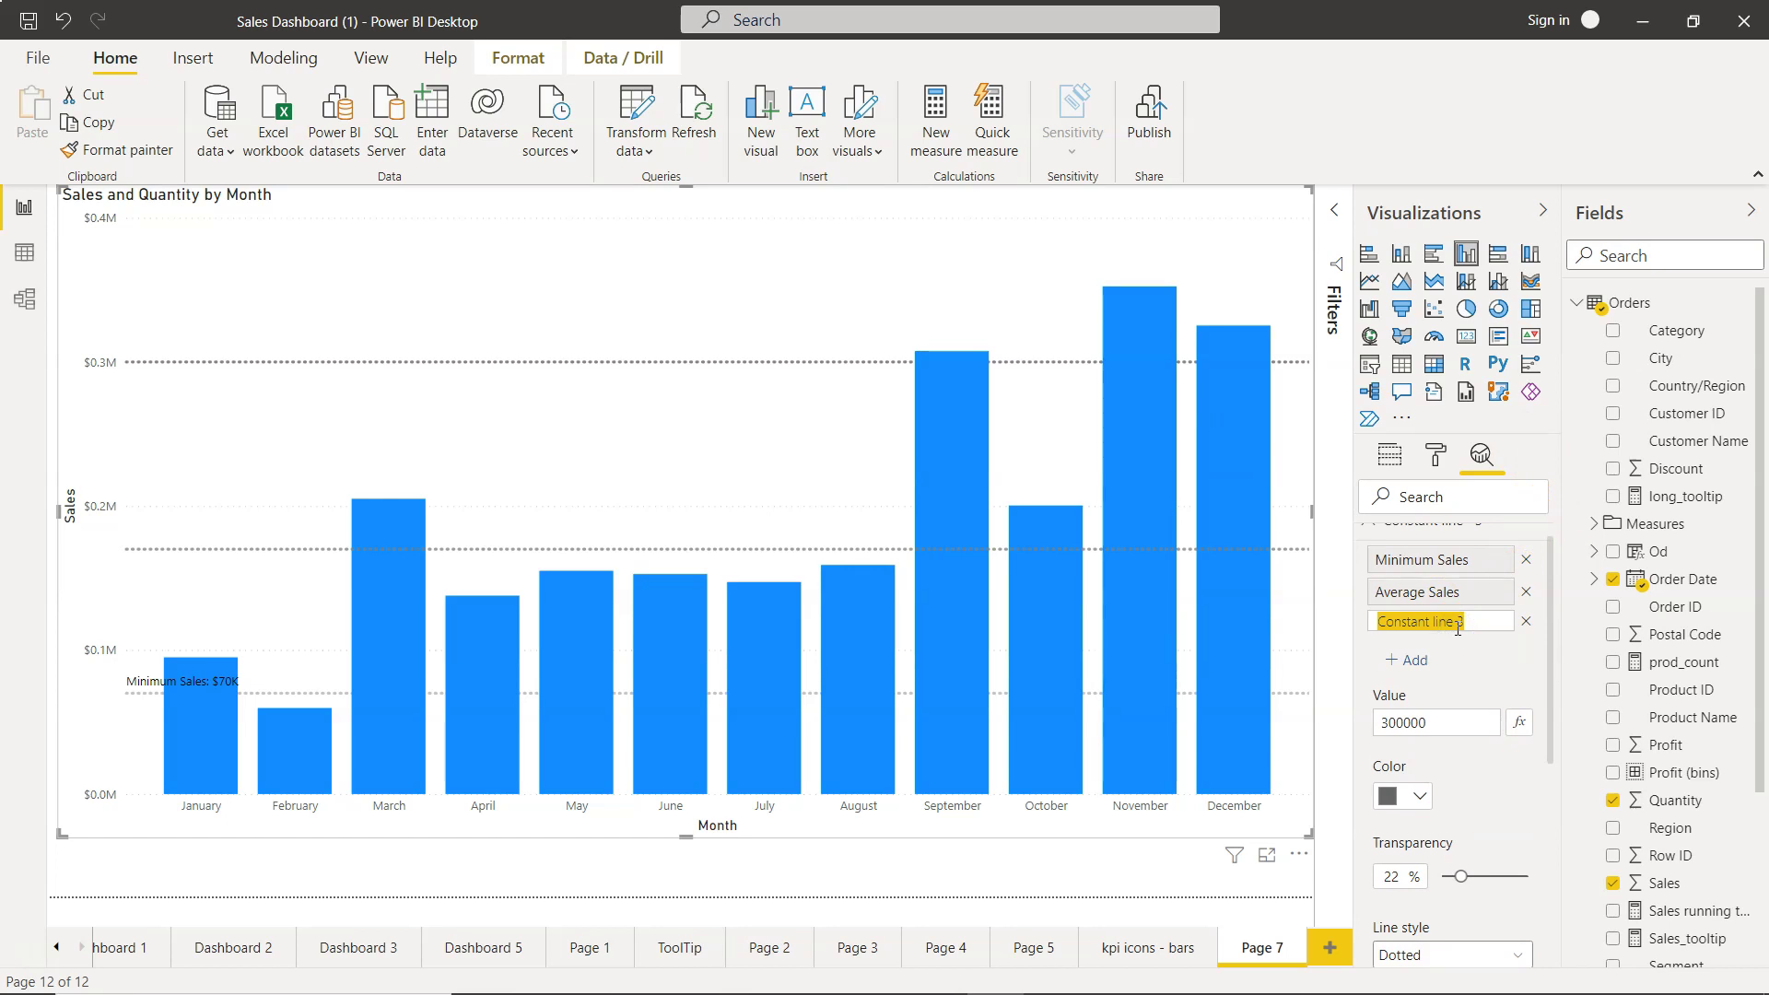
{"action": "type", "text": "Max Sales"}
{"action": "key", "text": "Return"}
Turn on the data label for the Average Sales line, showing $1,70,000.0
{"action": "left_click", "coordinate": [1458, 595]}
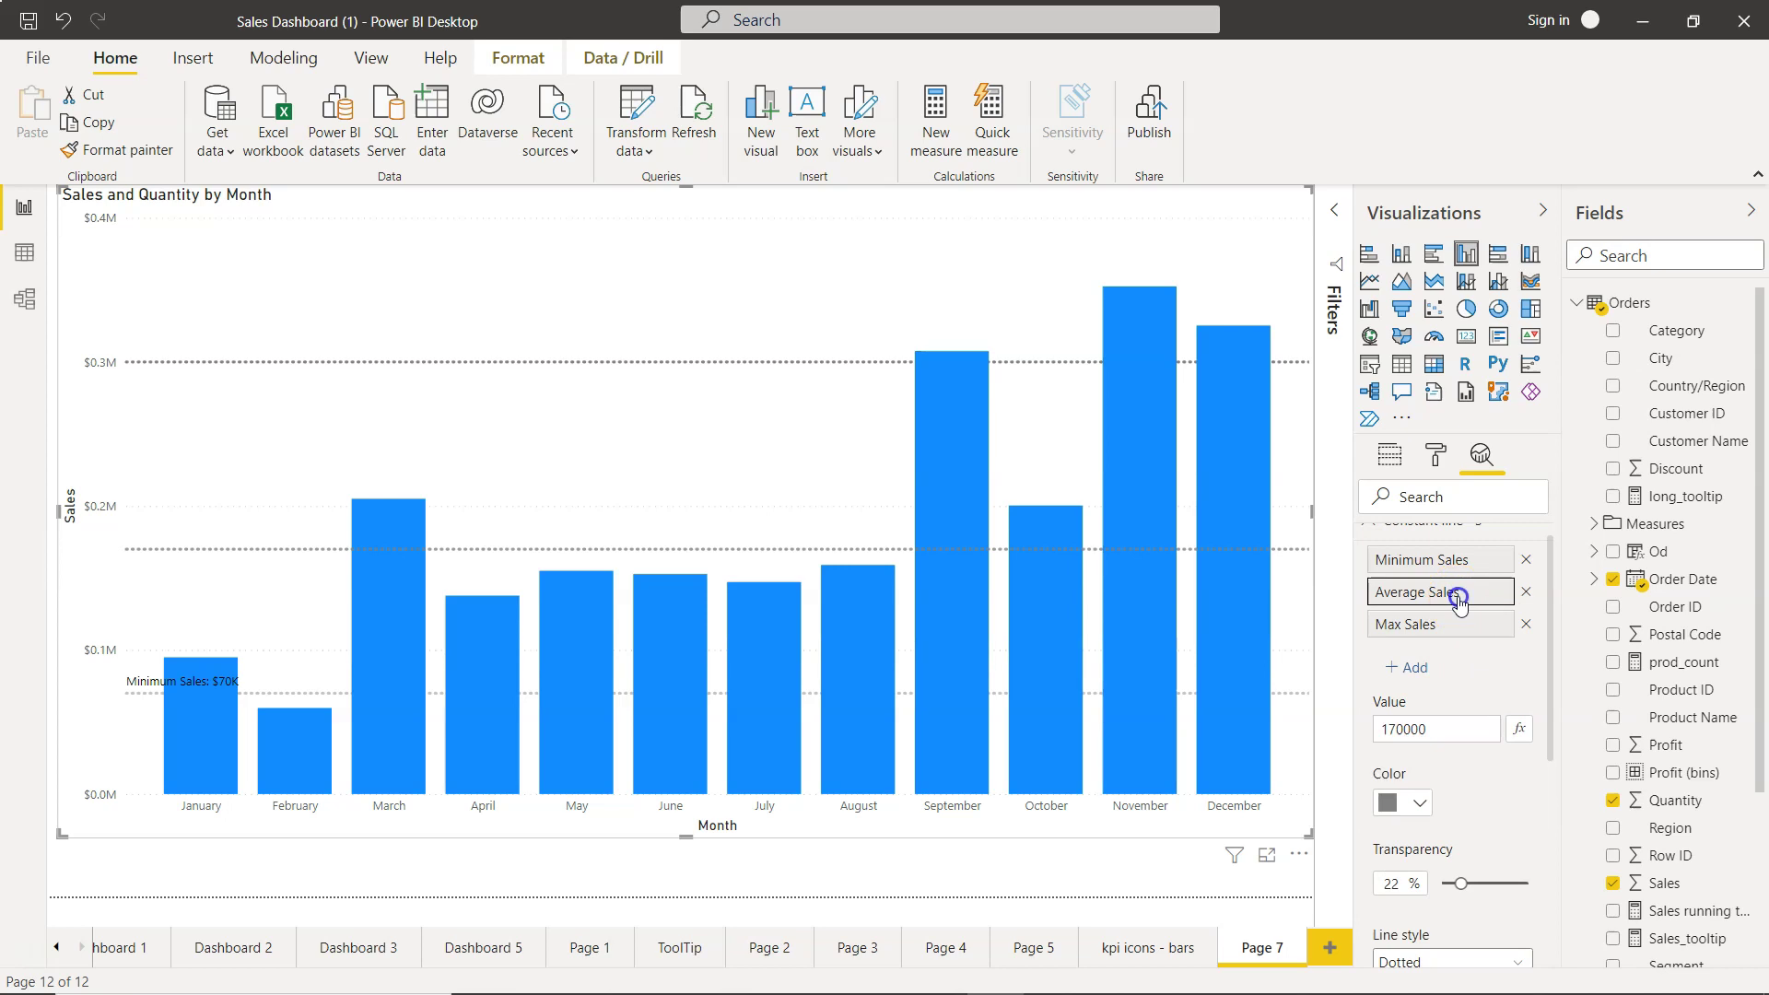
{"action": "left_click", "coordinate": [1447, 559]}
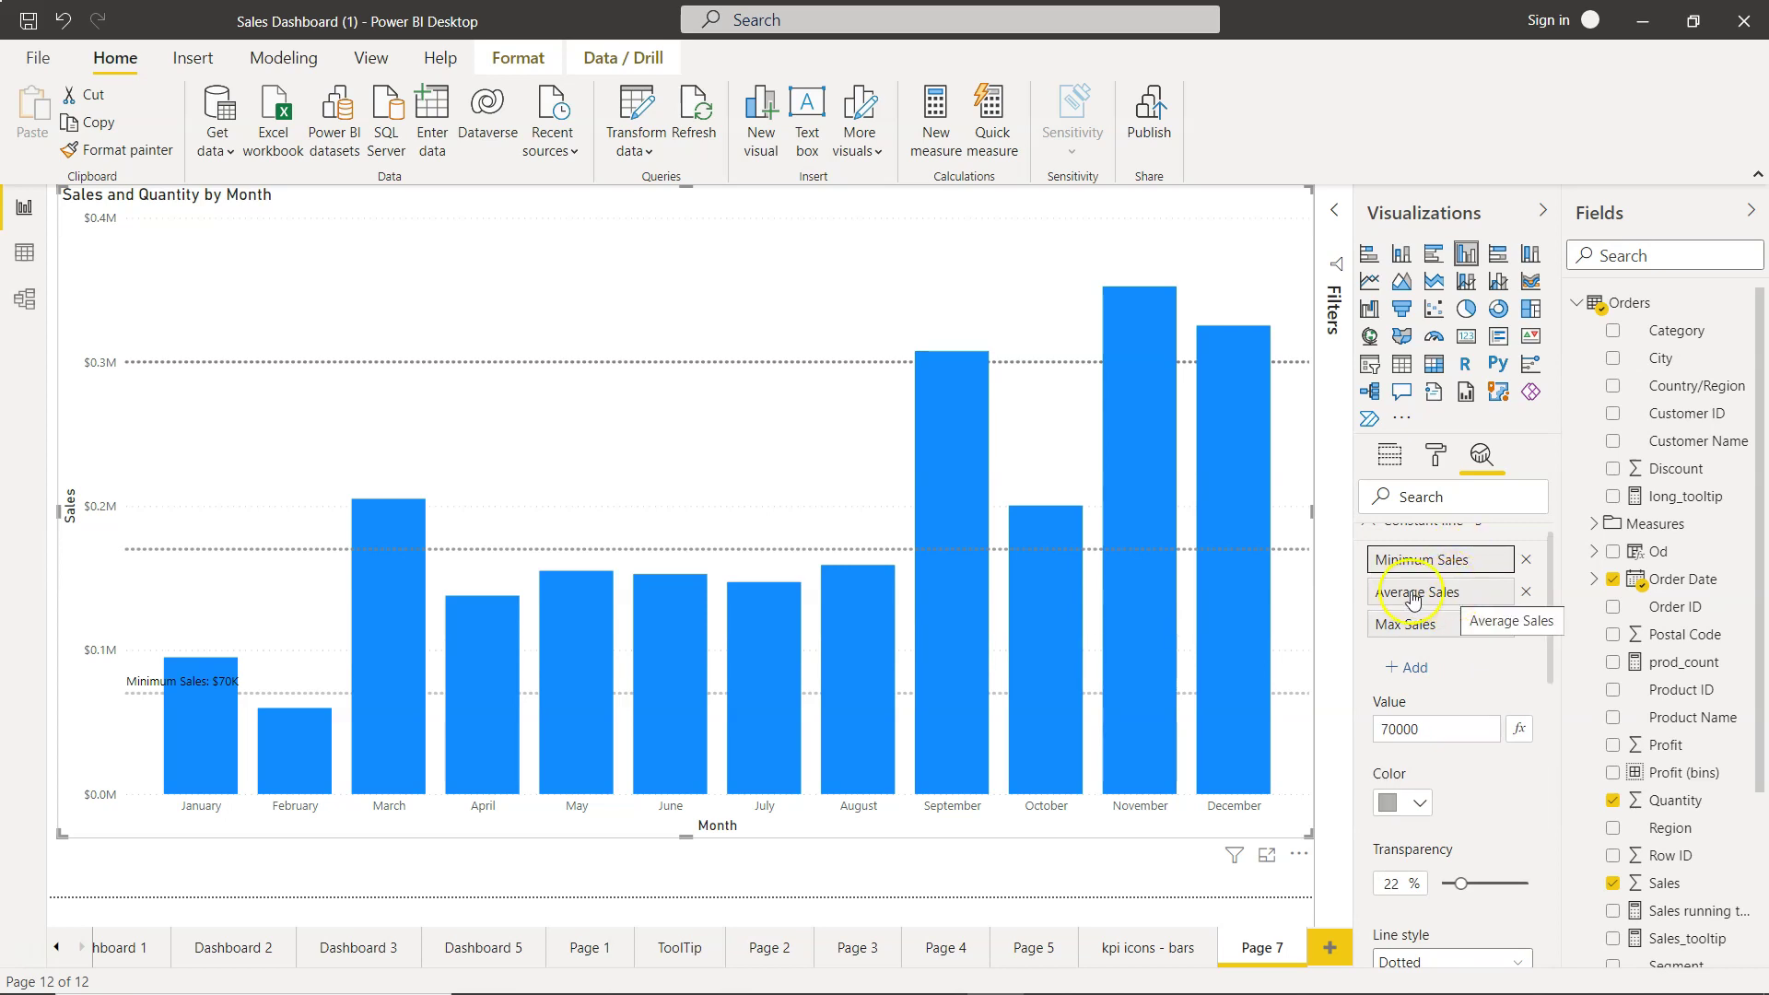
{"action": "scroll", "coordinate": [1488, 837], "scroll_direction": "down", "scroll_amount": 2}
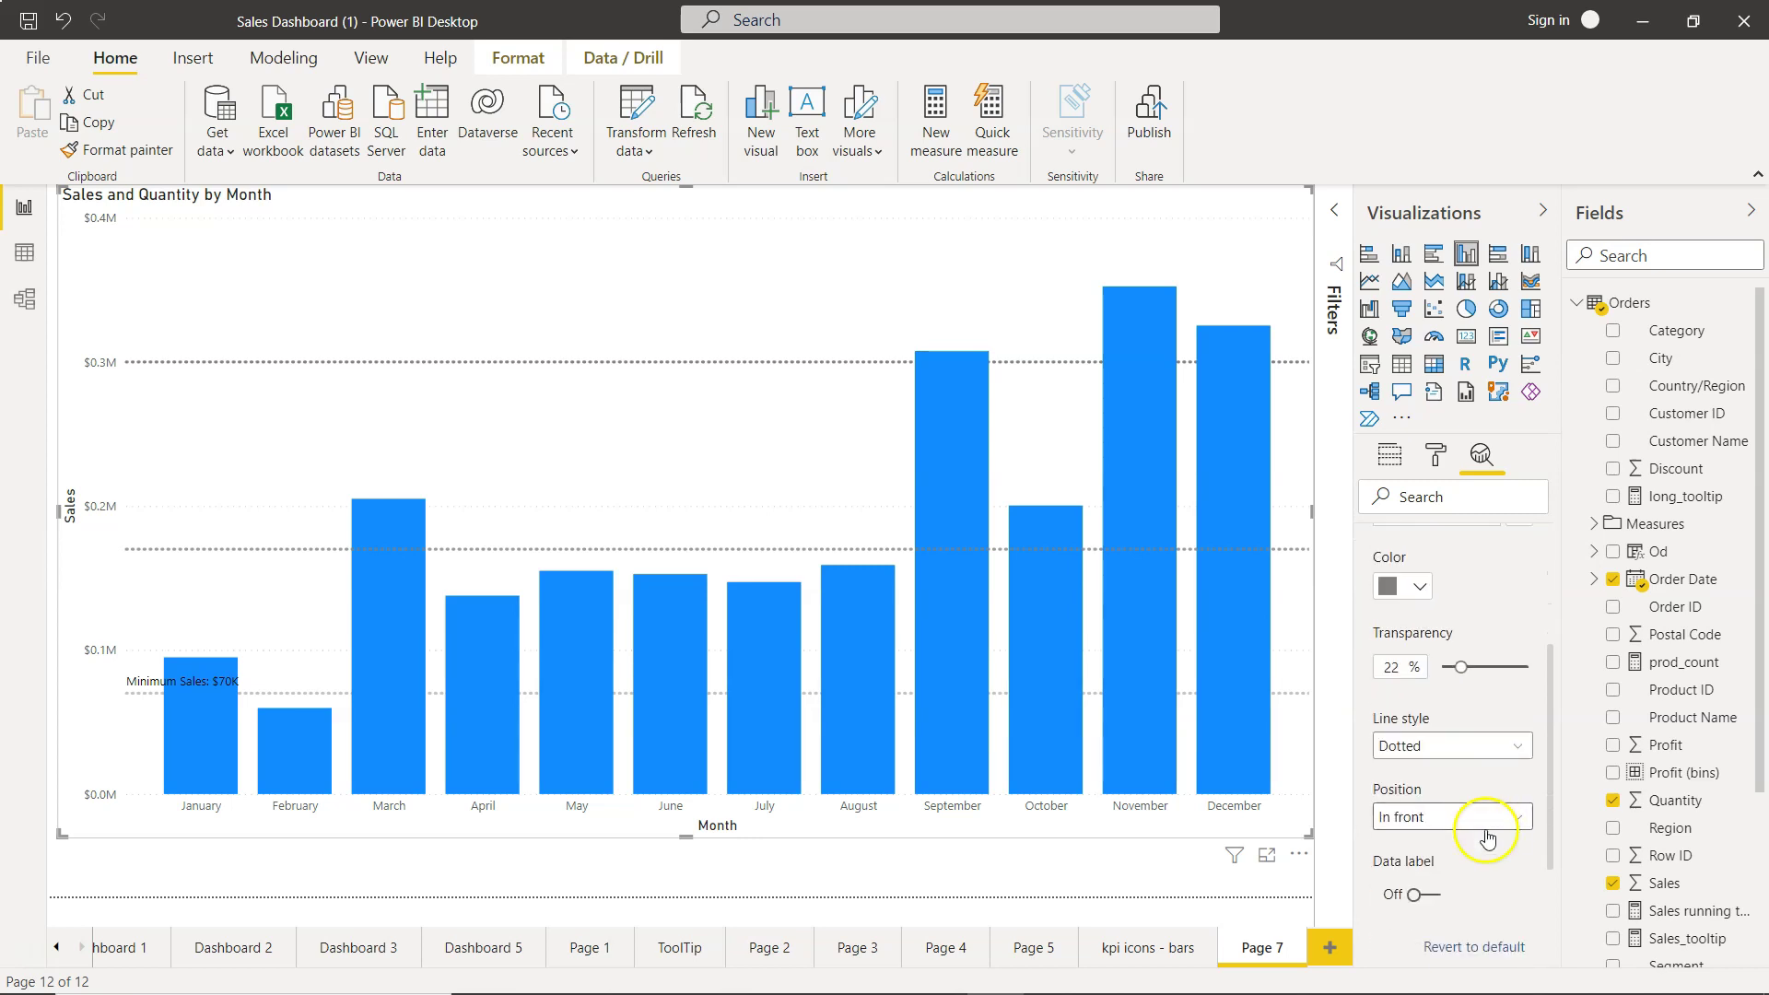
{"action": "scroll", "coordinate": [1488, 836], "scroll_direction": "down", "scroll_amount": 3}
{"action": "left_click", "coordinate": [1431, 680]}
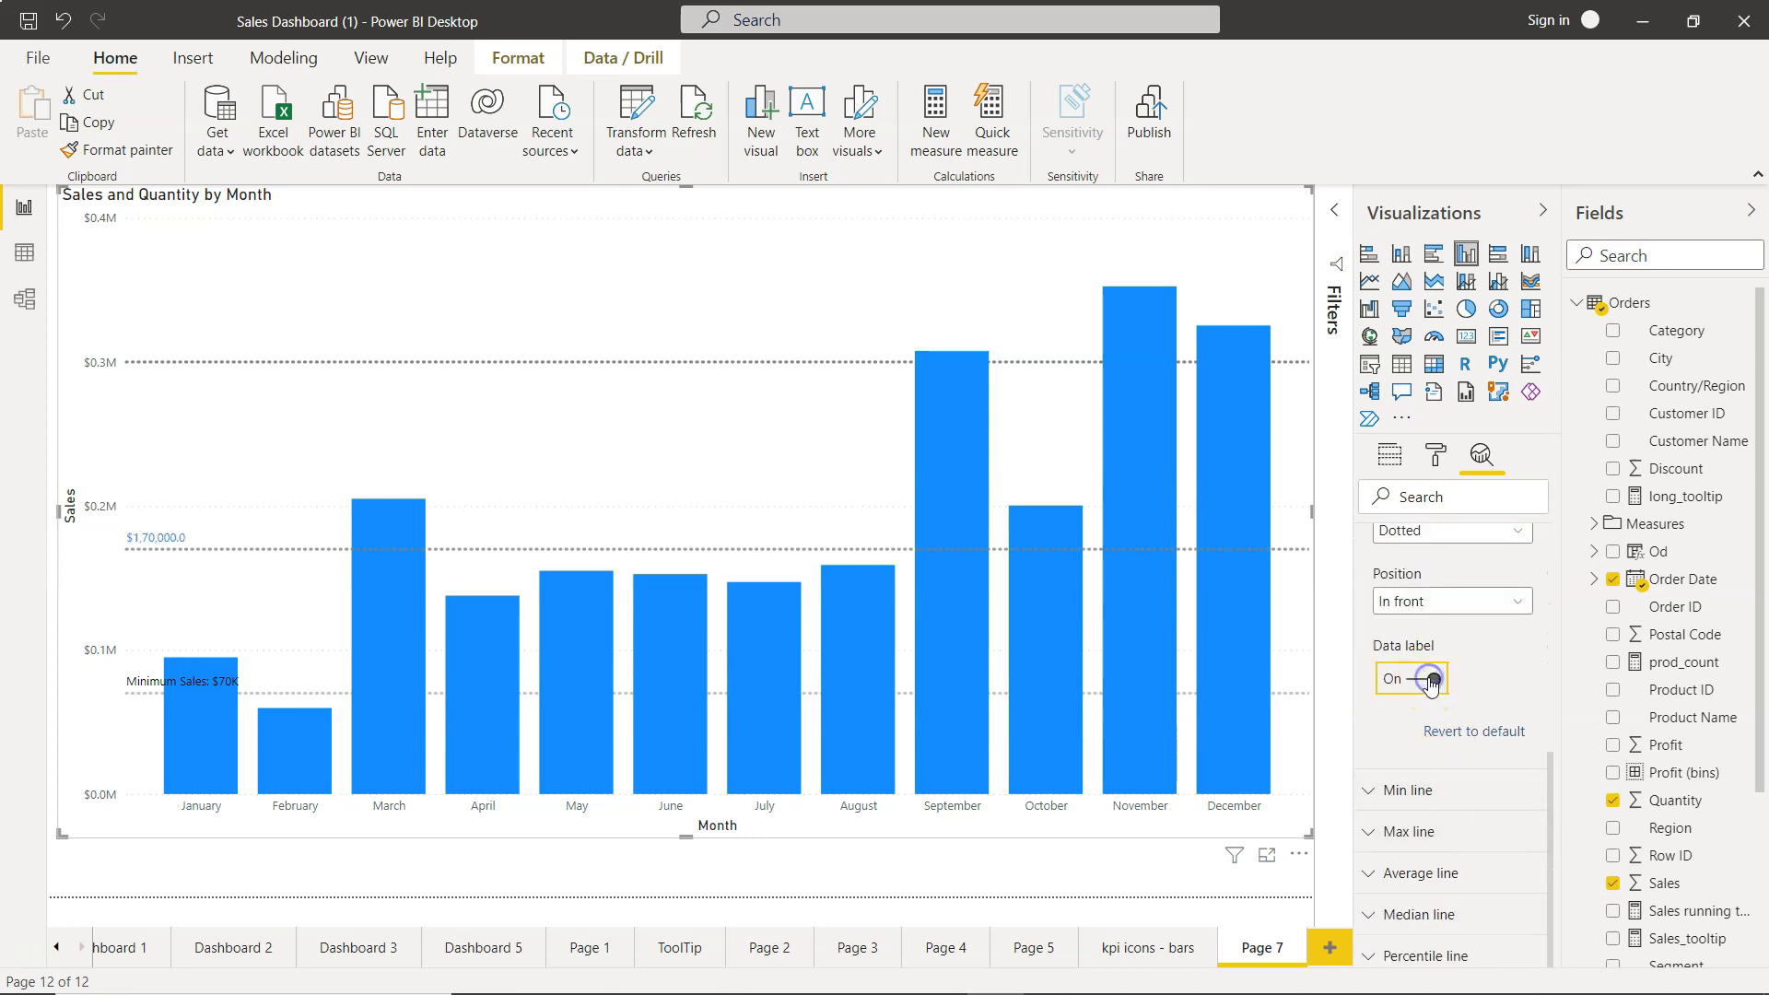
{"action": "scroll", "coordinate": [1431, 682], "scroll_direction": "up", "scroll_amount": 5}
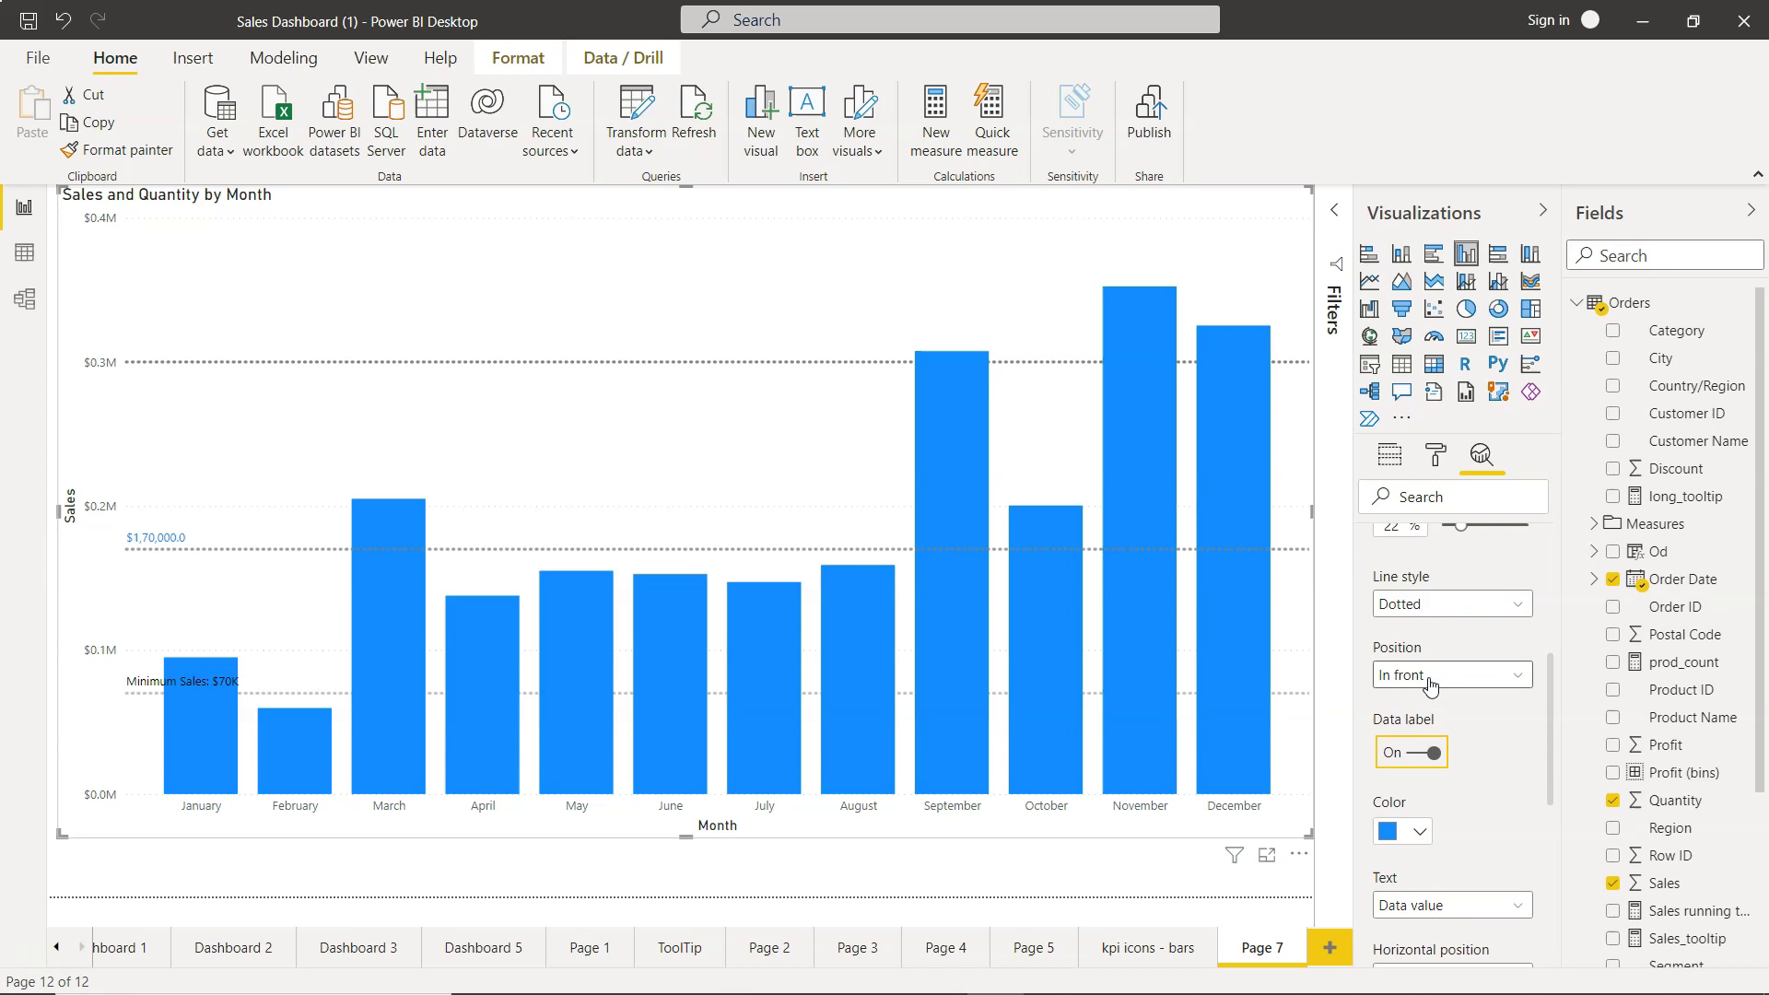